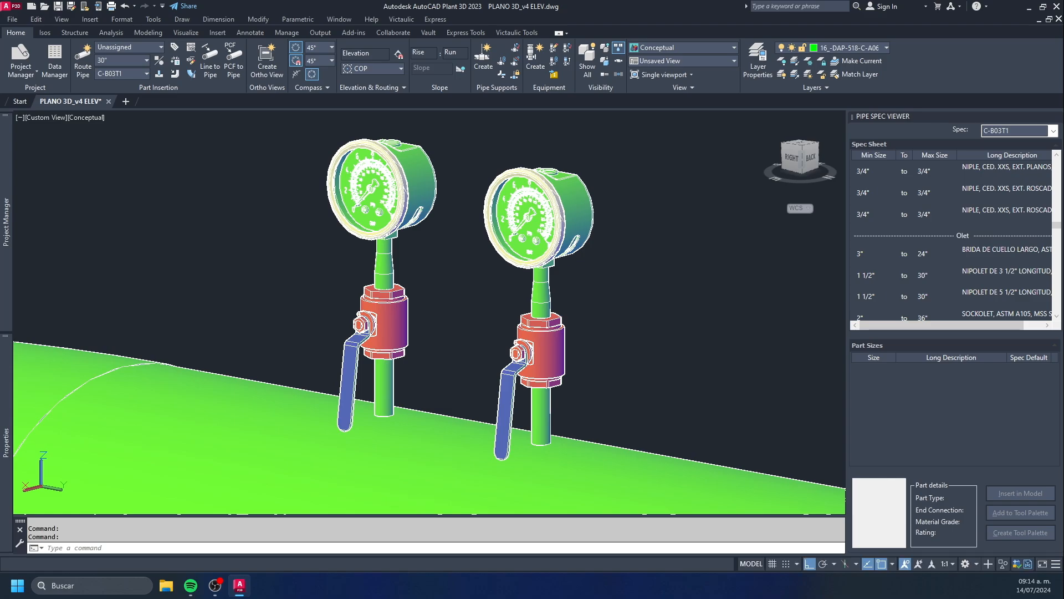
- Examine the two finished pressure gauge assemblies on the large pipe, from the gauges and reducing nipples to the ball valves
middle_drag(634, 375, 643, 345)
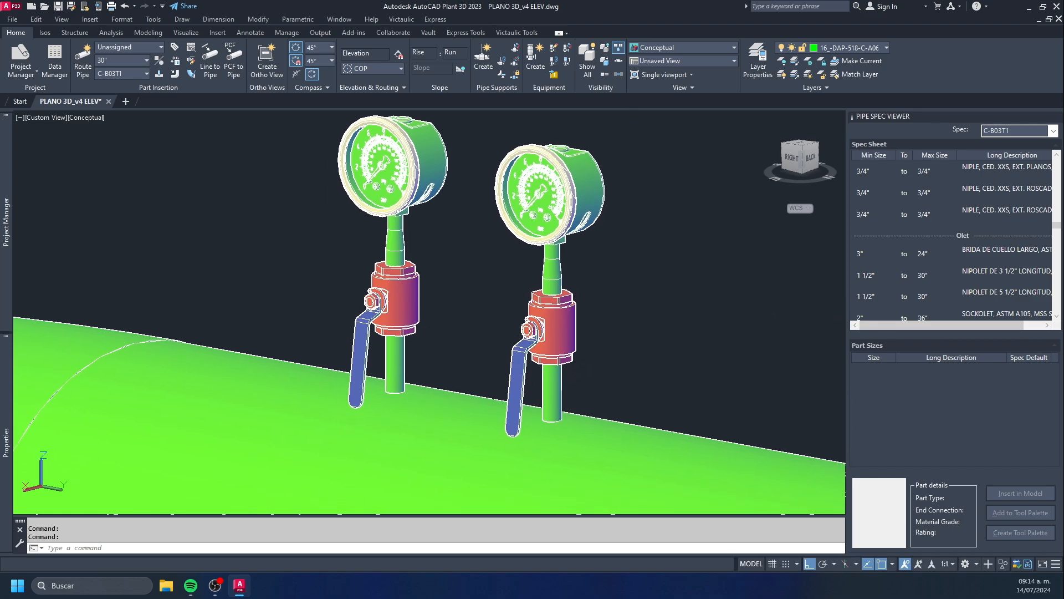
middle_drag(635, 301, 632, 322)
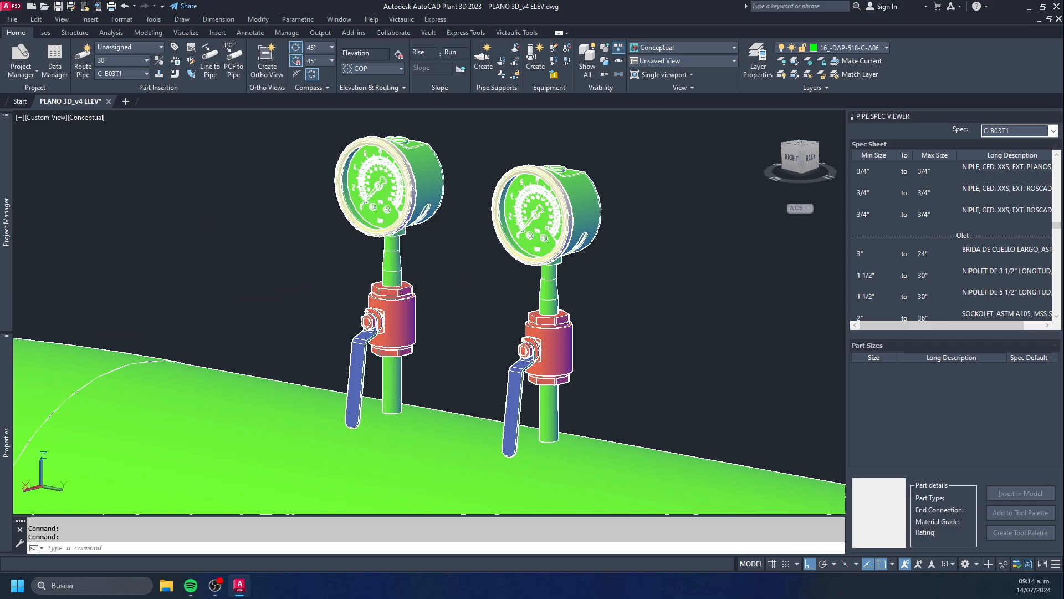
click(395, 243)
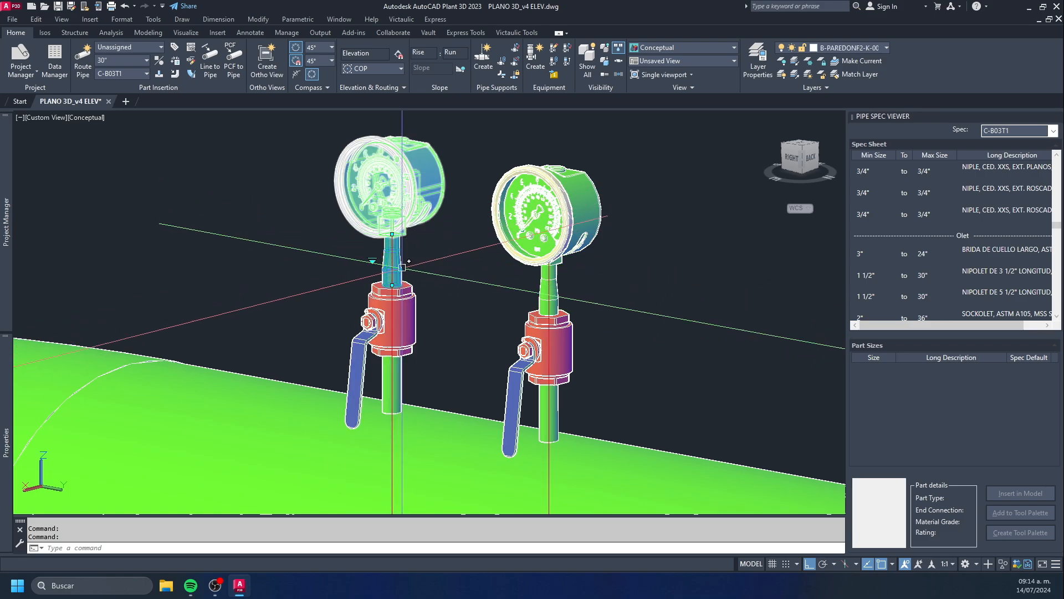
scroll(398, 278, up, 3)
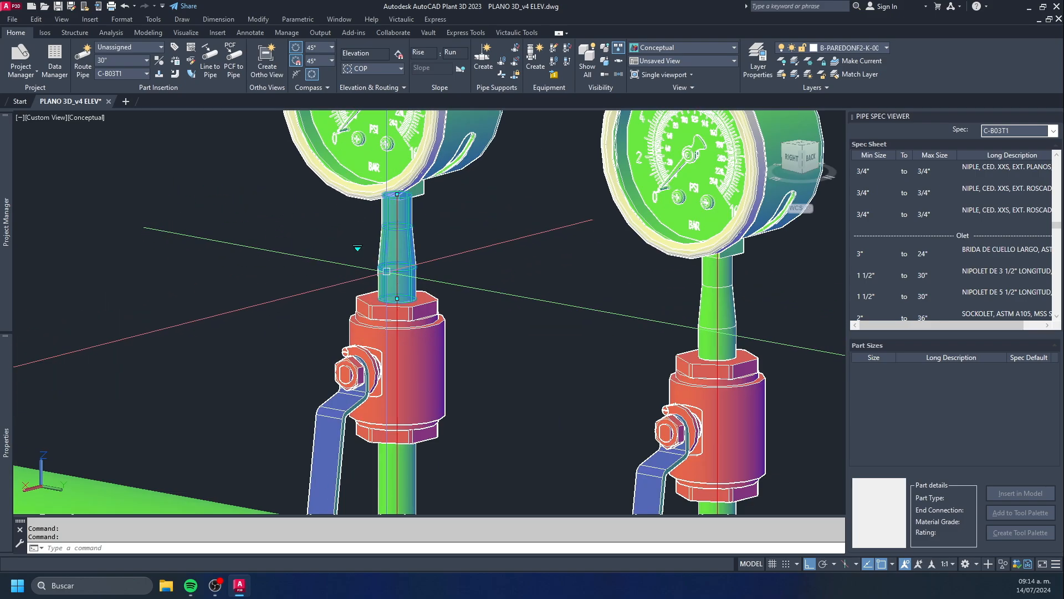
scroll(399, 279, up, 1)
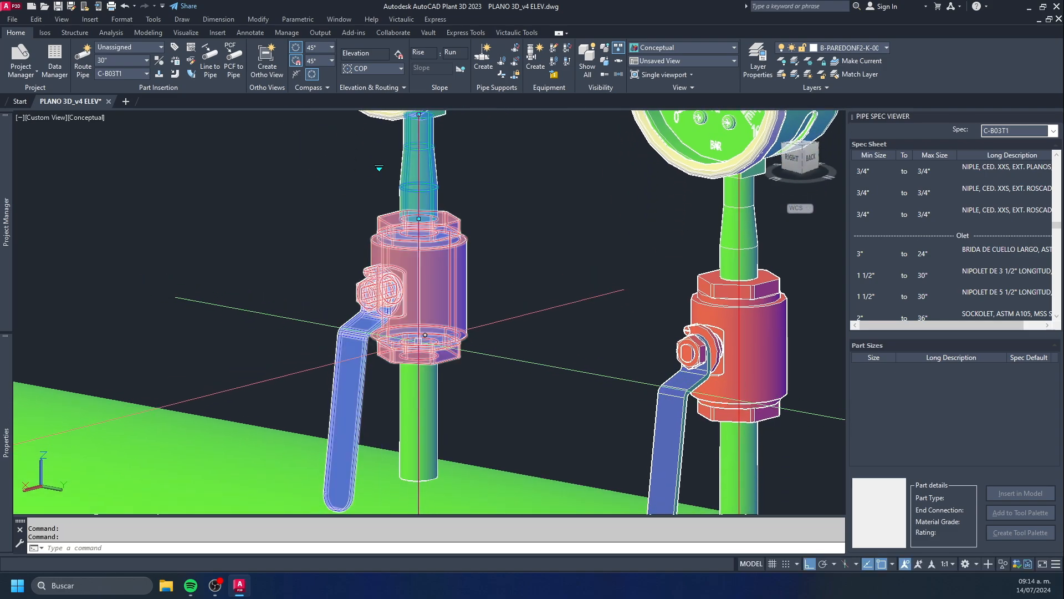
middle_drag(435, 206, 434, 344)
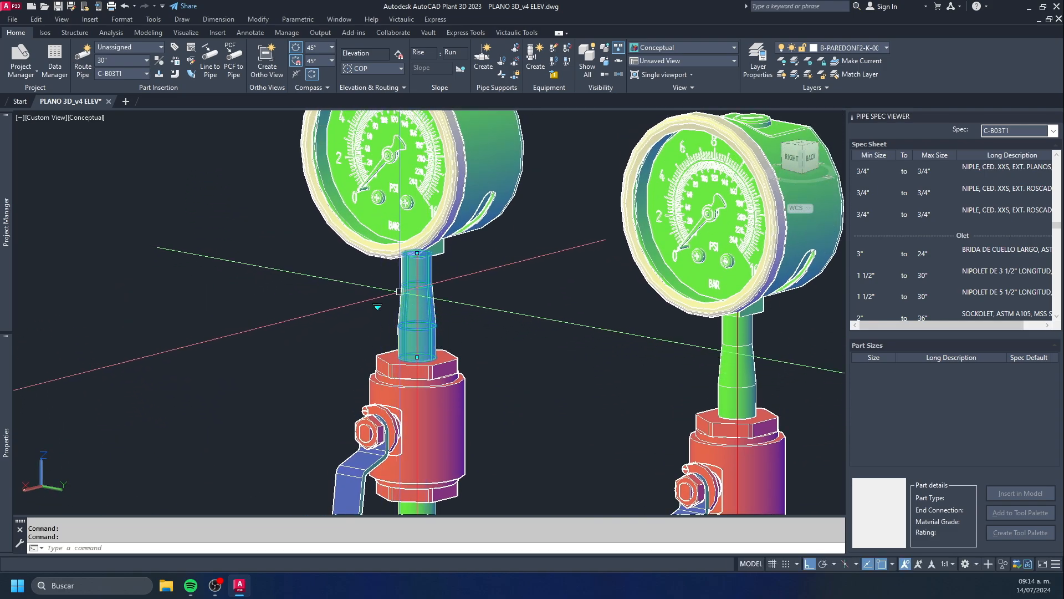
key(Escape)
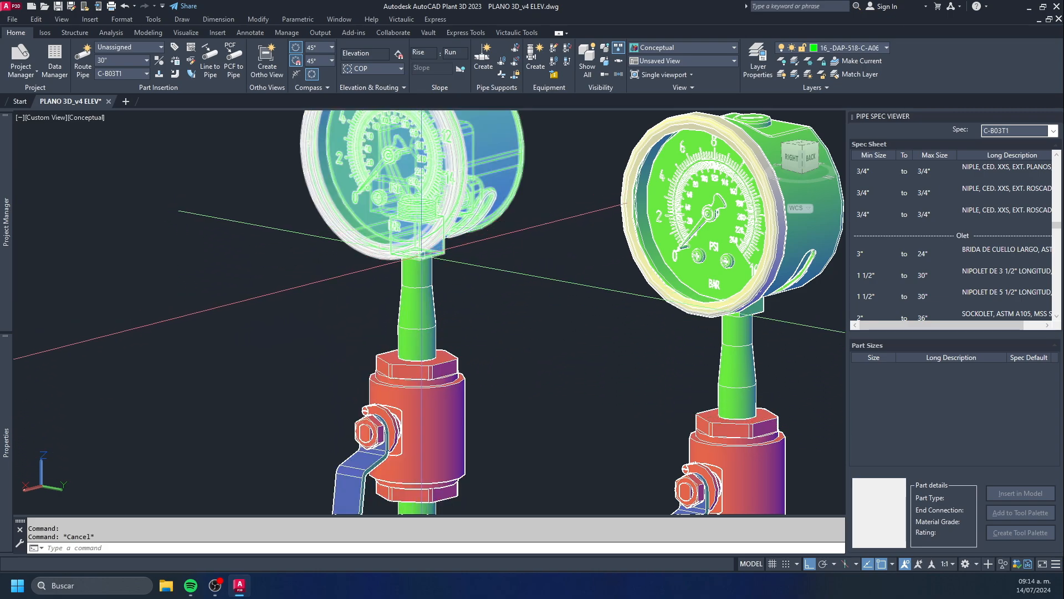
scroll(421, 256, down, 5)
scroll(421, 283, up, 2)
shift+middle_drag(421, 293, 456, 305)
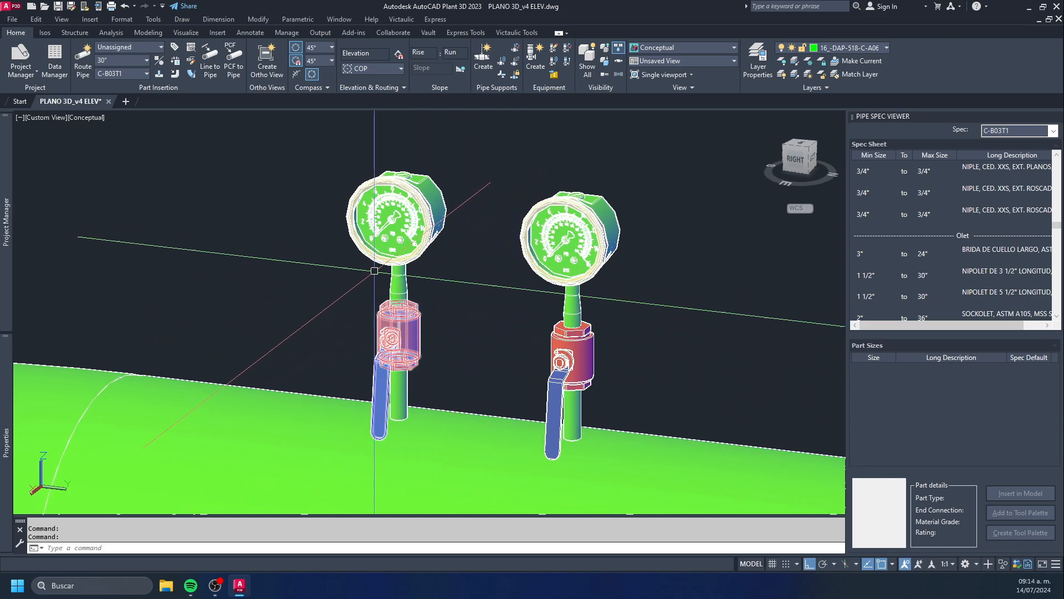
shift+middle_drag(442, 305, 348, 293)
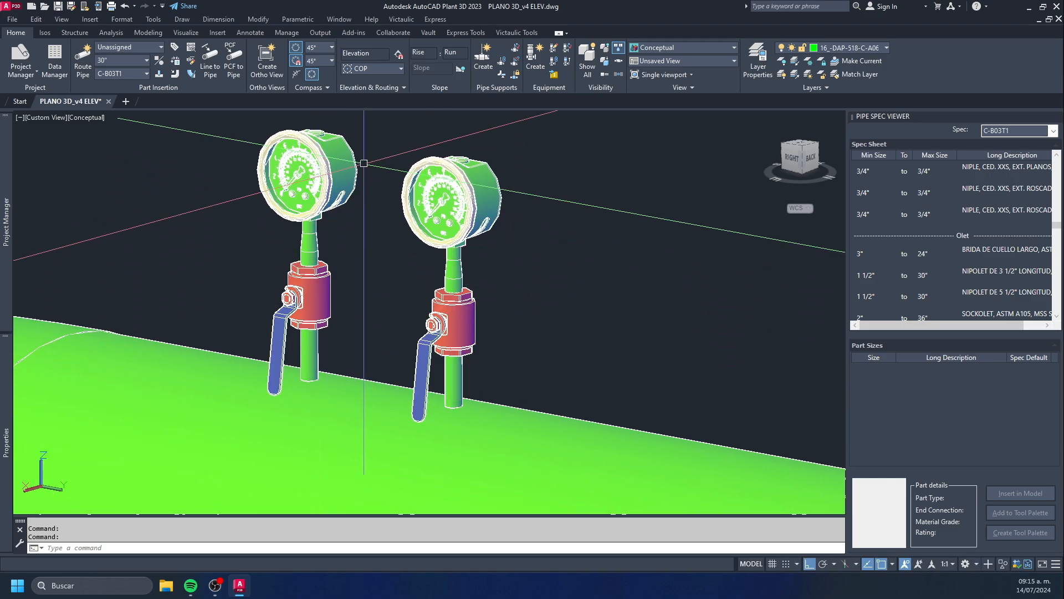
- Inspect the loose ball valve and pressure gauge solids standing above the pipe beside the finished assemblies
middle_drag(492, 316, 309, 265)
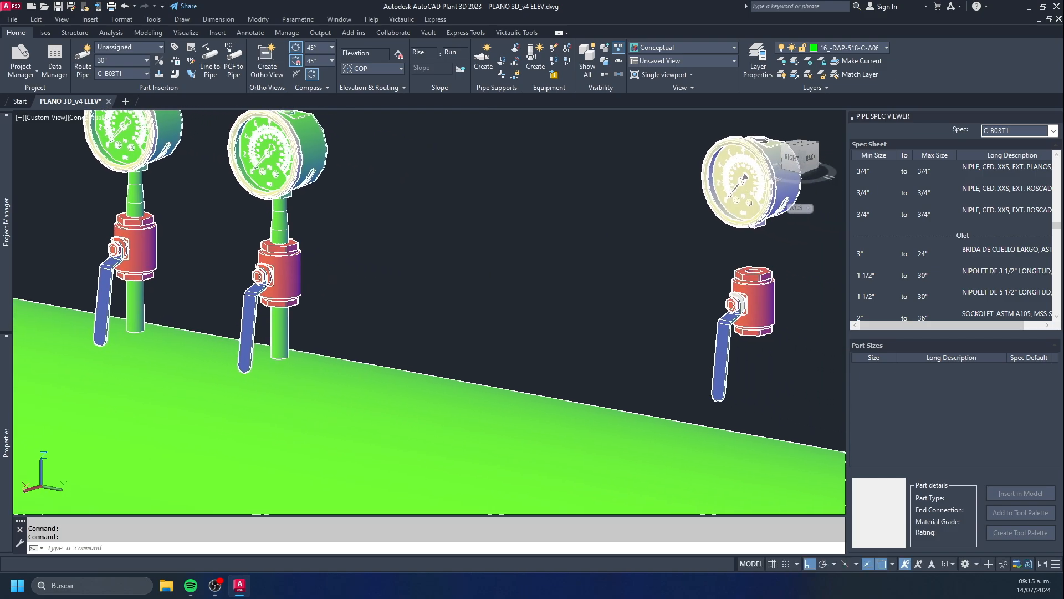
middle_drag(556, 280, 453, 320)
key(Escape)
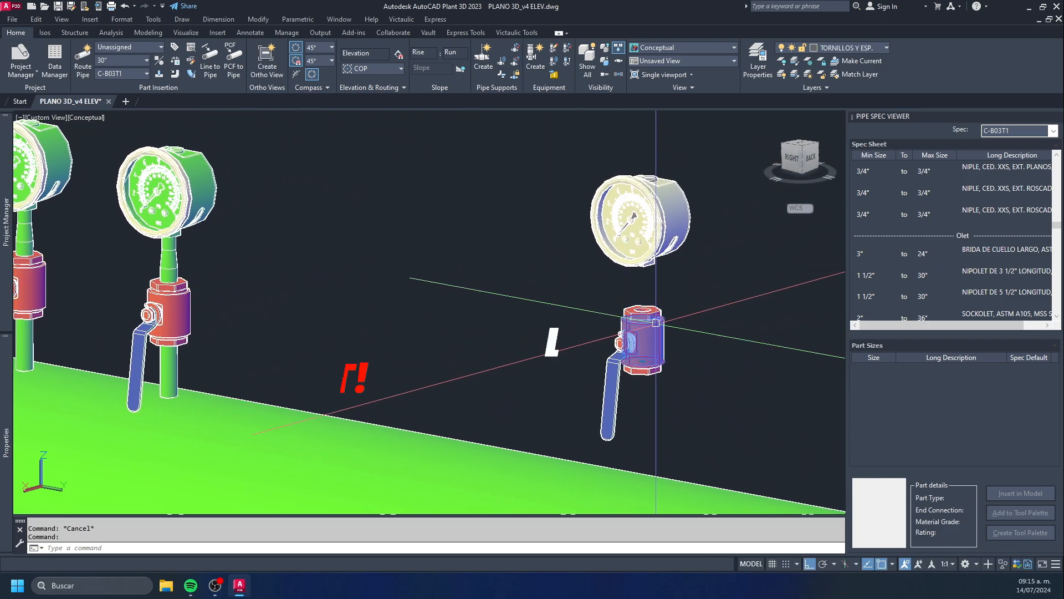
key(Escape)
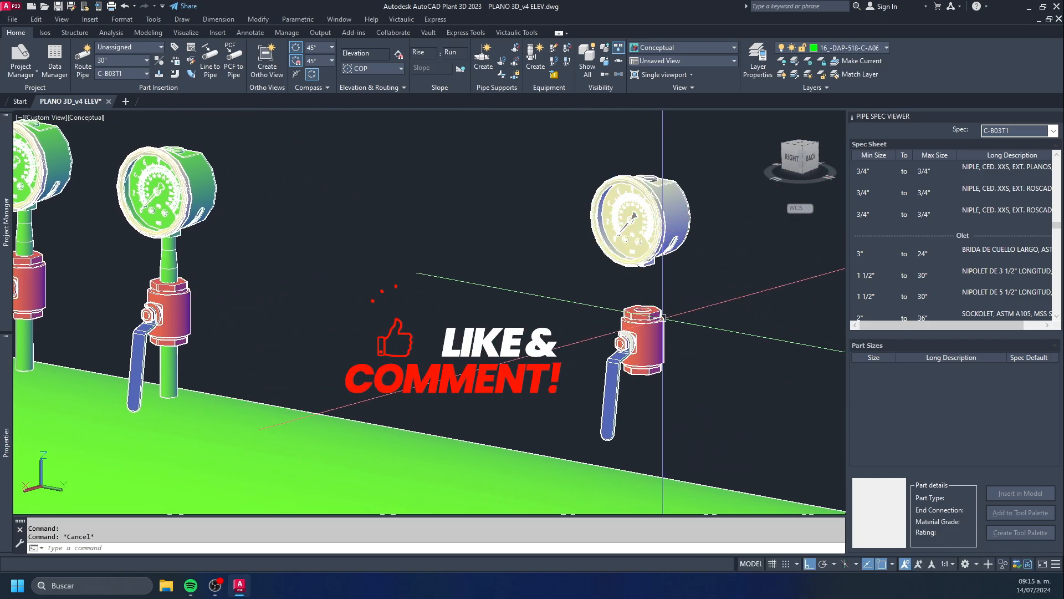
click(651, 352)
key(Escape)
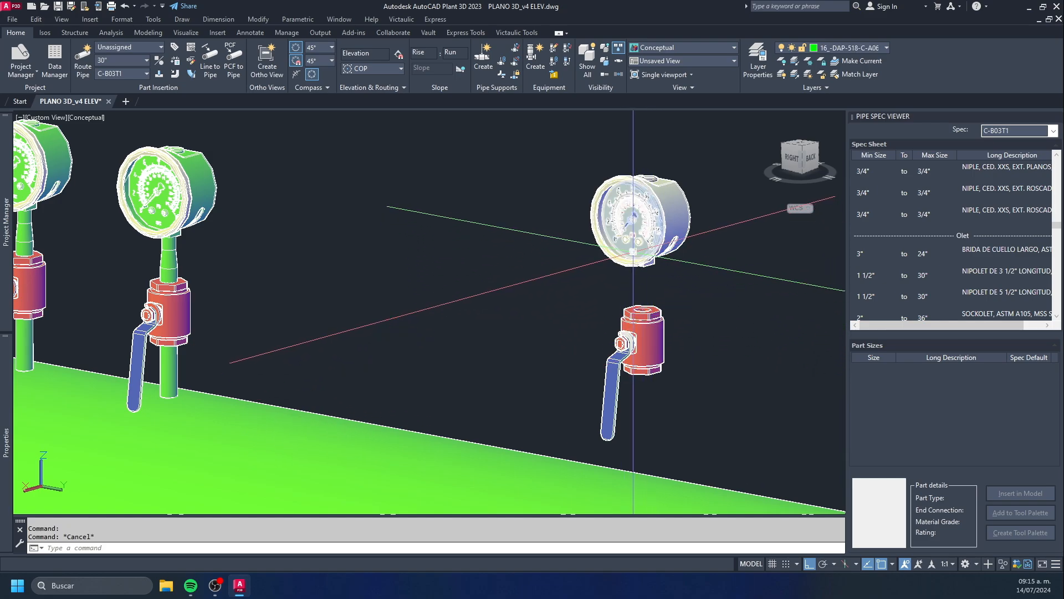
click(683, 206)
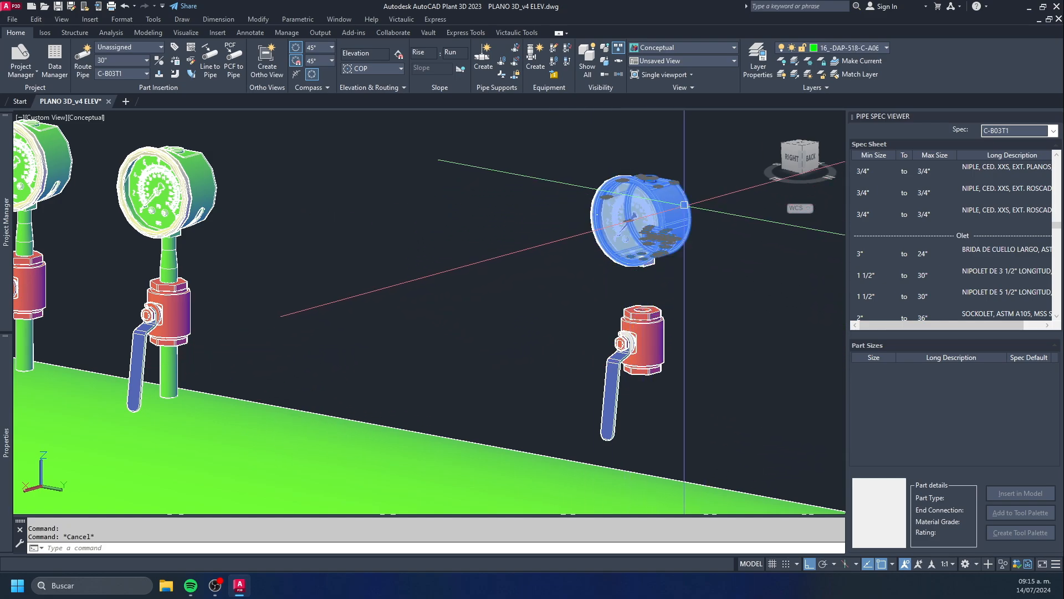
key(Escape)
middle_drag(646, 313, 580, 295)
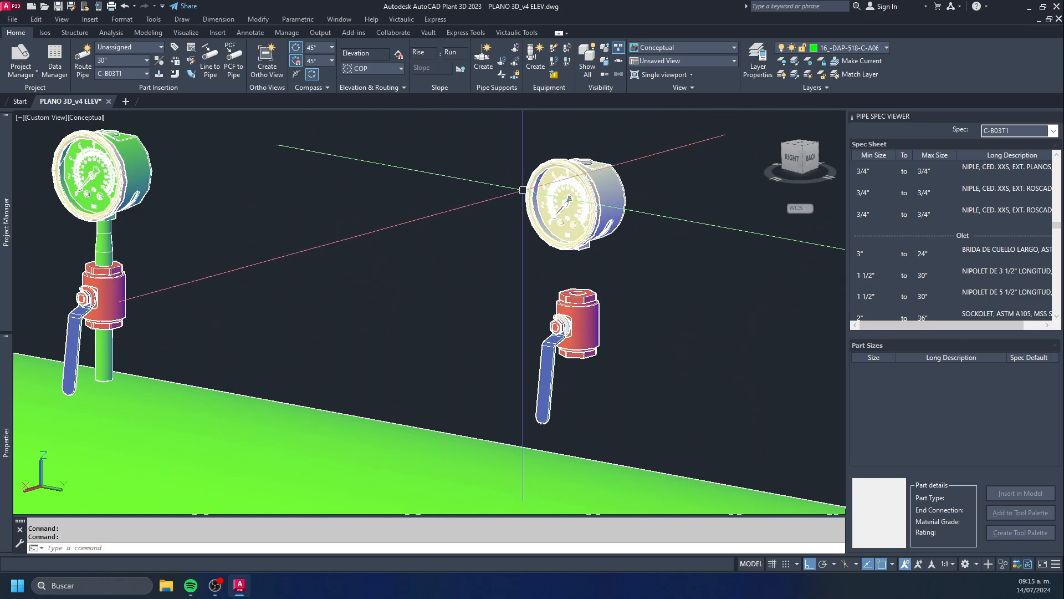
key(Escape)
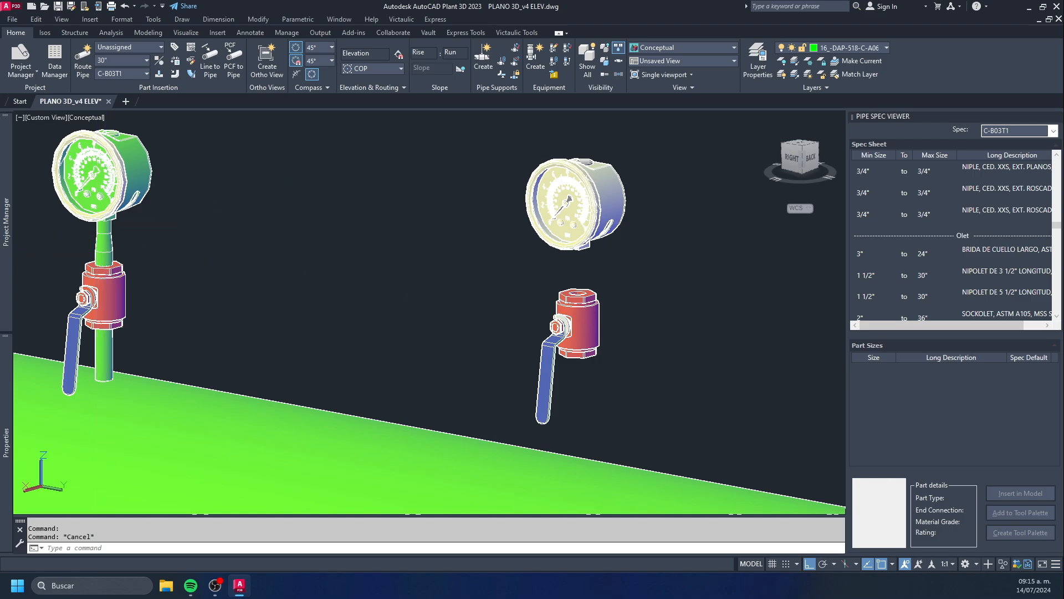
key(Escape)
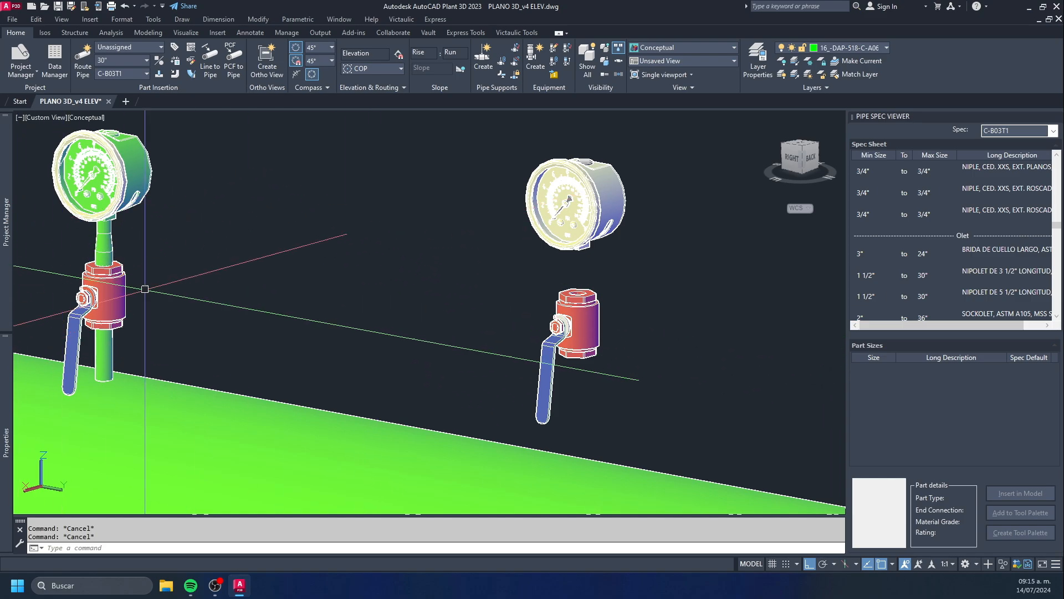
- Insert a 30"x3/4" nipolet of 3 1/2" length from spec C-B03T1 upright on the large pipe, beneath the loose valve
middle_drag(463, 374, 418, 274)
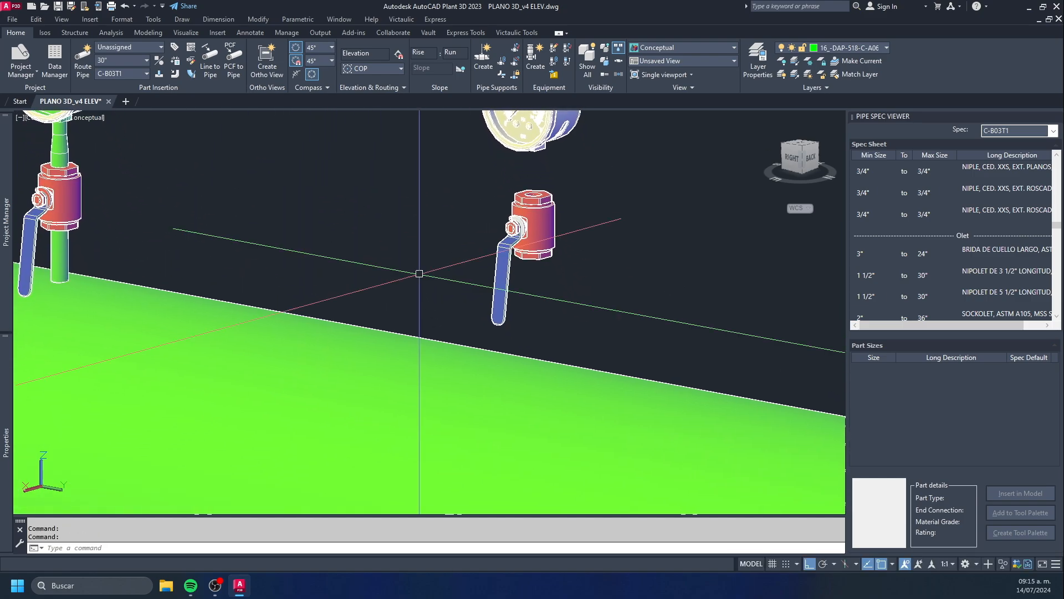
scroll(438, 284, down, 2)
scroll(427, 282, up, 1)
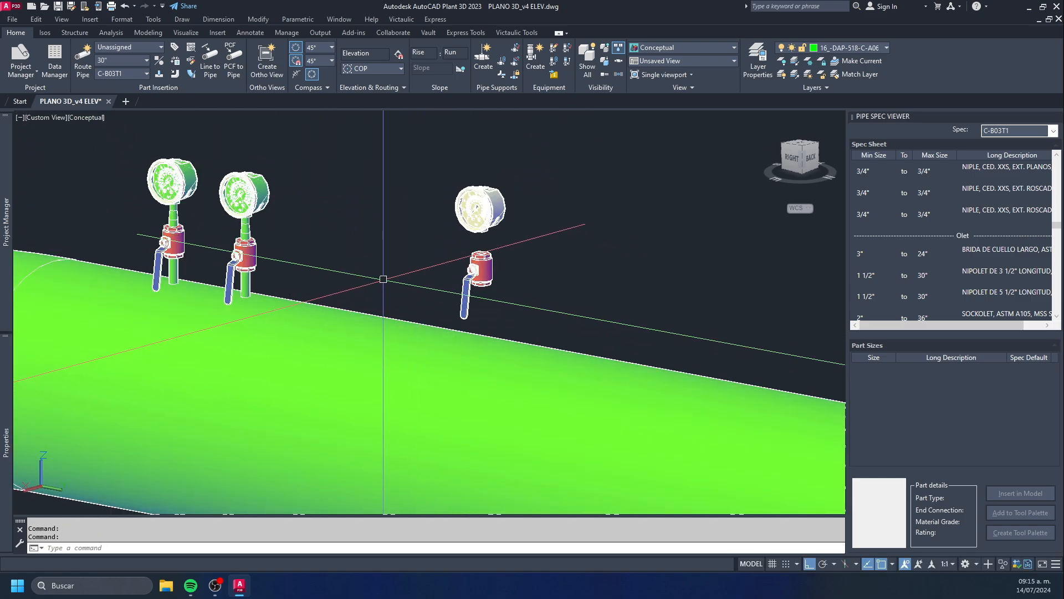
middle_drag(380, 278, 468, 309)
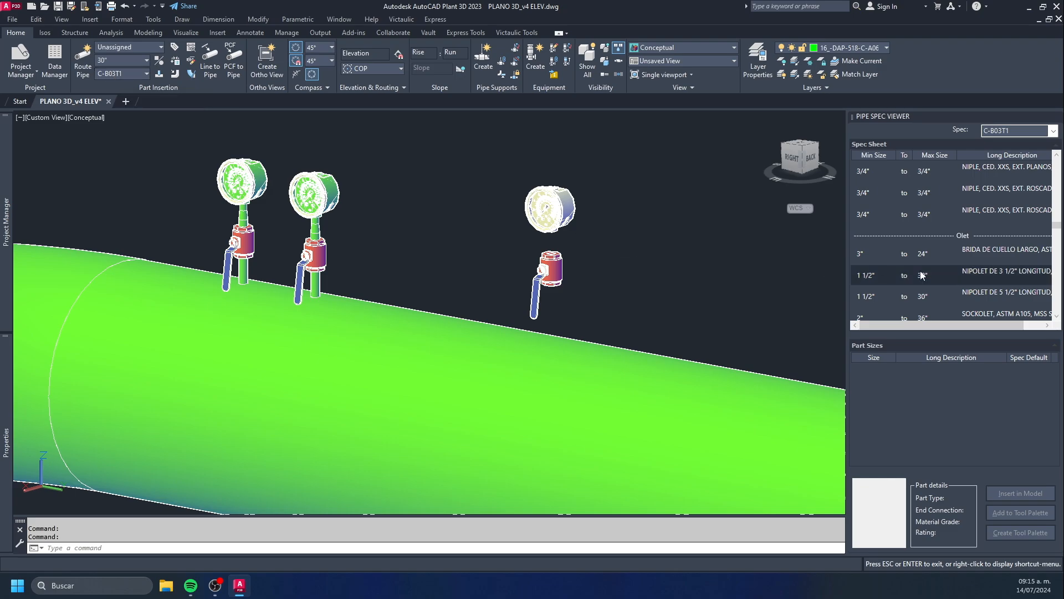
drag(1060, 229, 1061, 231)
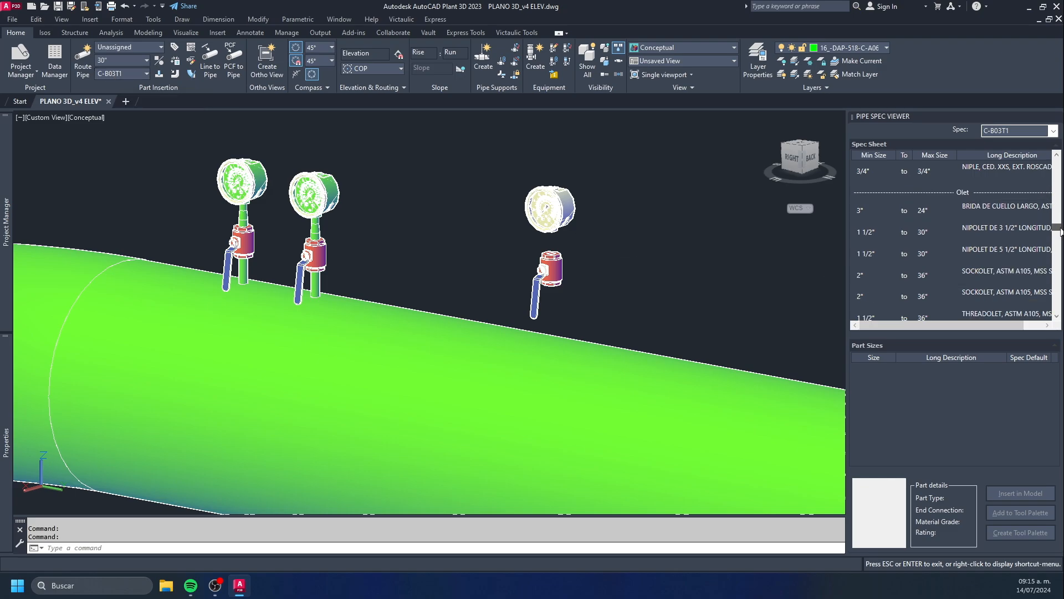
click(976, 233)
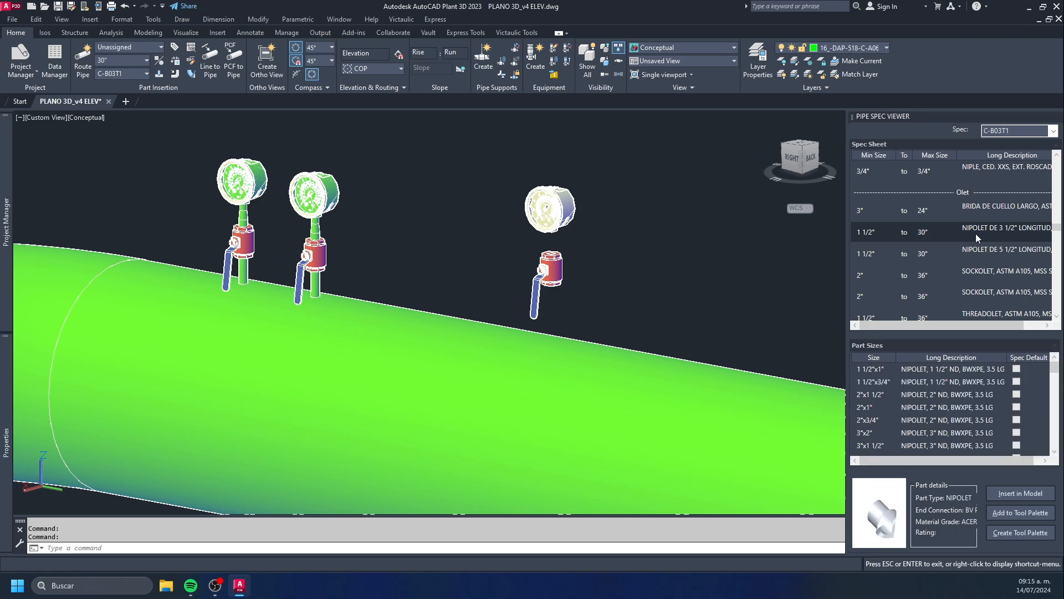
scroll(891, 425, down, 12)
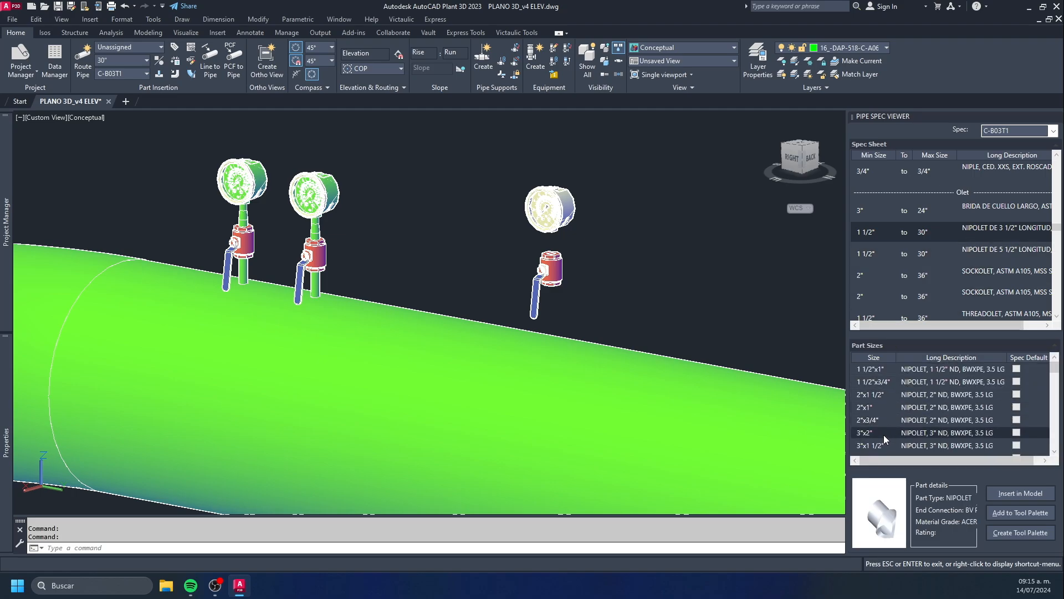
scroll(894, 427, down, 3)
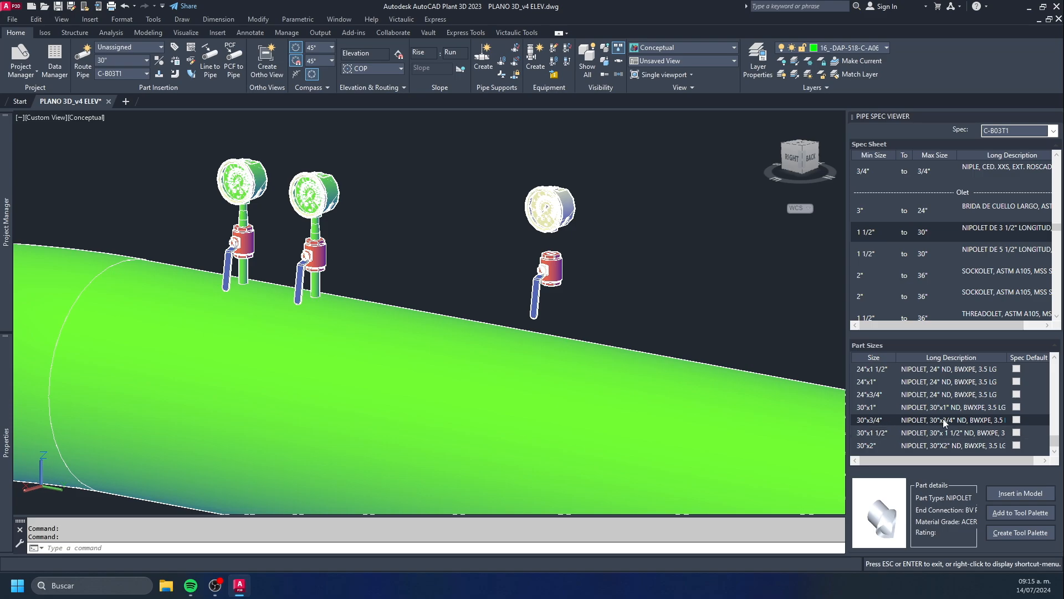
click(1013, 494)
click(552, 453)
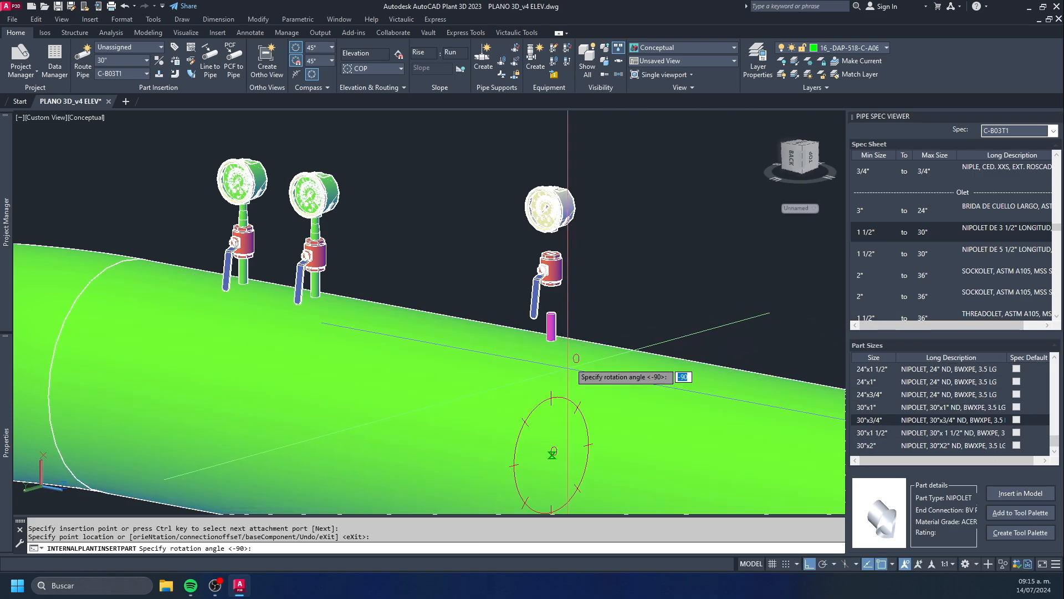
click(593, 223)
key(Escape)
- Check the individual solids that make up the loose ball valve above the new nipolet
scroll(556, 316, up, 6)
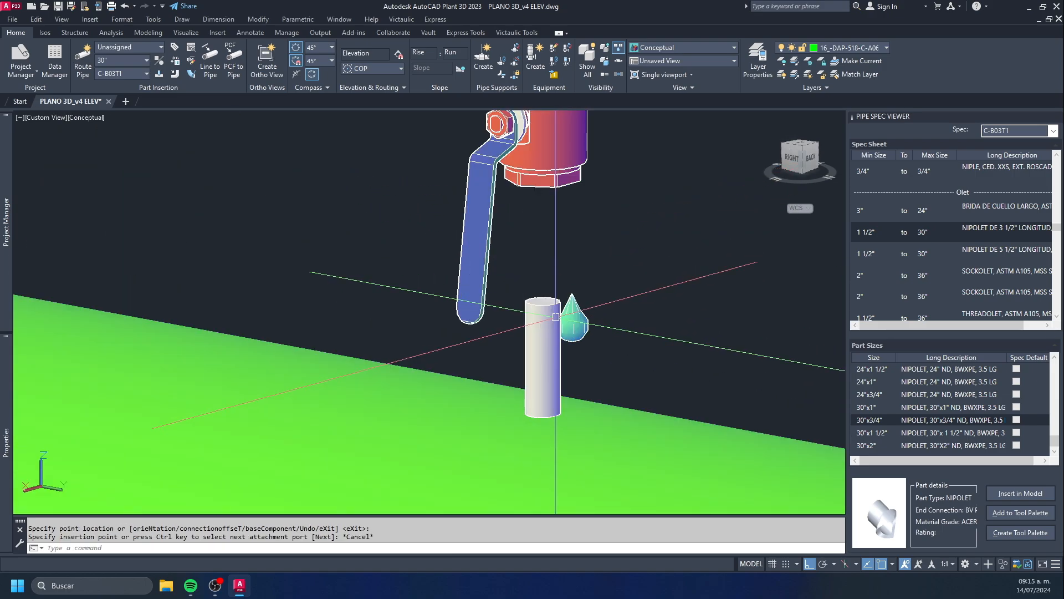
middle_drag(579, 331, 518, 348)
scroll(494, 333, down, 8)
scroll(497, 295, up, 4)
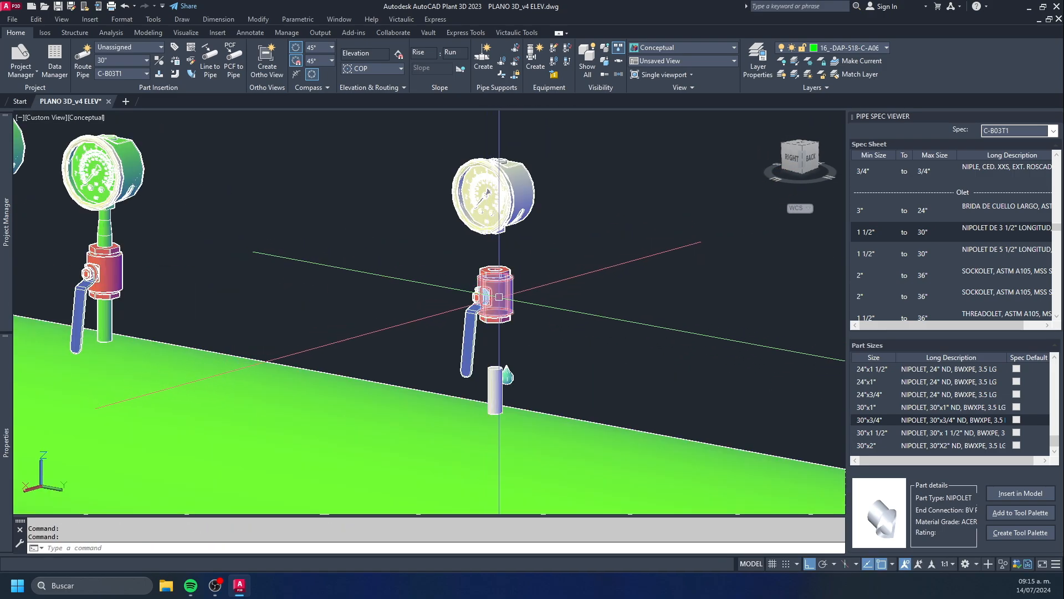
click(499, 297)
scroll(498, 301, up, 3)
key(Escape)
click(577, 207)
click(426, 344)
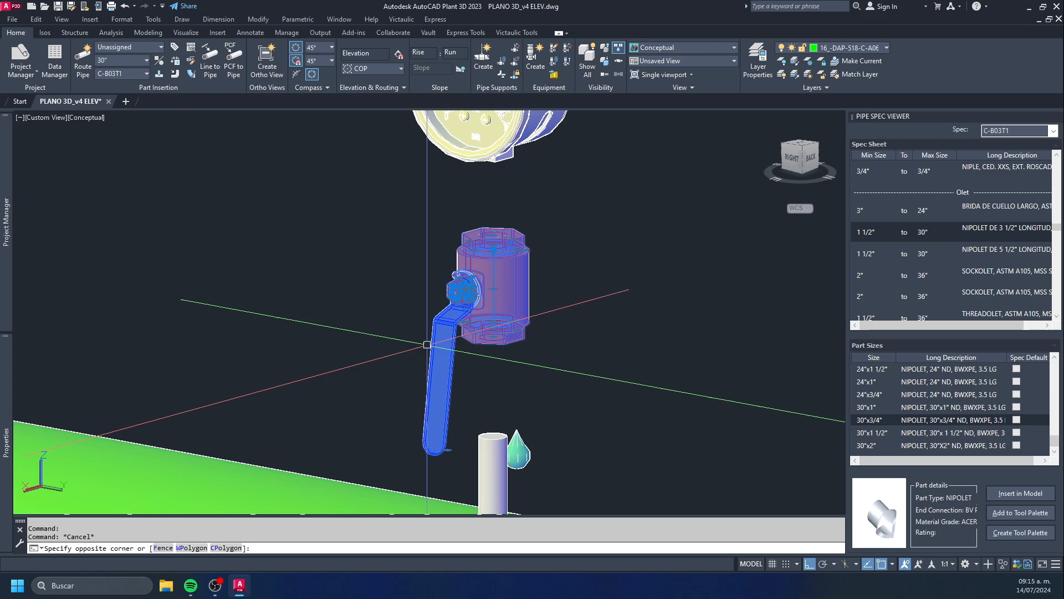
key(Escape)
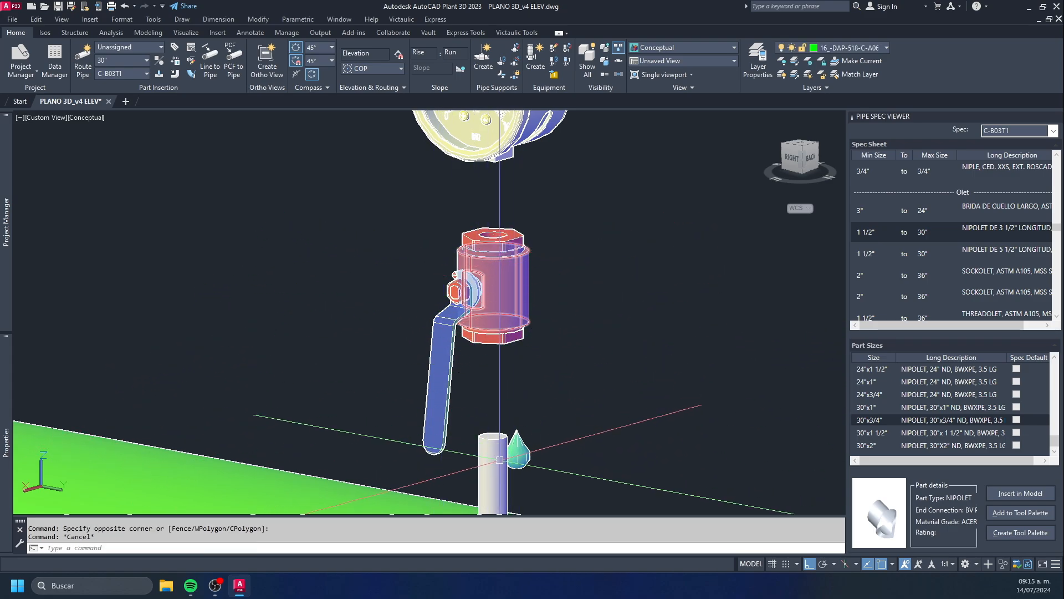
click(485, 302)
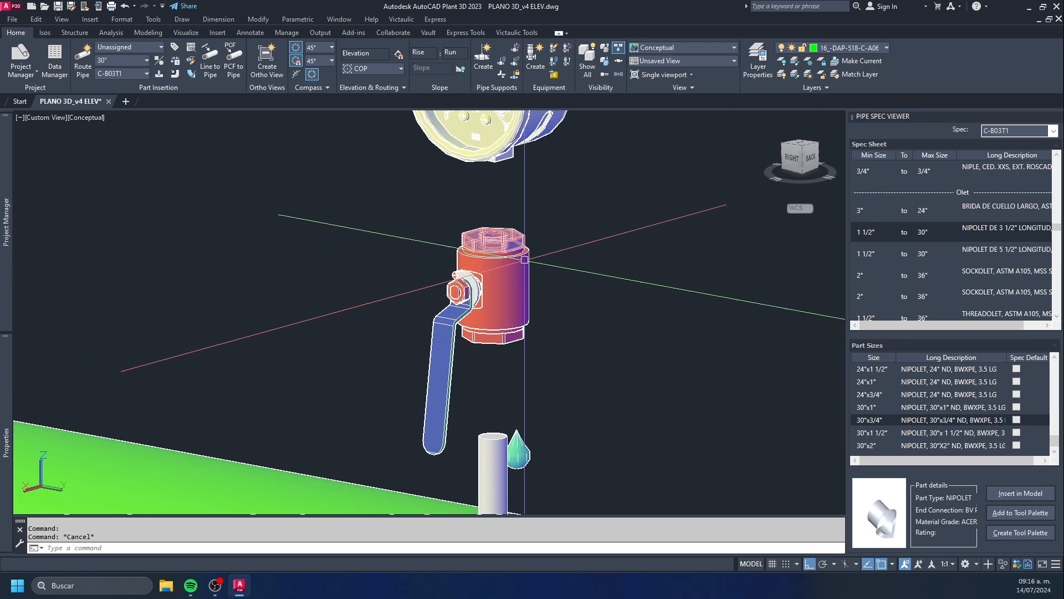
scroll(544, 316, down, 5)
scroll(538, 195, up, 2)
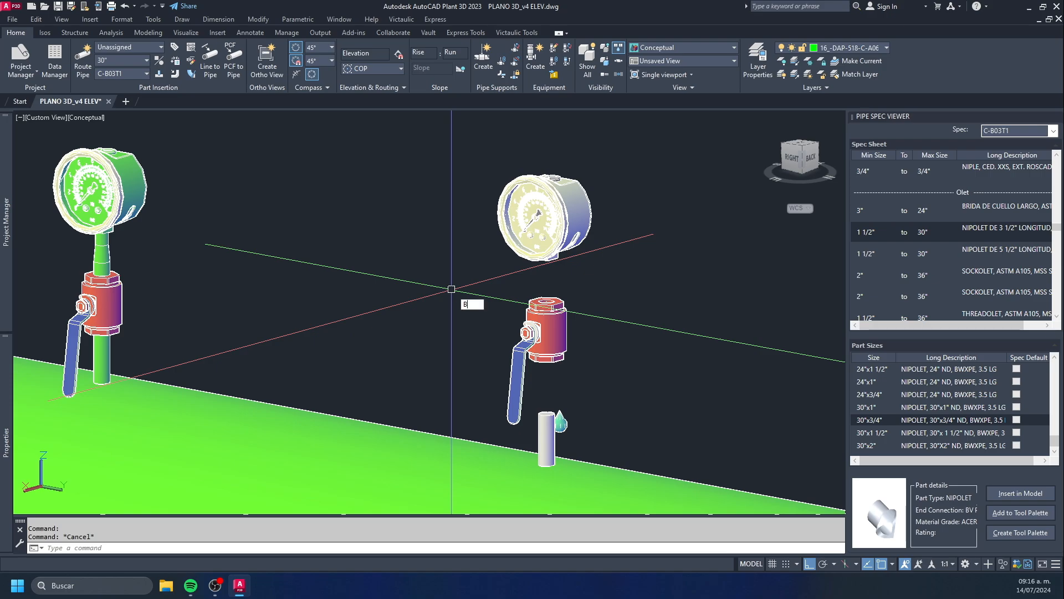
- Define a block named VAL-0.75-600LBD from all the solids of the loose ball valve, handle included
key(Return)
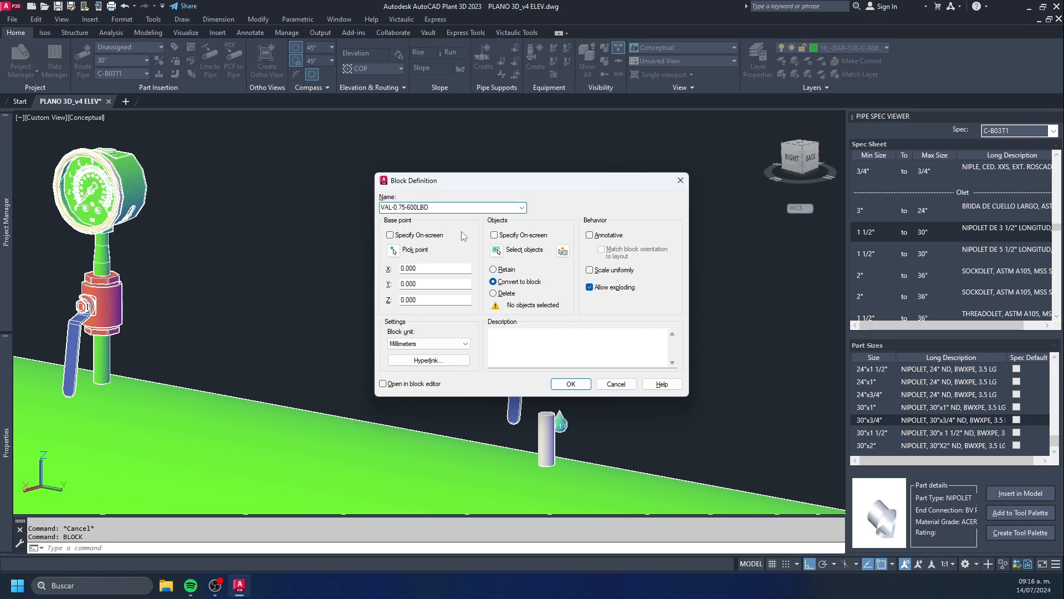
click(497, 251)
click(605, 400)
click(458, 284)
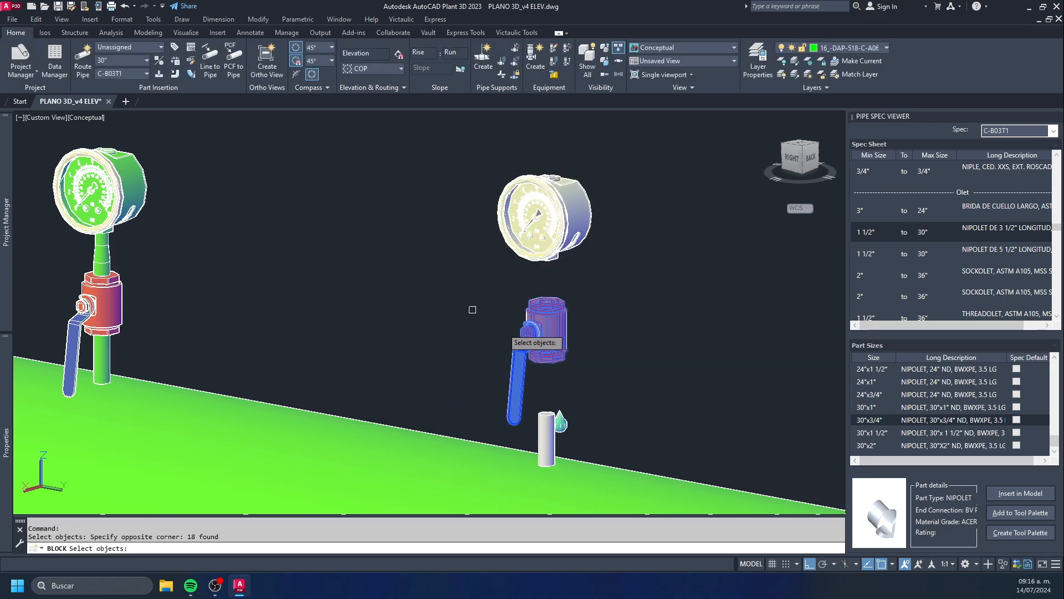
key(Return)
click(571, 383)
- Define a block named MEDIDOR from all the solids of the loose pressure gauge
scroll(532, 327, up, 5)
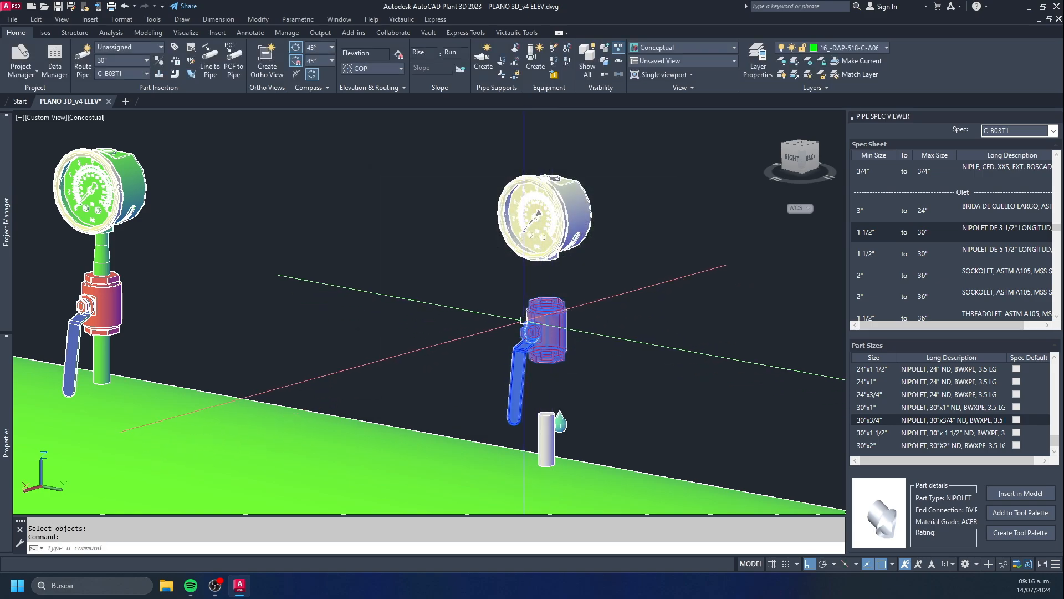
middle_drag(567, 140, 521, 438)
key(Return)
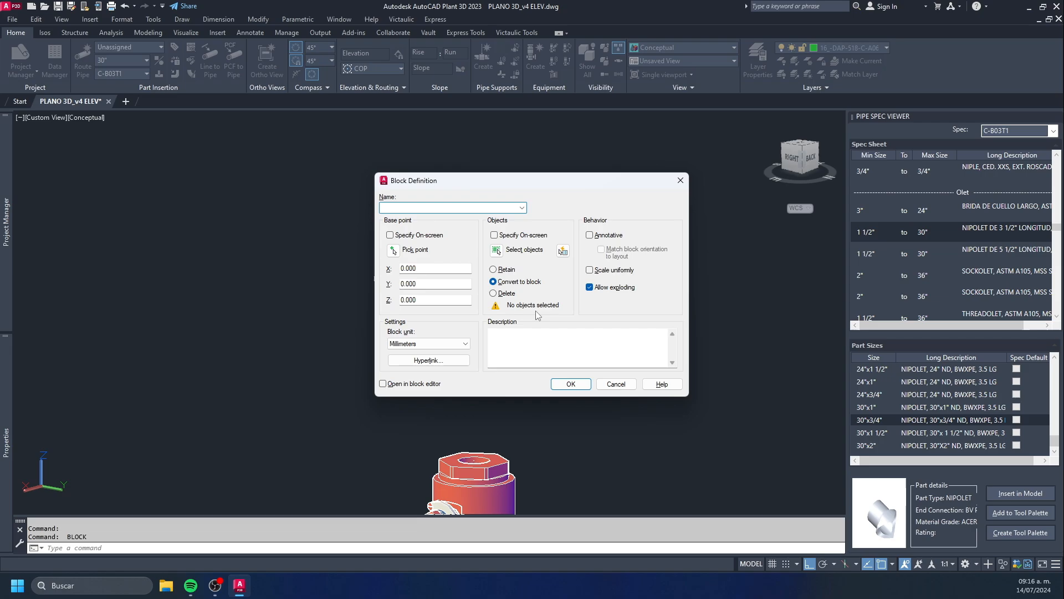
click(499, 251)
click(622, 147)
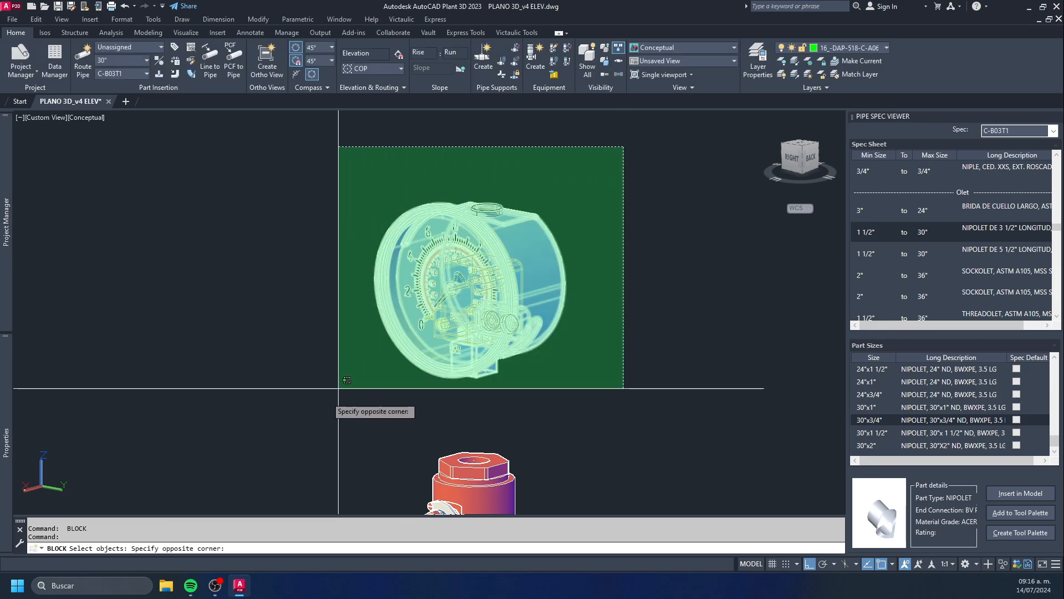
click(332, 402)
key(Return)
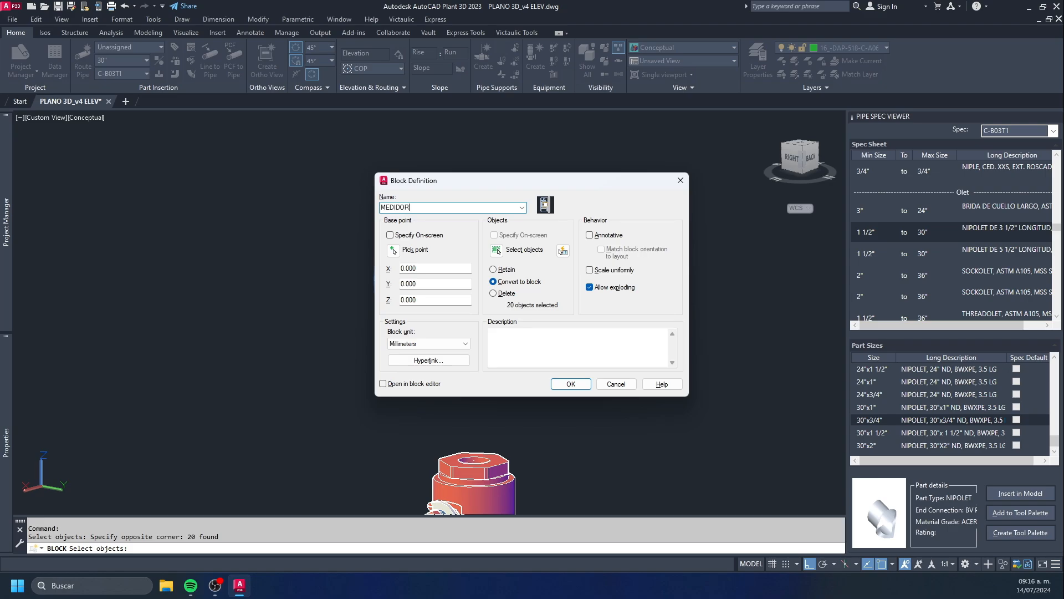
click(575, 386)
key(Escape)
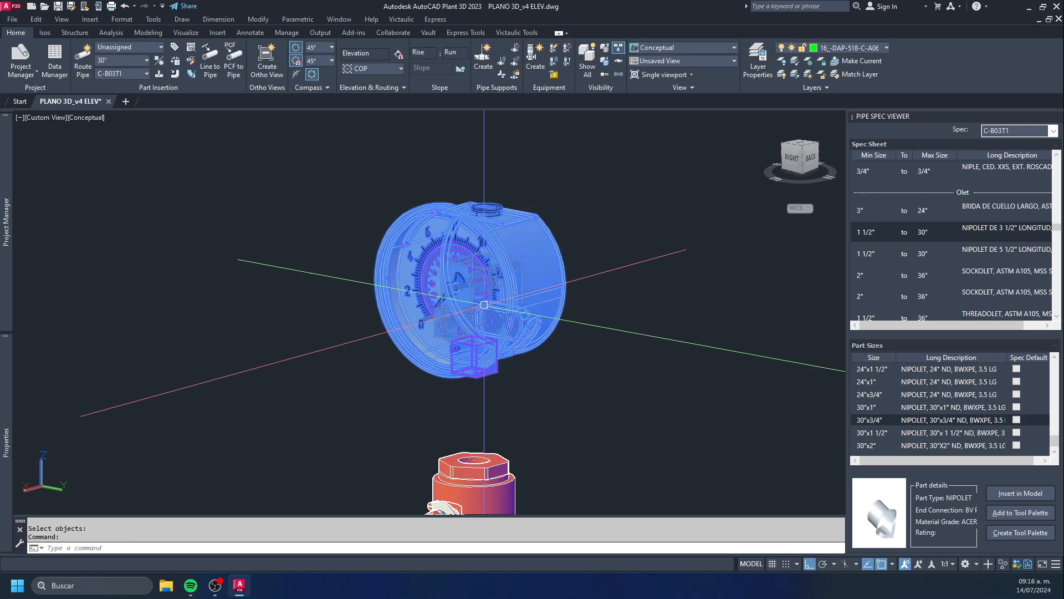
- Check the loose gauge and ball valve in the model as single block objects
scroll(515, 344, down, 3)
scroll(515, 344, up, 2)
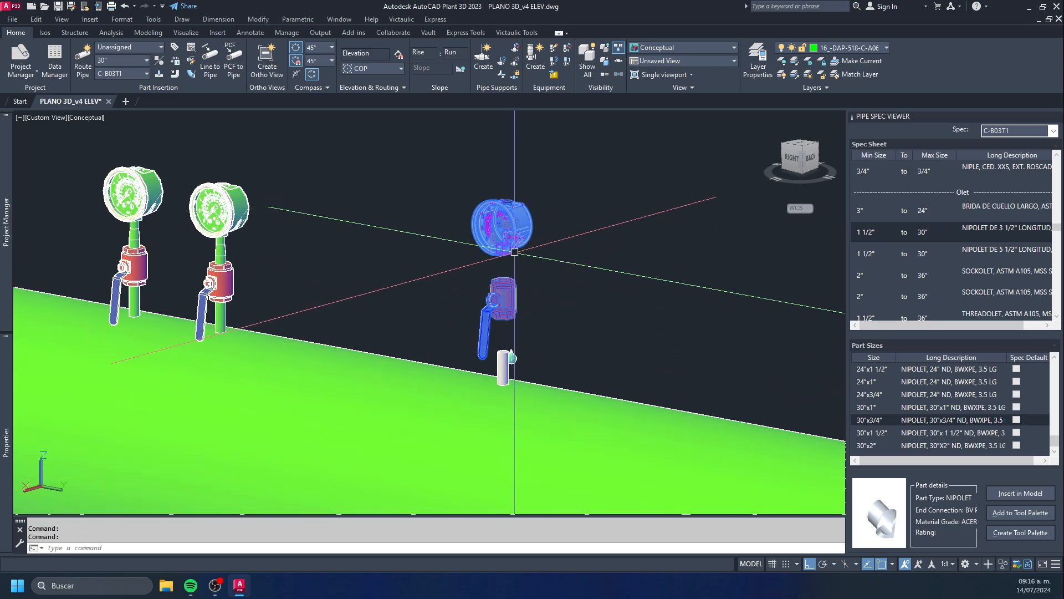
scroll(512, 304, up, 3)
scroll(509, 272, down, 4)
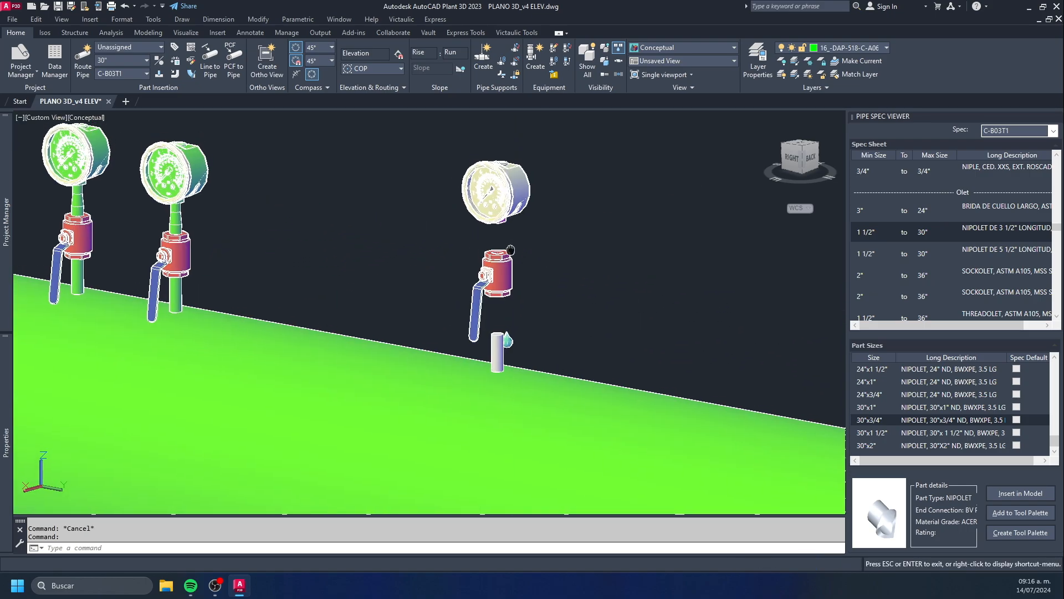
scroll(506, 242, up, 5)
scroll(505, 242, down, 5)
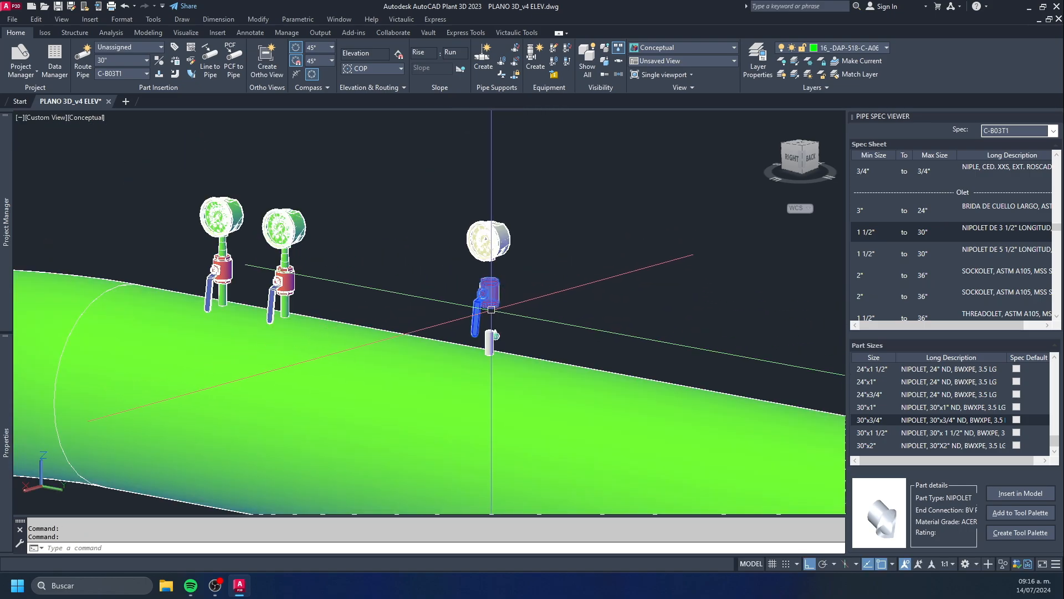
scroll(506, 243, up, 6)
middle_drag(525, 264, 493, 242)
key(Escape)
key(Escape)
- Run PLANTPARTCONVERT on the ball valve block and add an upward port at the center of its upper opening
text(P)
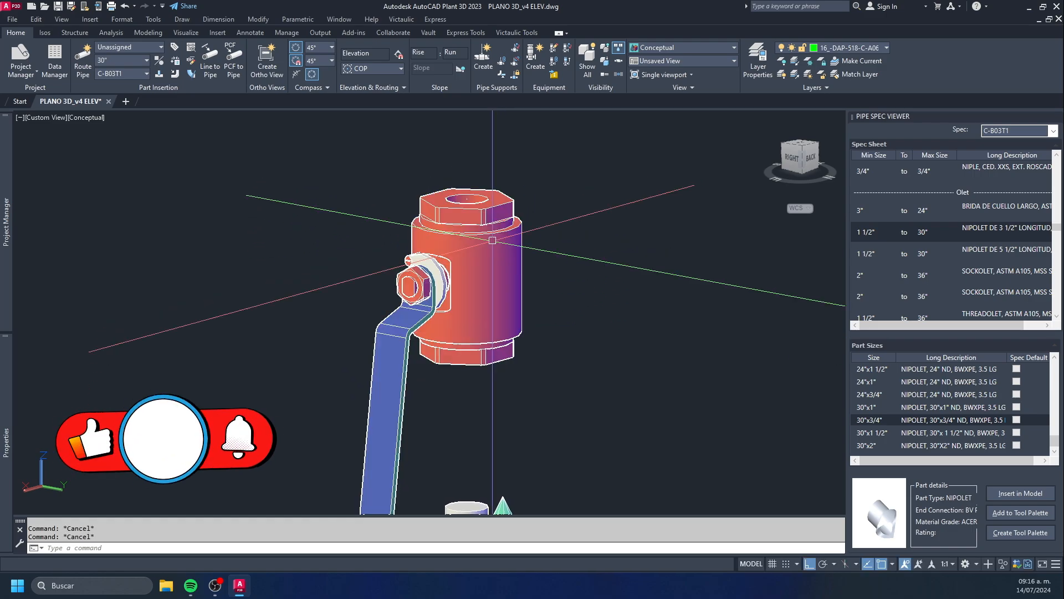
text(LA)
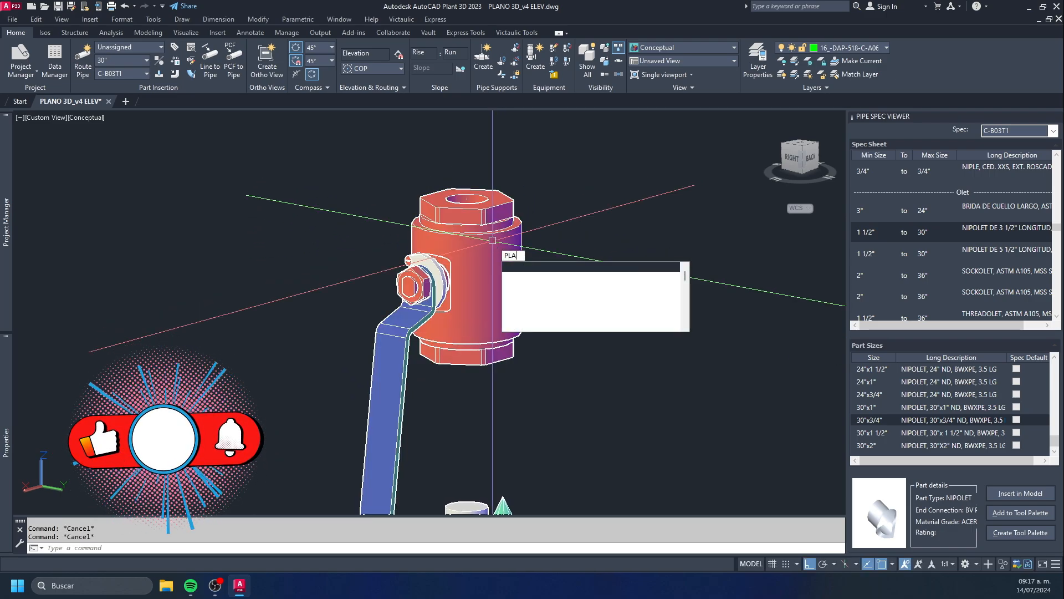
text(NTPA)
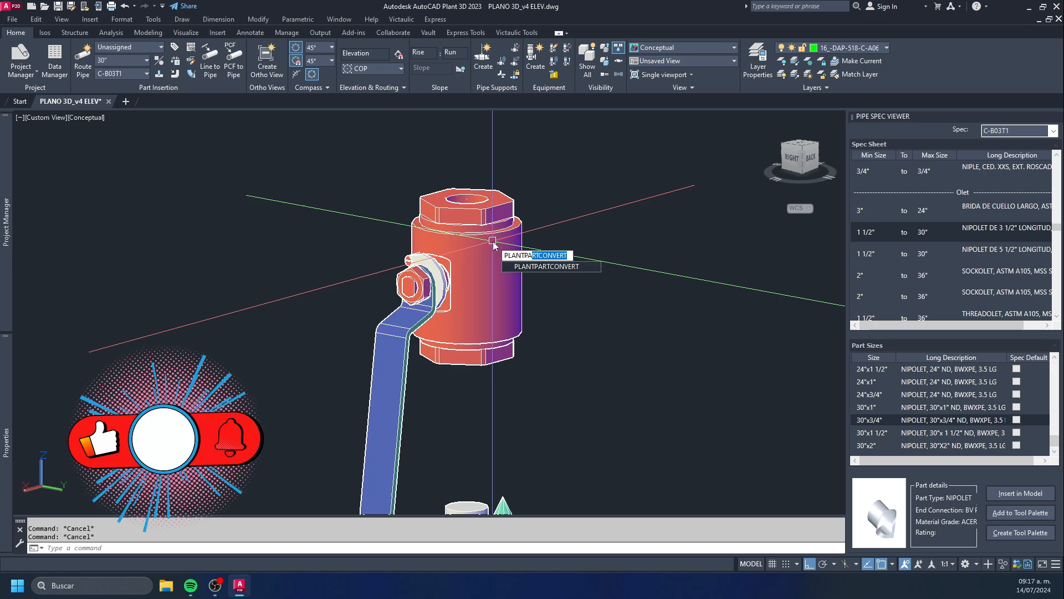
key(Return)
click(491, 245)
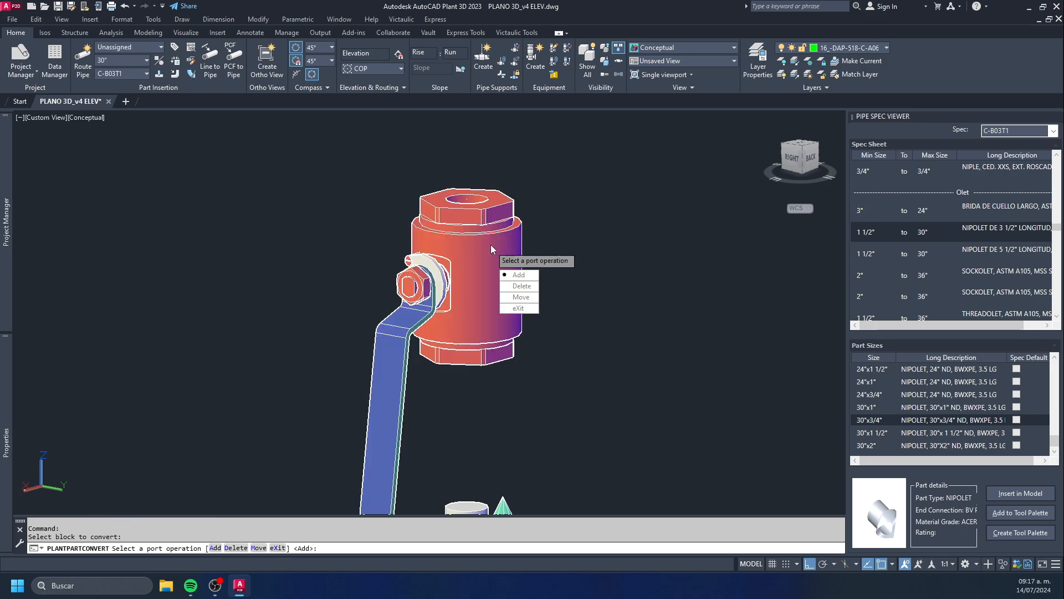
click(519, 275)
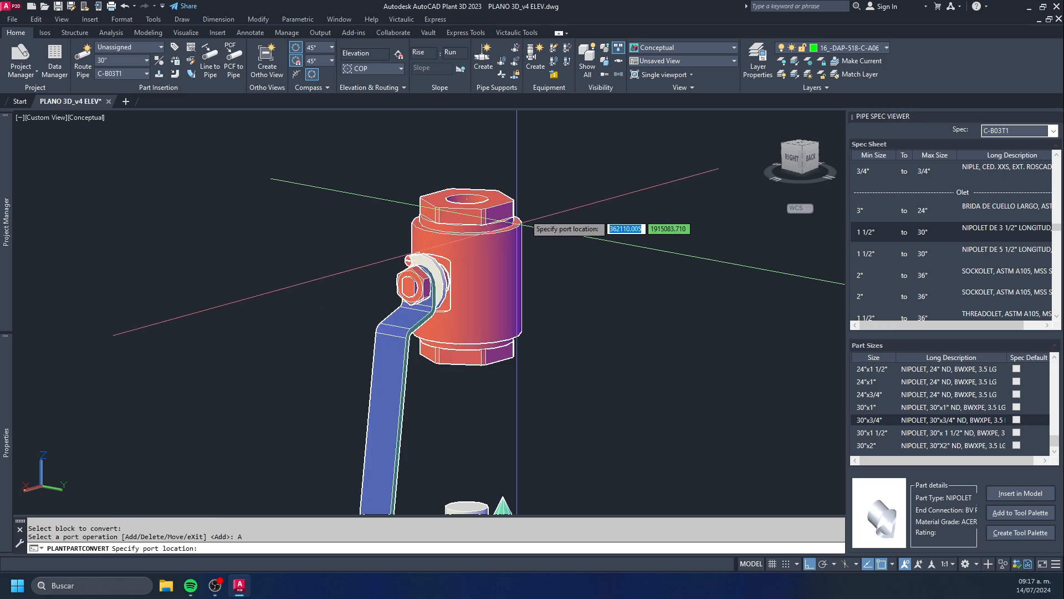
scroll(516, 225, up, 10)
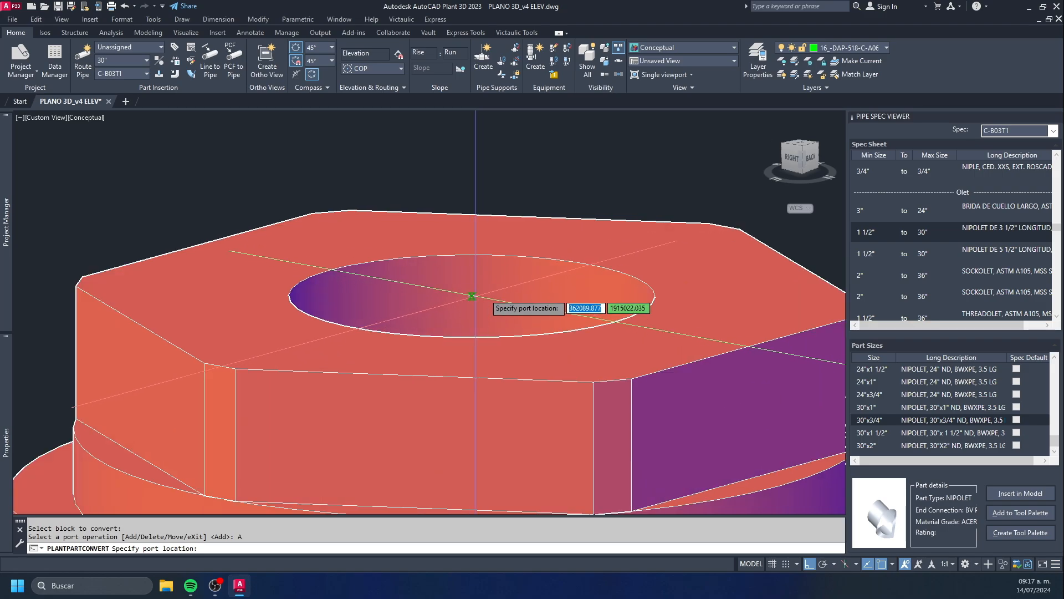
text(CEN)
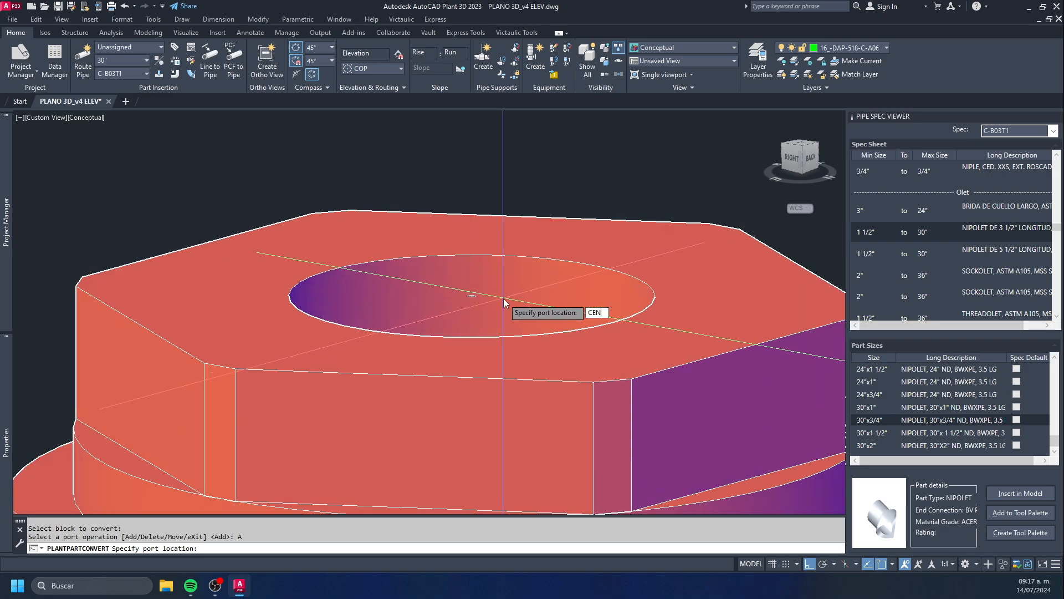
key(Return)
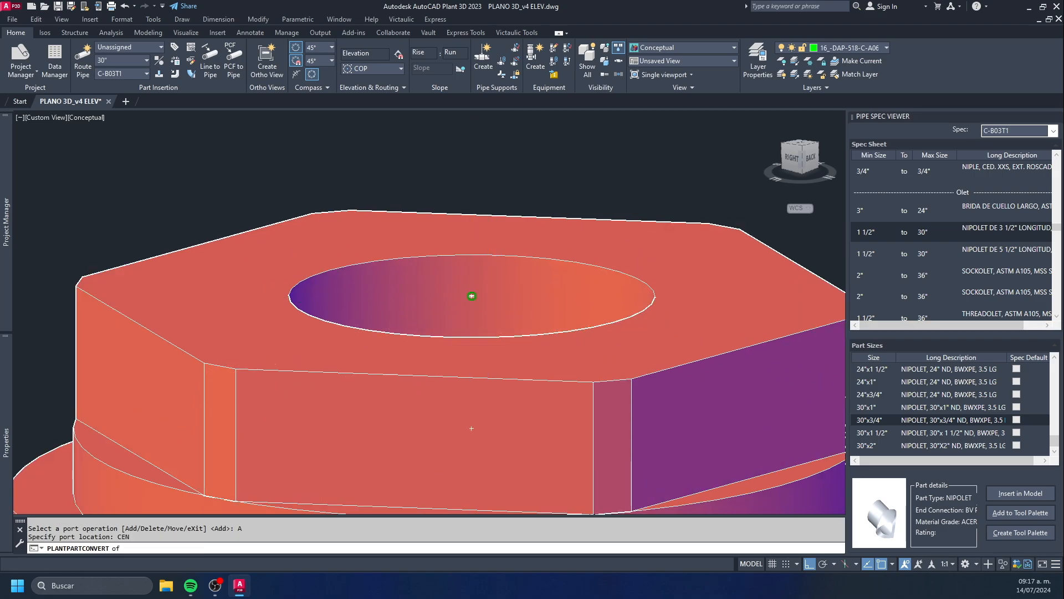
click(471, 428)
scroll(474, 166, down, 2)
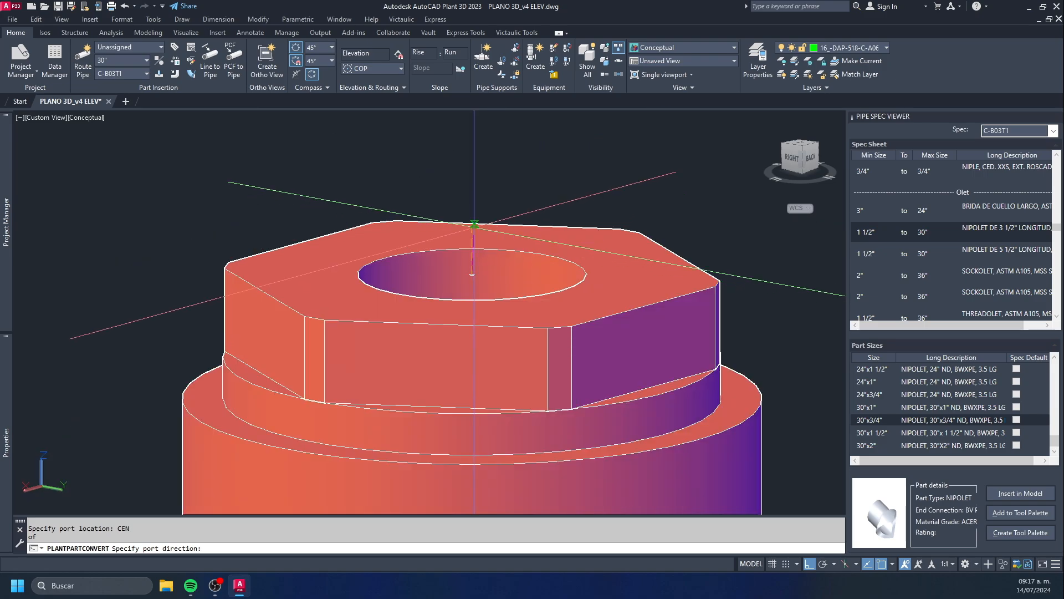
click(477, 154)
text(A)
key(Return)
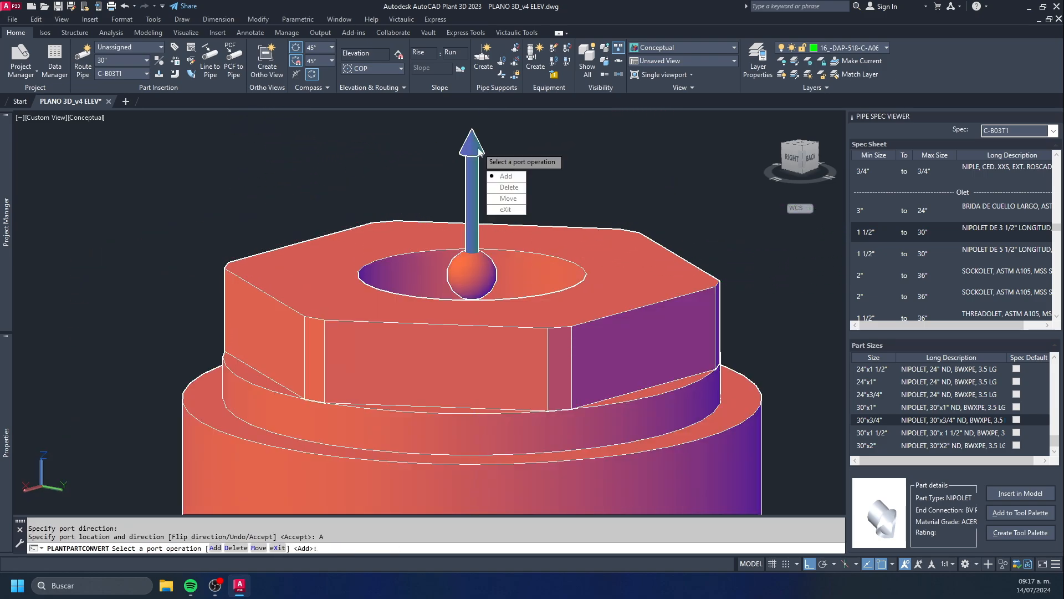
- Add a second, downward port at the center of the valve's lower opening and finish the conversion
click(518, 177)
scroll(482, 155, down, 4)
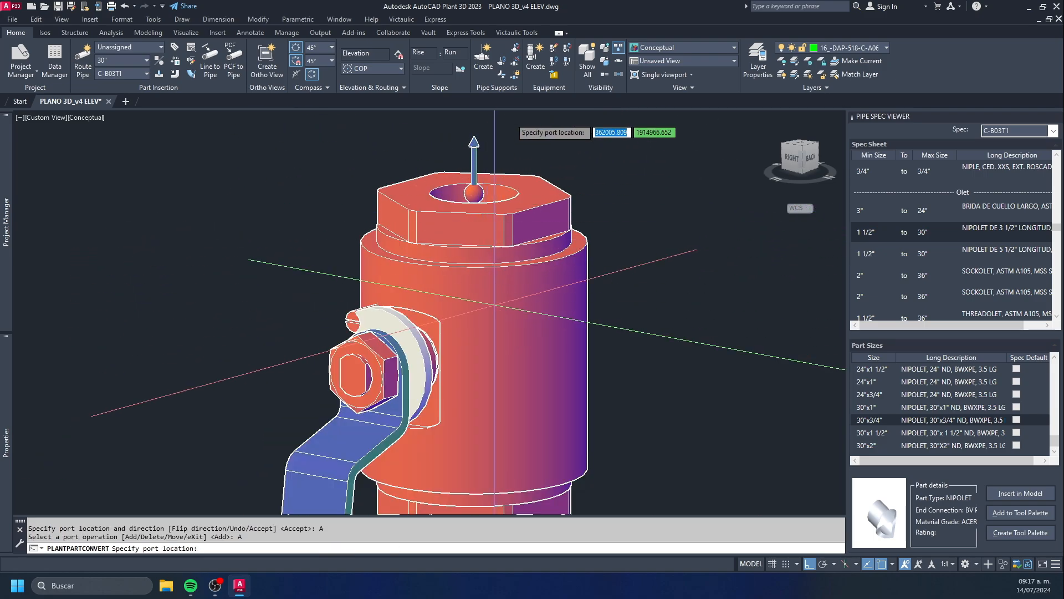
middle_drag(481, 304, 520, 124)
shift+middle_drag(525, 337, 530, 284)
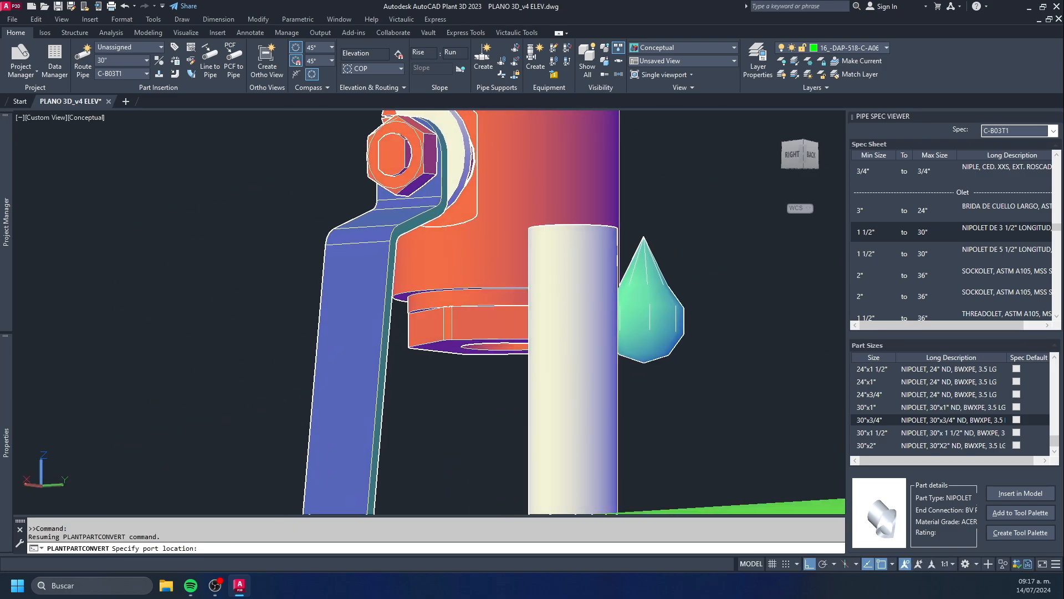
shift+middle_drag(556, 335, 523, 358)
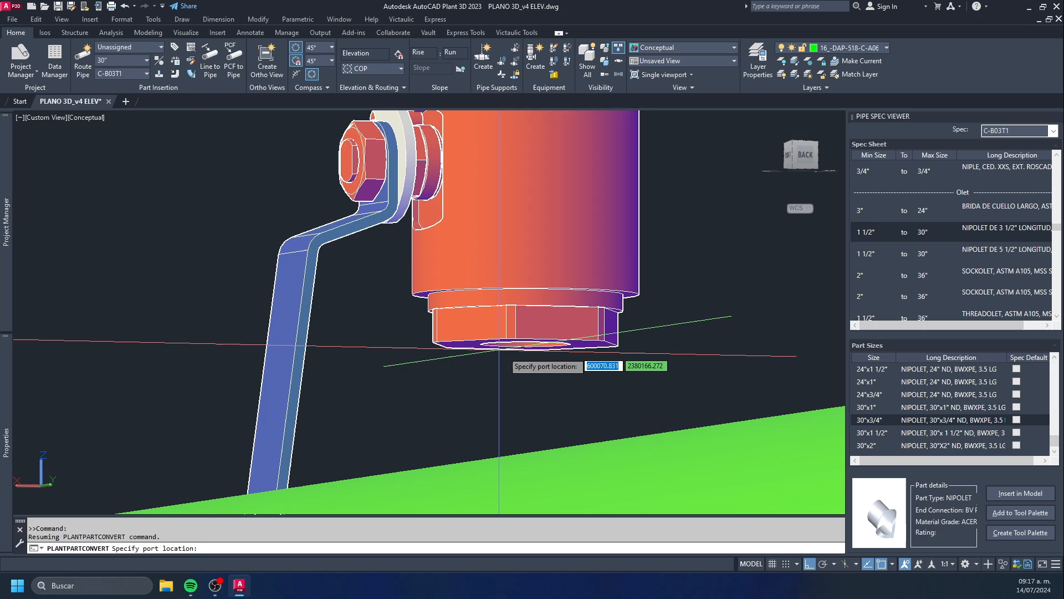
scroll(525, 359, up, 3)
scroll(524, 357, up, 2)
text(EN)
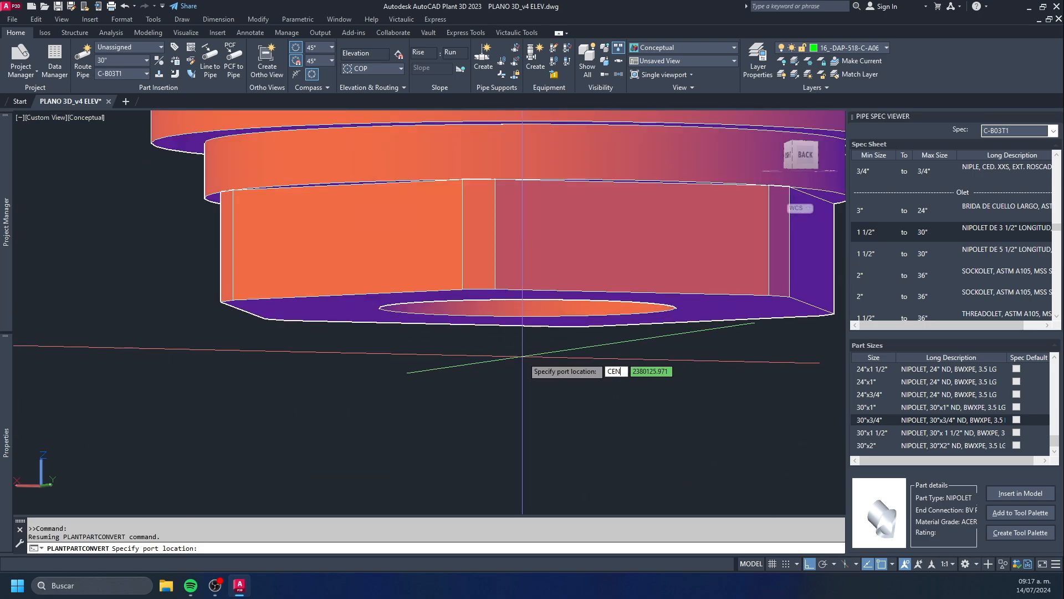
key(Return)
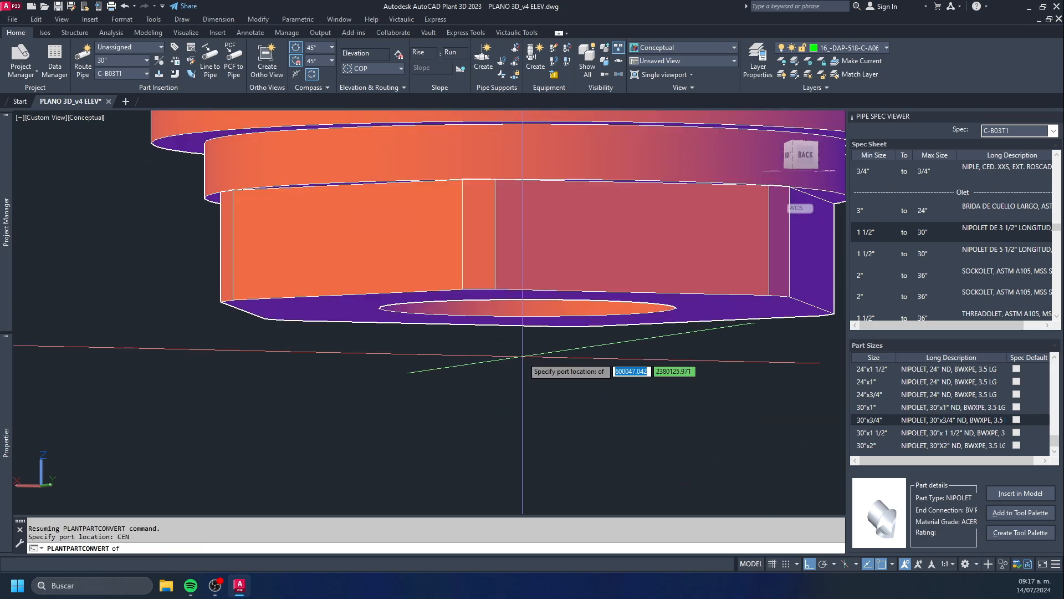
click(526, 321)
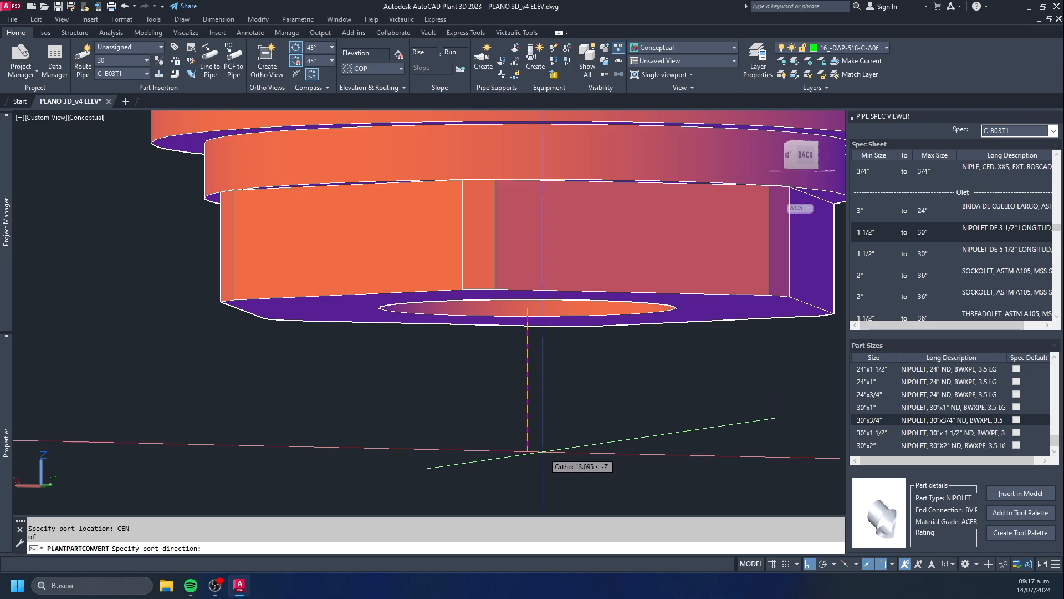
click(544, 448)
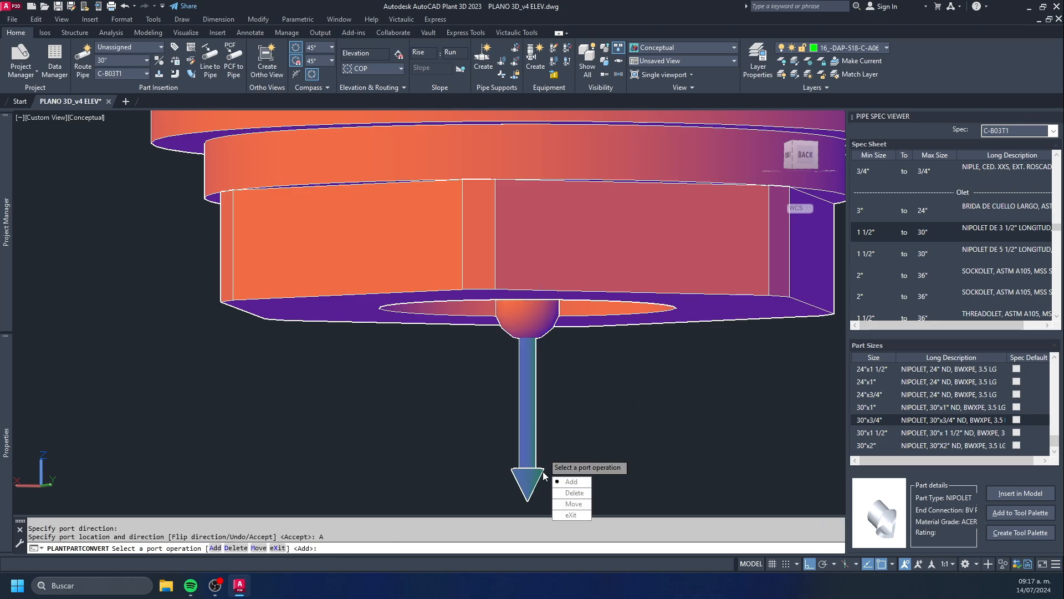
click(577, 519)
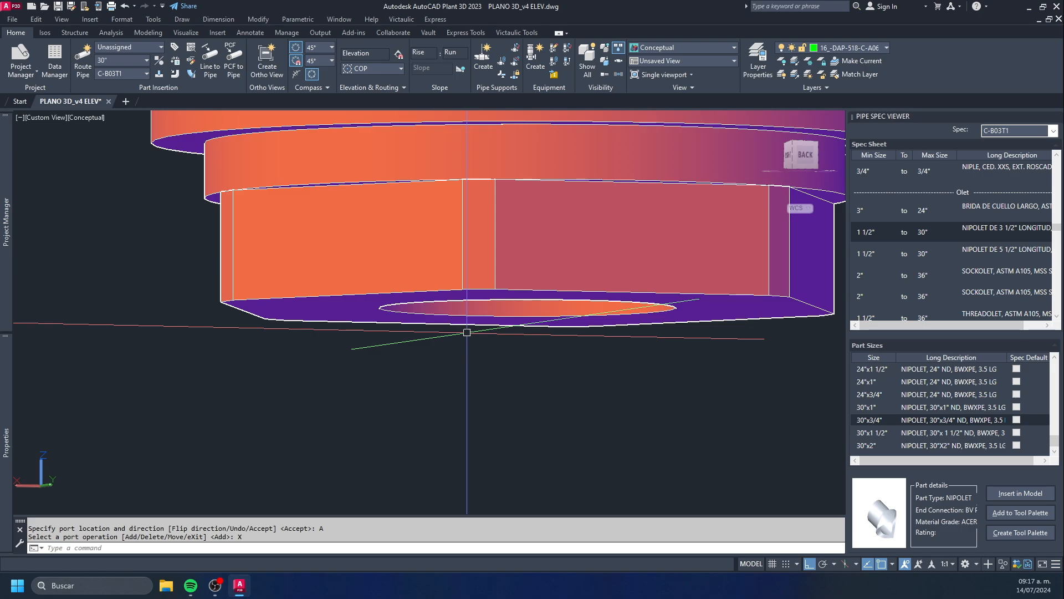
- Run PLANTPARTCONVERT on the loose pressure gauge block and start adding a port
scroll(499, 307, down, 10)
mouse_move(493, 245)
shift+middle_down()
mouse_move(503, 275)
mouse_move(496, 235)
shift+middle_up()
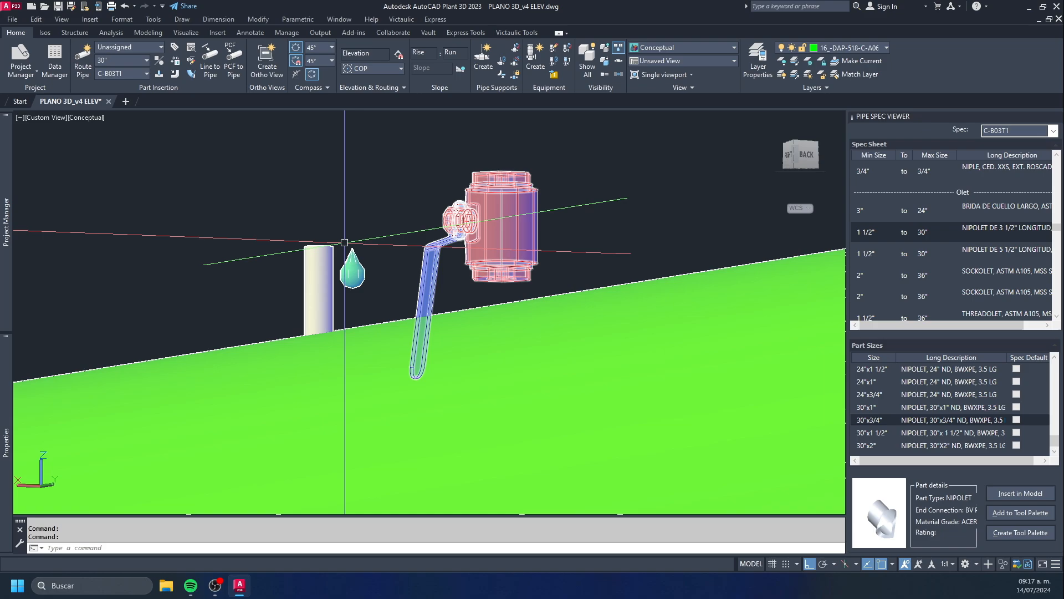
shift+middle_drag(269, 250, 468, 239)
middle_drag(545, 172, 528, 344)
mouse_move(542, 220)
middle_down()
mouse_move(535, 273)
mouse_move(537, 235)
mouse_move(562, 223)
middle_up()
text(P)
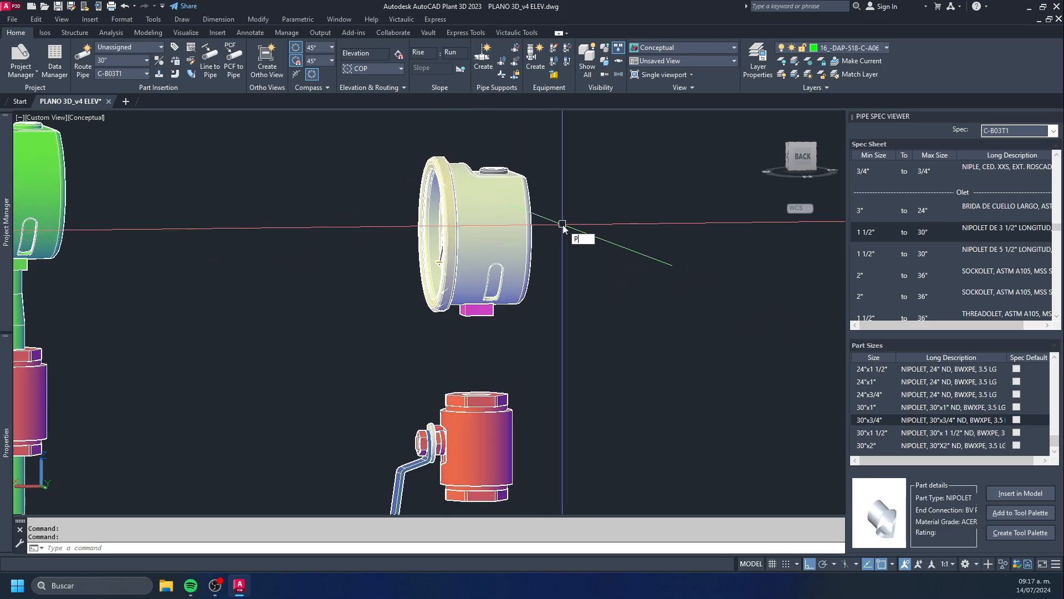
text(LSNT)
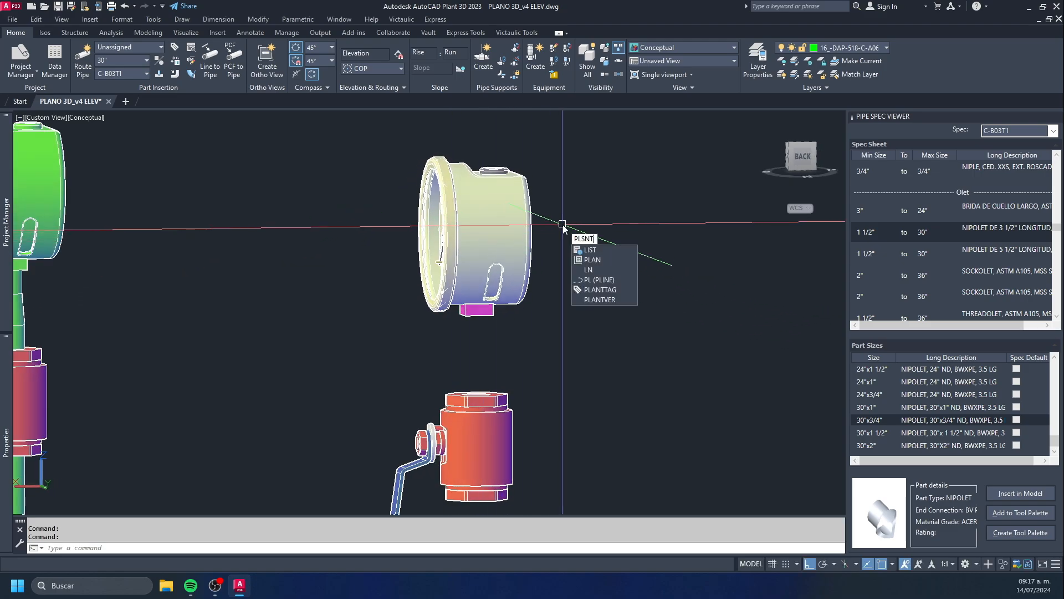
text(ANT)
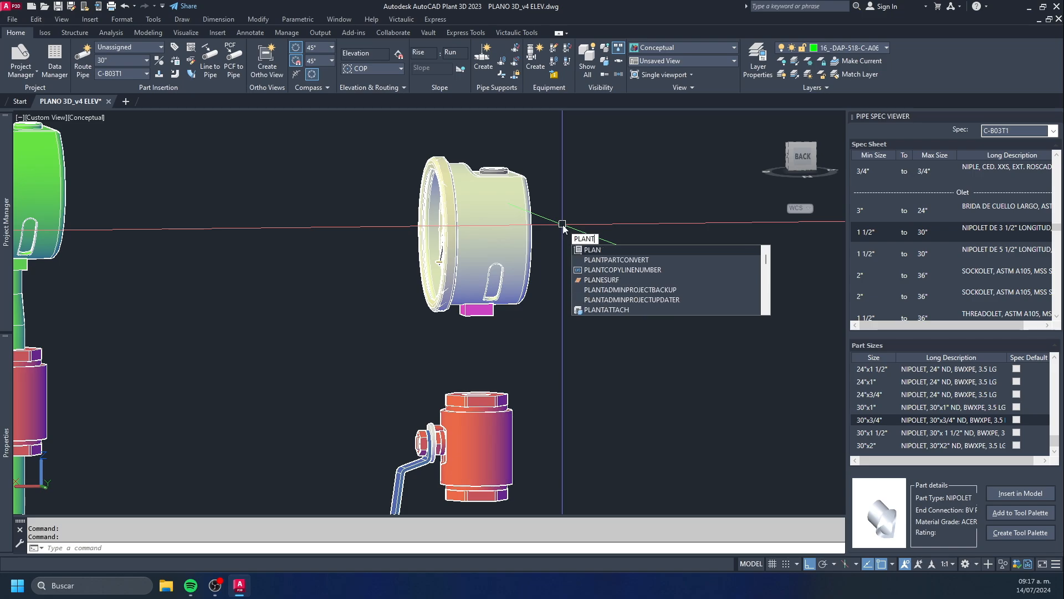
key(Return)
click(497, 239)
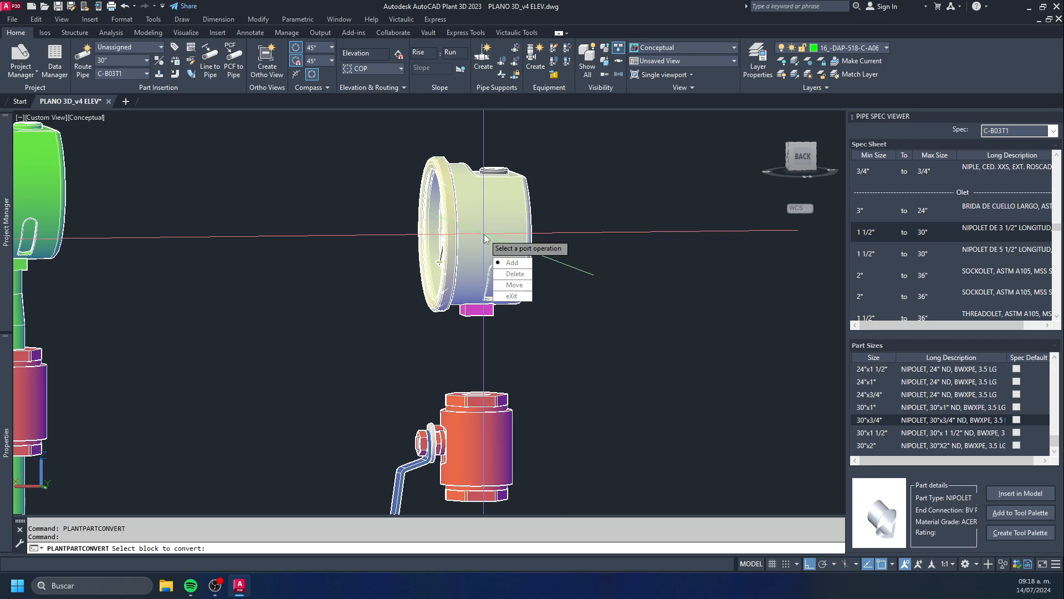
click(511, 264)
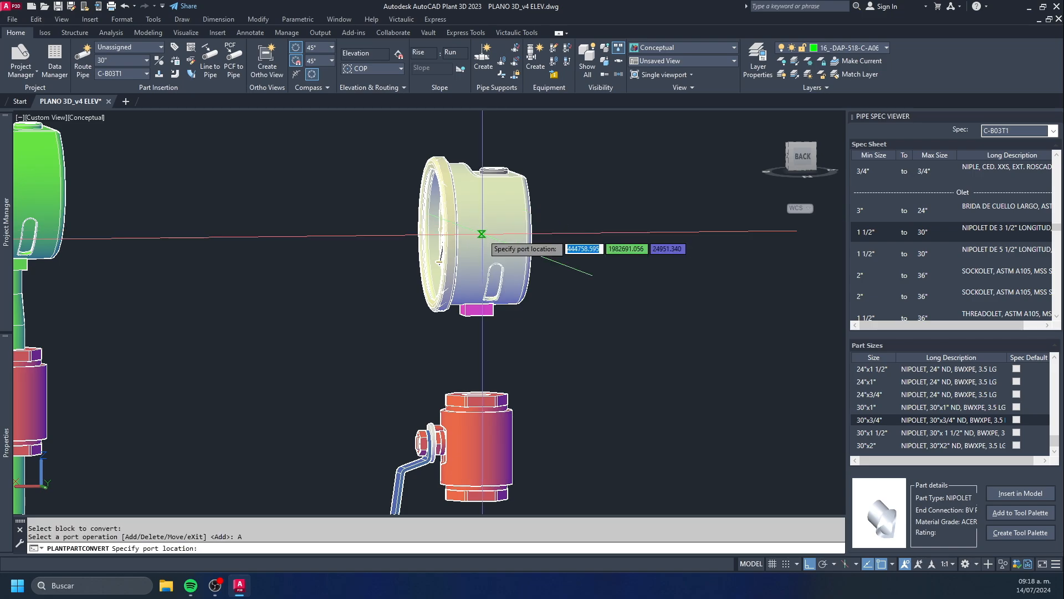
- Place the gauge's port at the center of its lower opening, directed downward, accept it and finish the conversion
scroll(460, 301, up, 5)
shift+middle_drag(461, 301, 488, 275)
scroll(444, 292, up, 4)
scroll(443, 292, up, 6)
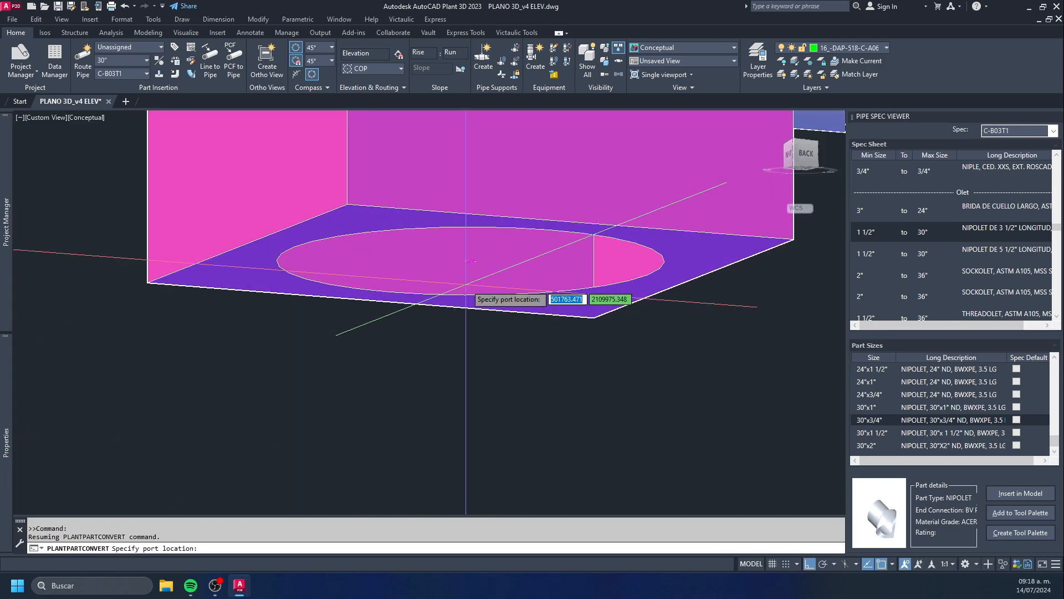
text(CEN)
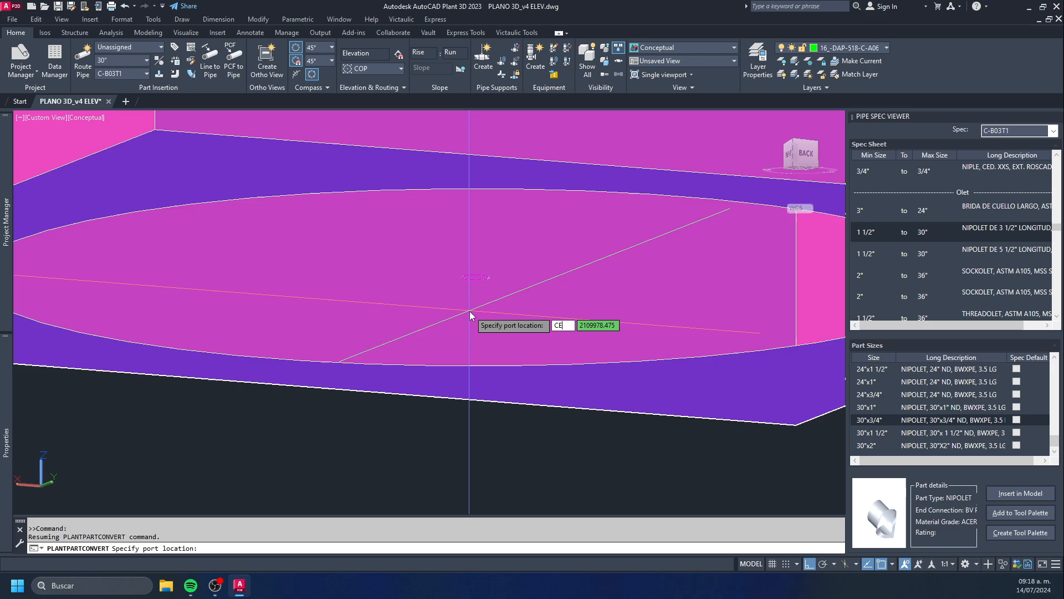
key(Return)
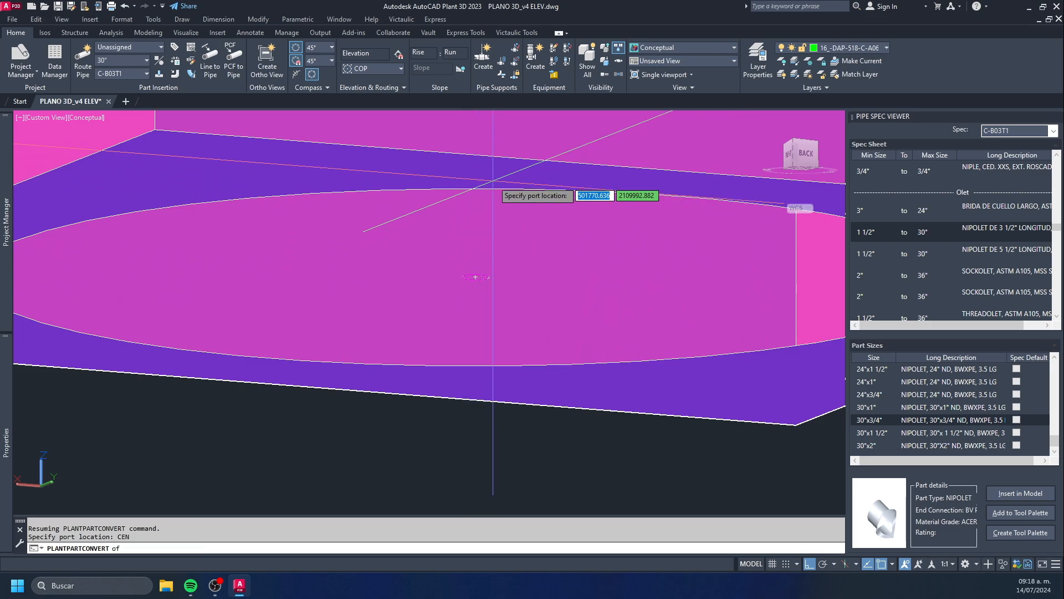
click(494, 194)
scroll(488, 264, down, 3)
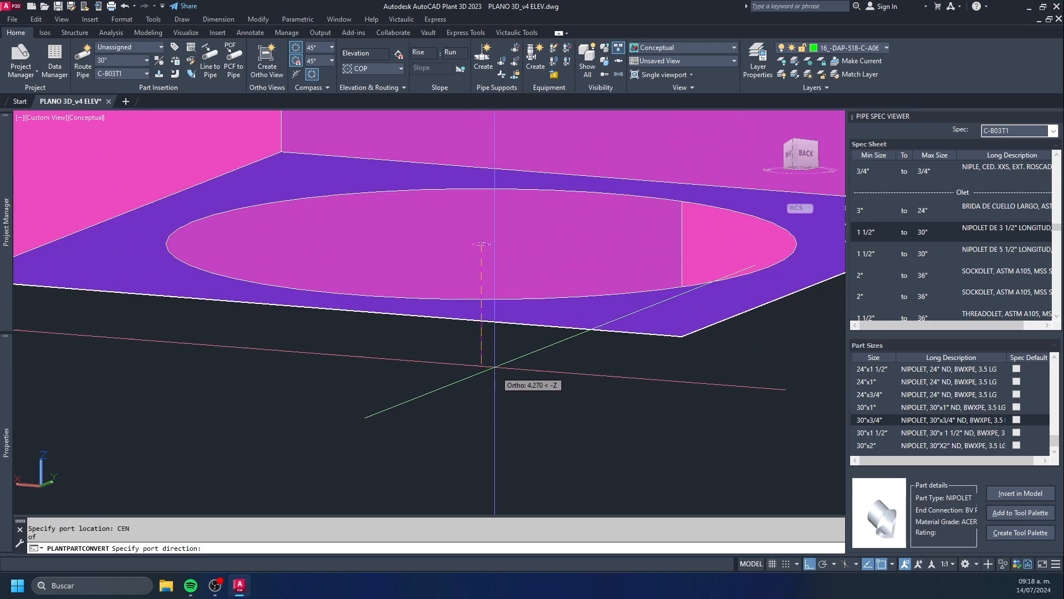
click(504, 412)
text(A)
key(Return)
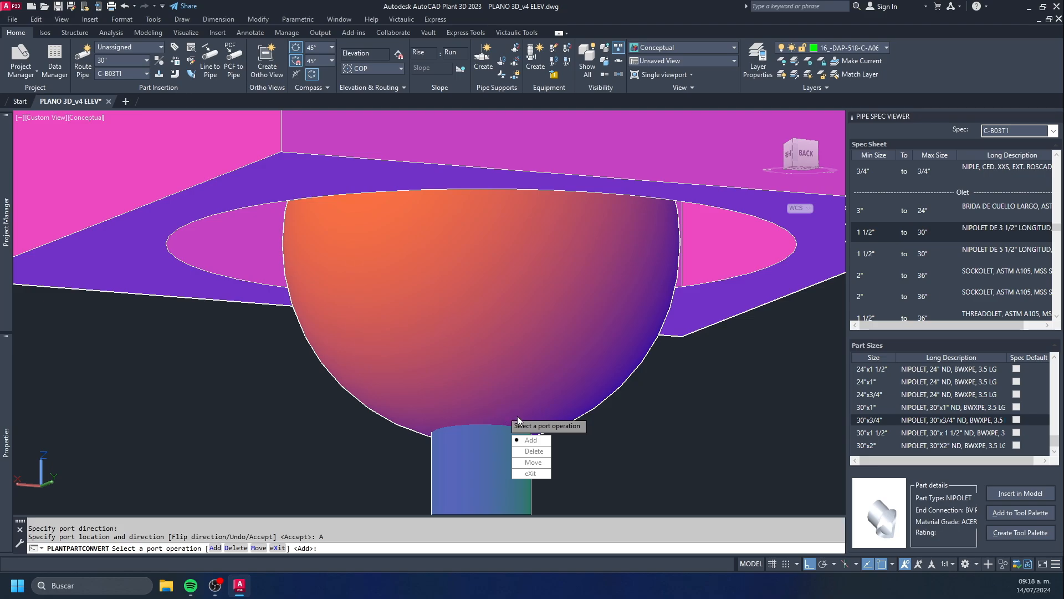
click(539, 473)
- Start a custom part of type Valve and assign the ball valve block from the model as its graphics
scroll(476, 306, down, 10)
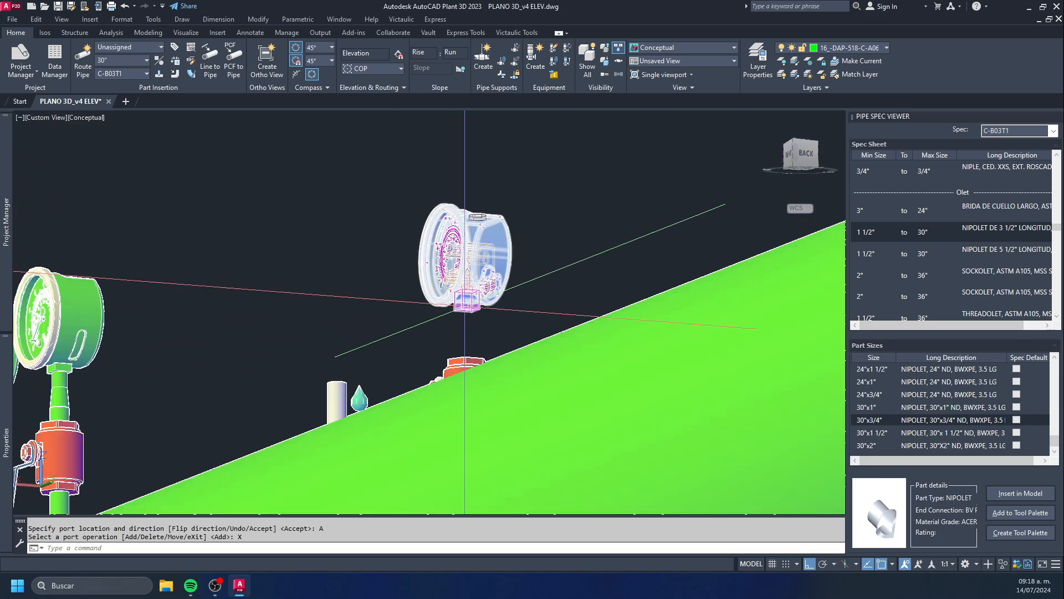
shift+middle_drag(475, 307, 501, 334)
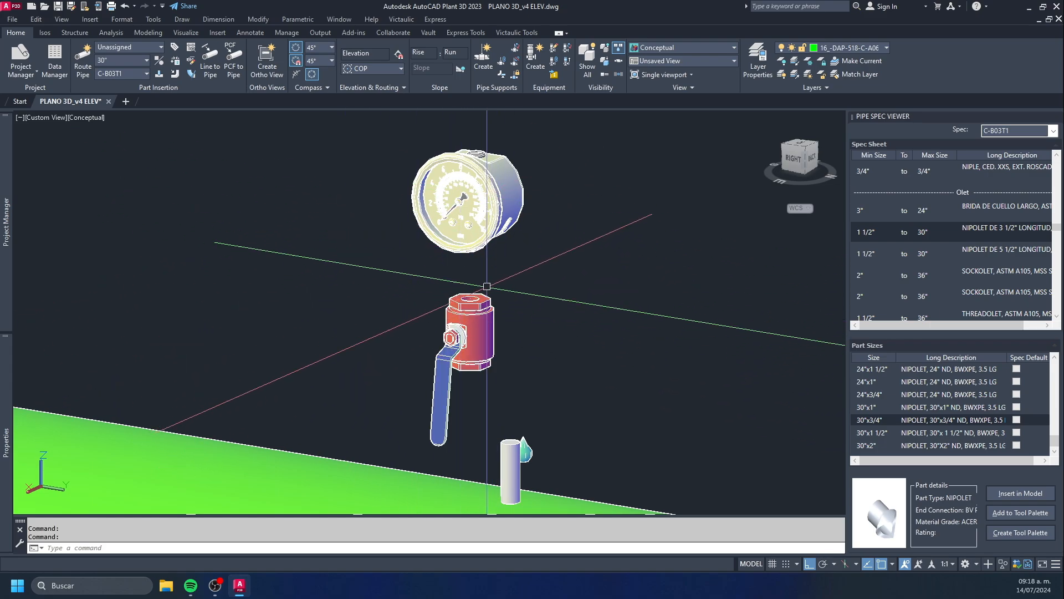
middle_drag(480, 275, 423, 256)
key(Escape)
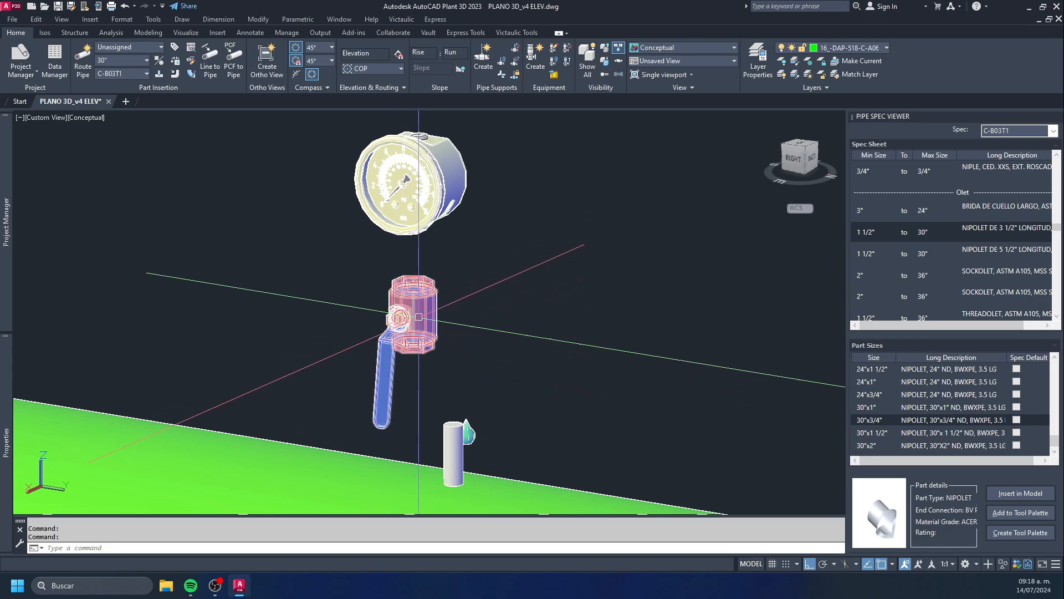
middle_drag(363, 282, 451, 282)
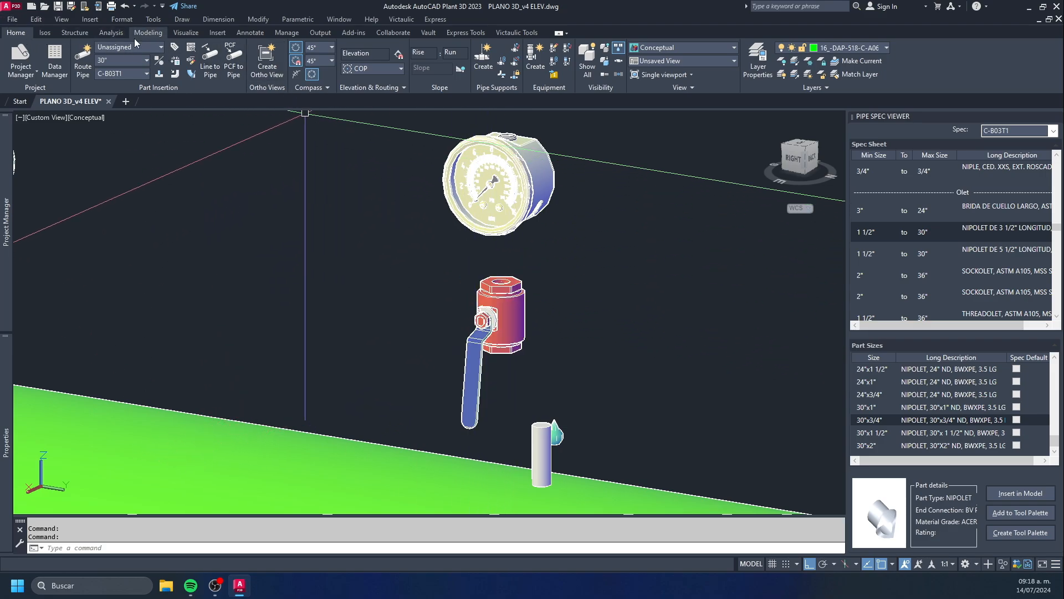
click(190, 66)
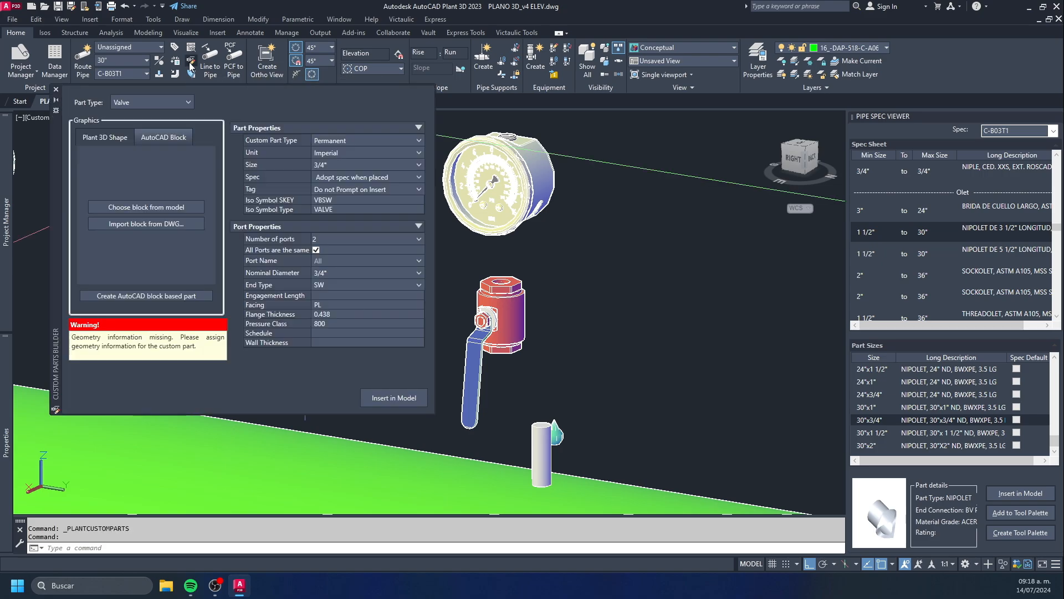
click(174, 102)
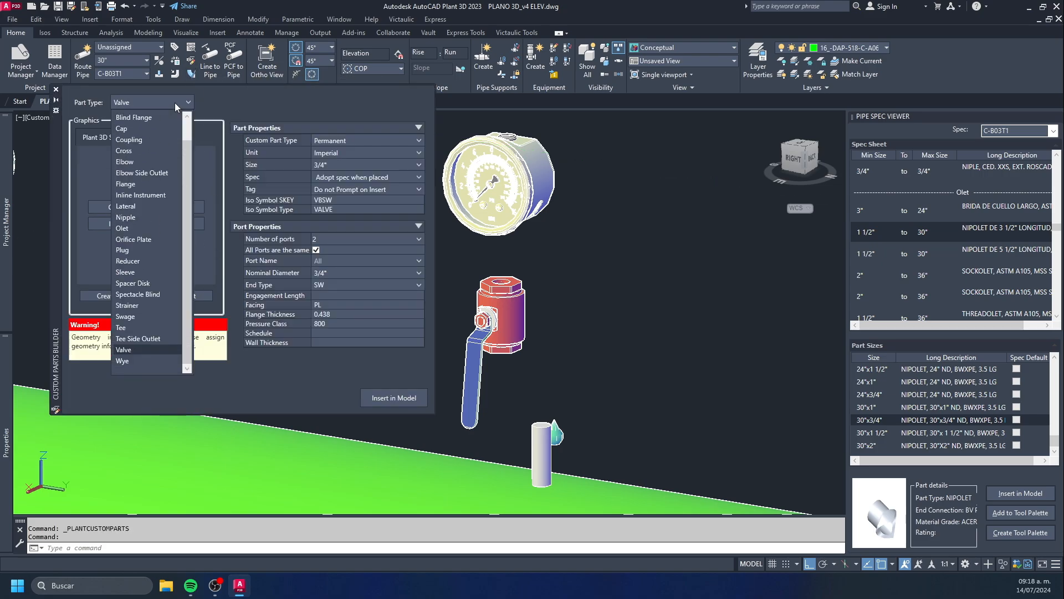
click(147, 349)
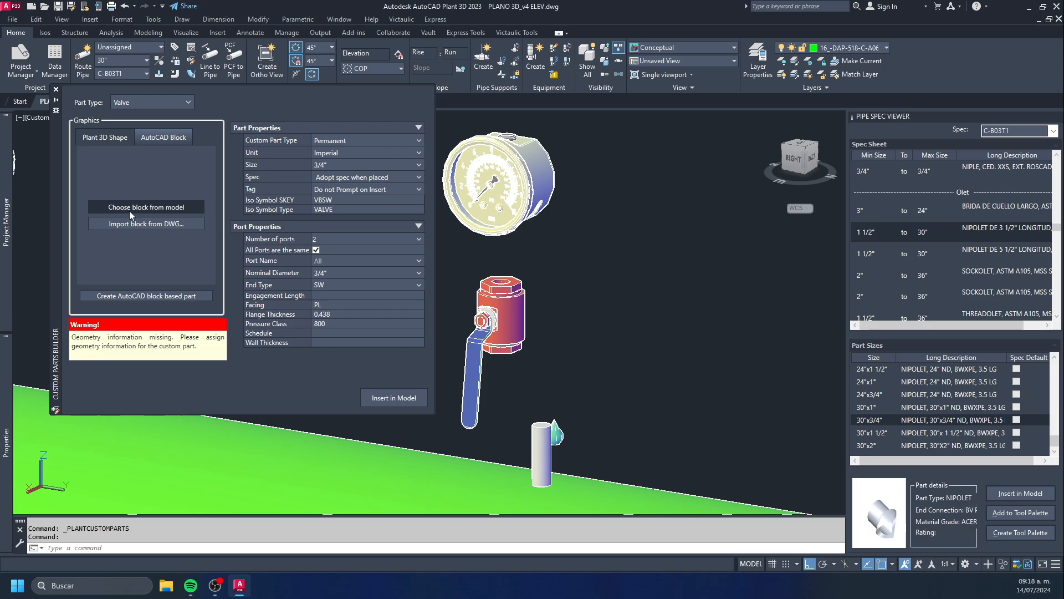
click(152, 208)
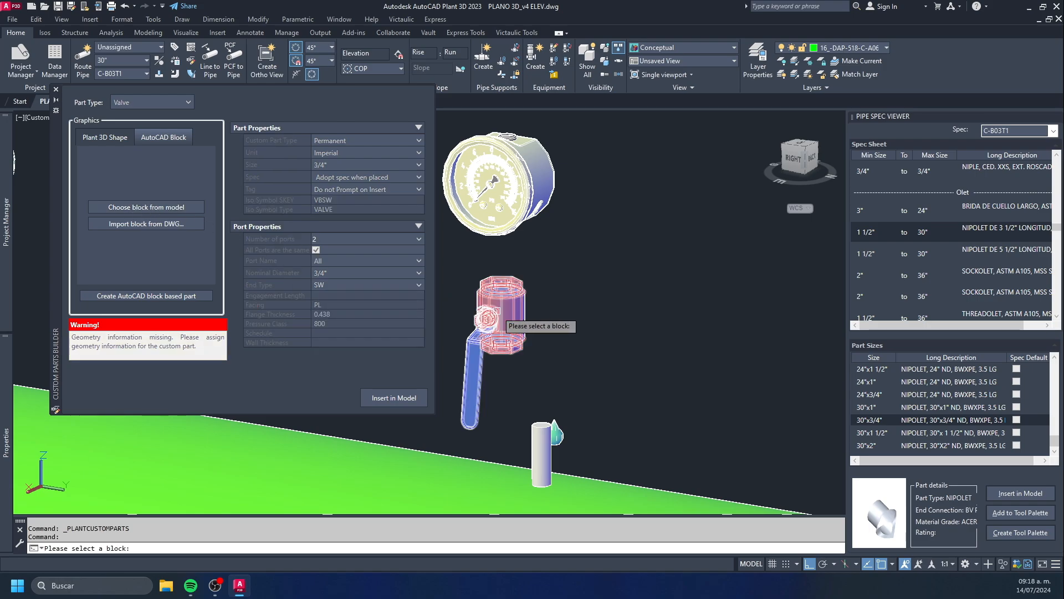
click(498, 310)
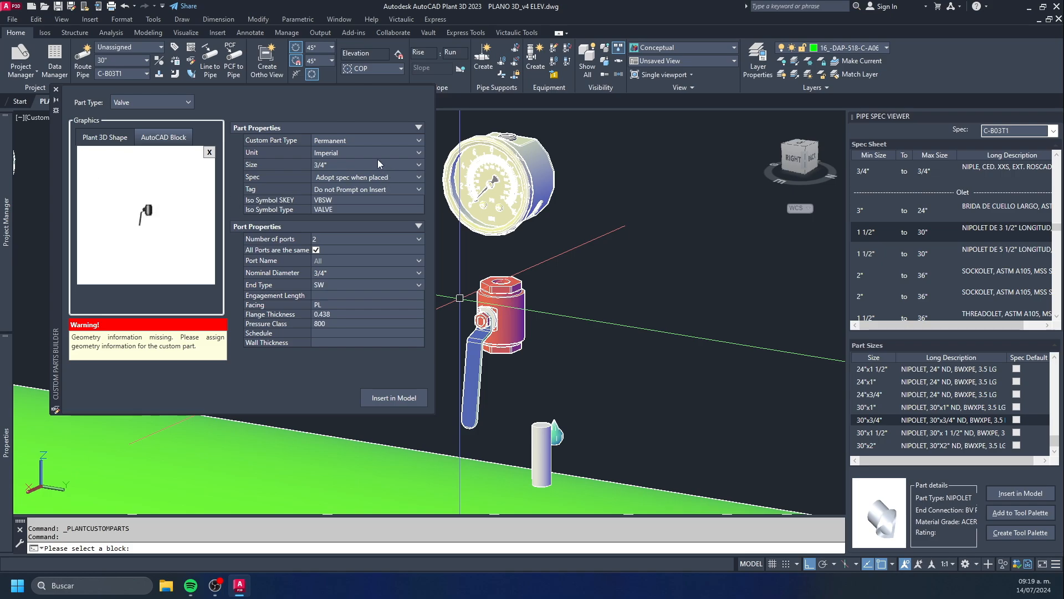
- Set the custom valve's unit to Imperial and its size to 3/4"
click(377, 154)
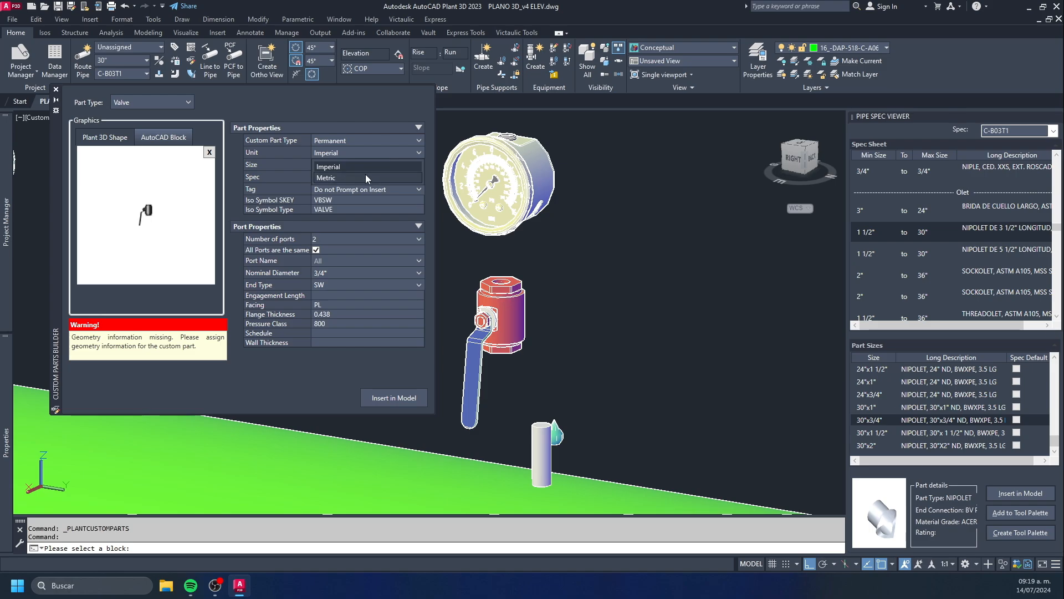
click(366, 178)
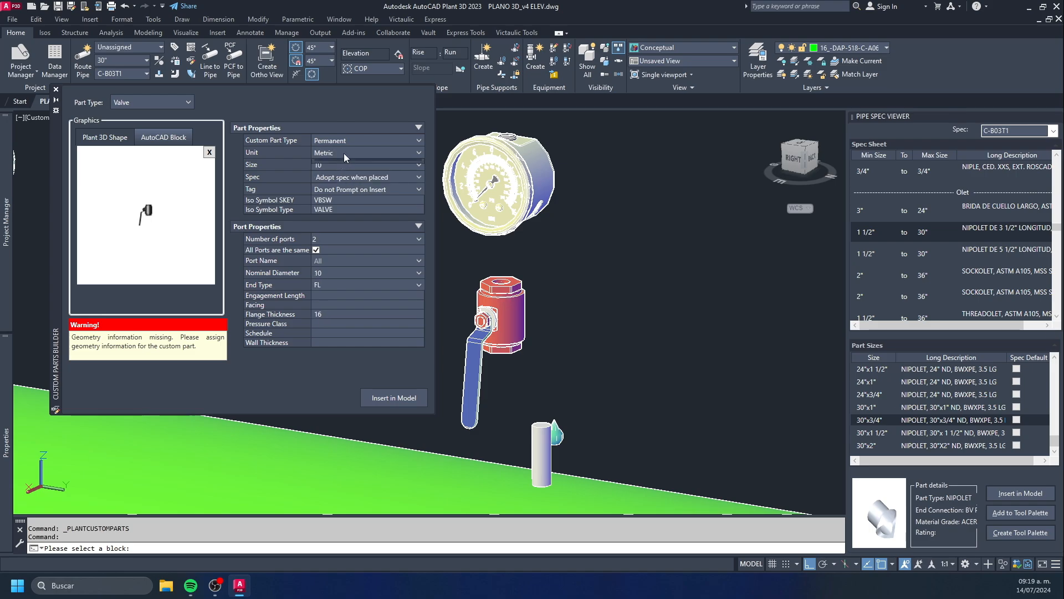
click(344, 153)
click(344, 166)
click(349, 164)
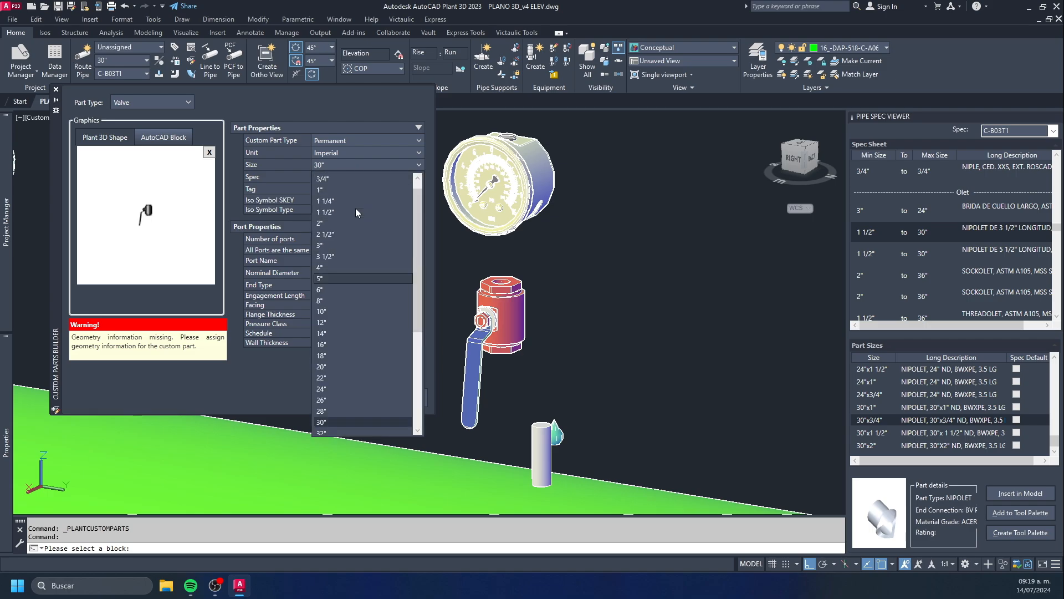
click(332, 179)
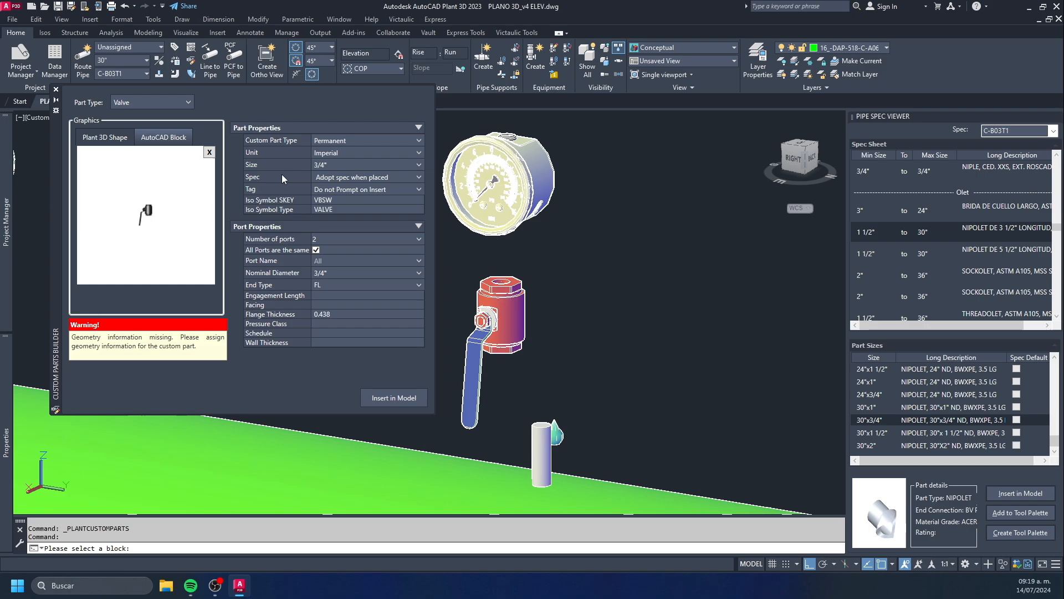
- Set the custom valve's spec to Adopt spec when placed and its tag to Do not Prompt on Insert
click(354, 176)
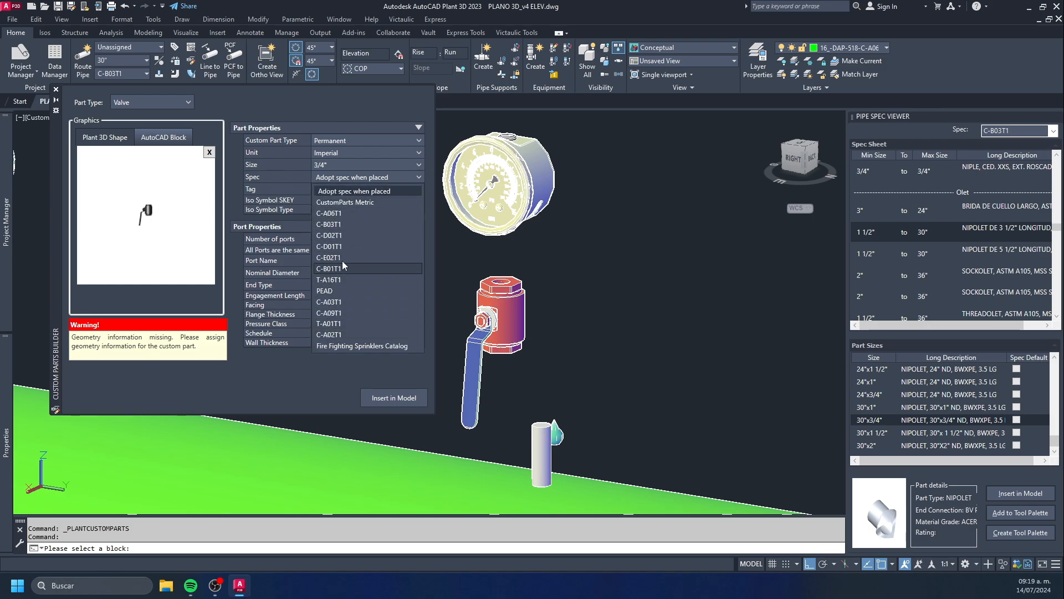
click(343, 192)
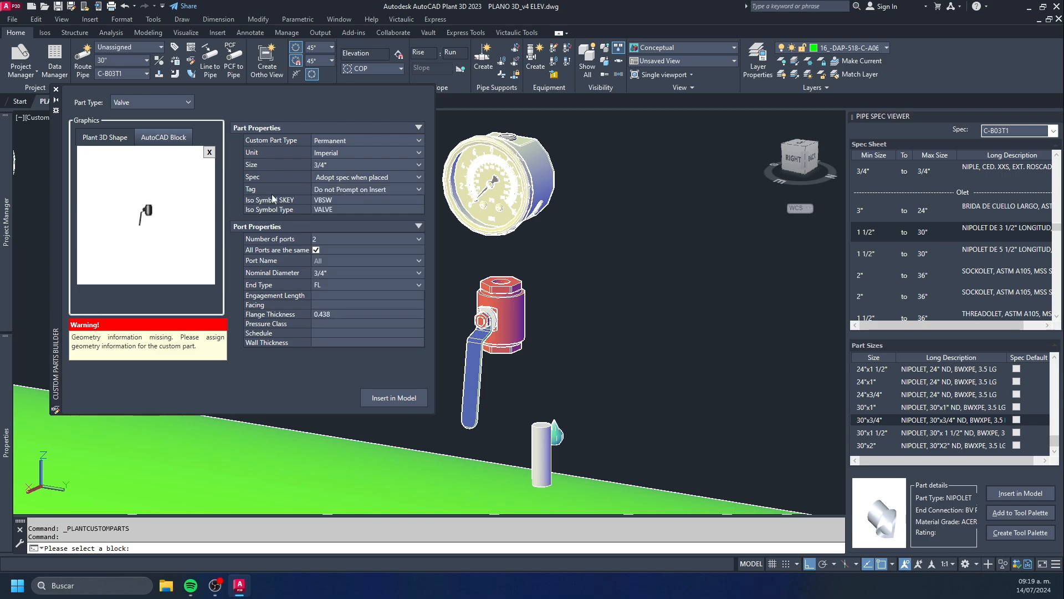
click(358, 190)
click(360, 208)
click(364, 189)
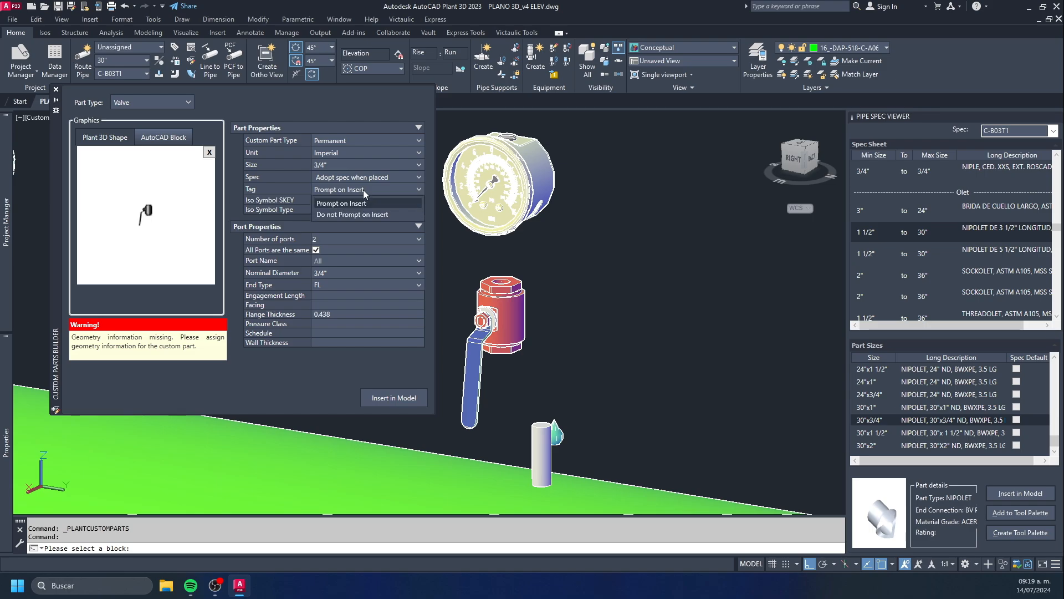
click(361, 213)
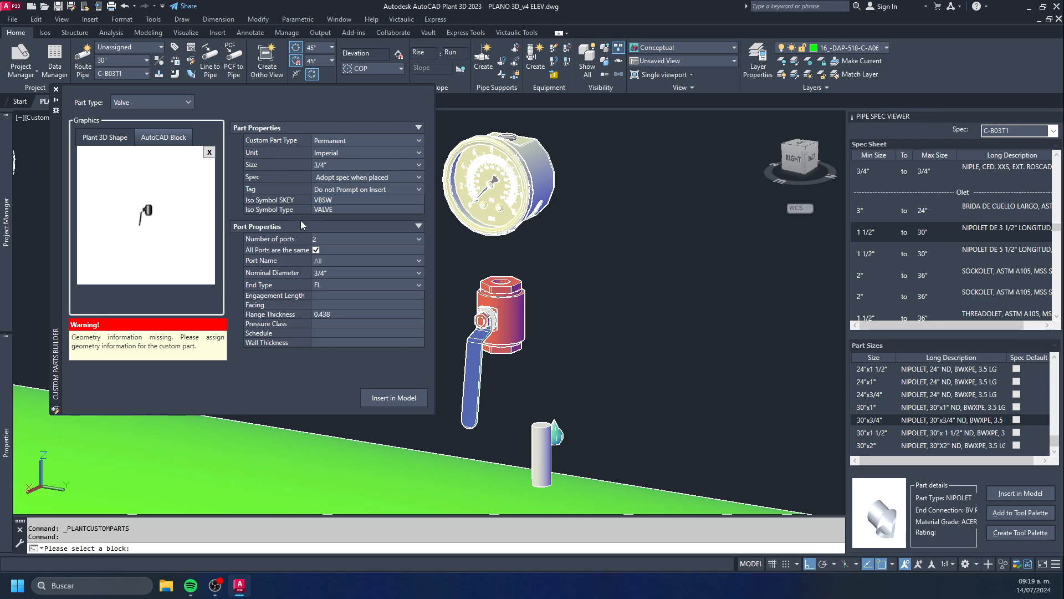
- Review the valve's iso symbol SKEY and type, along with the options for number of ports and nominal diameter
click(338, 209)
click(316, 200)
drag(336, 200, 323, 200)
click(331, 212)
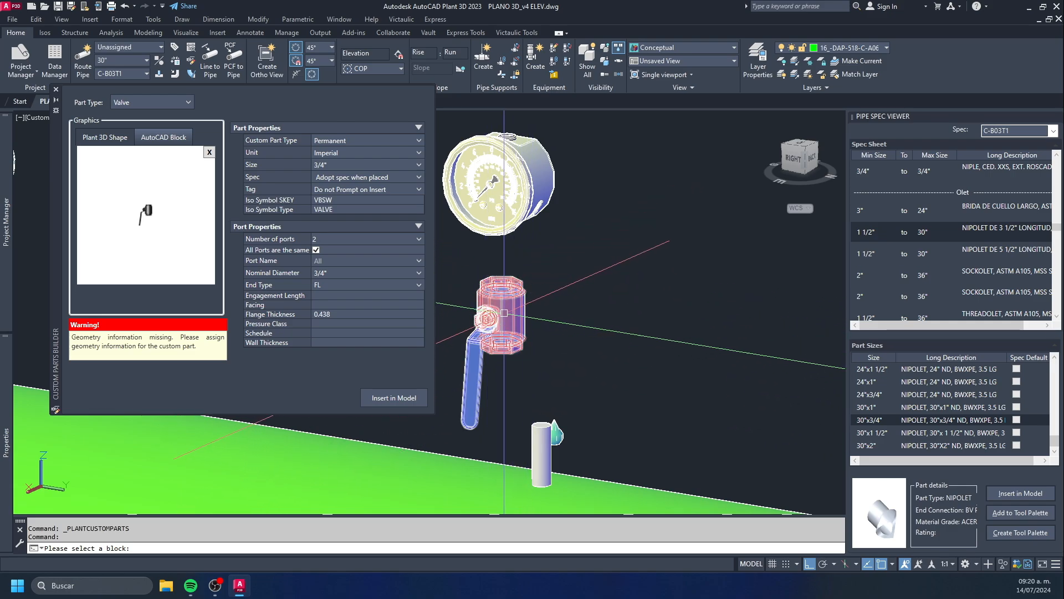
click(335, 237)
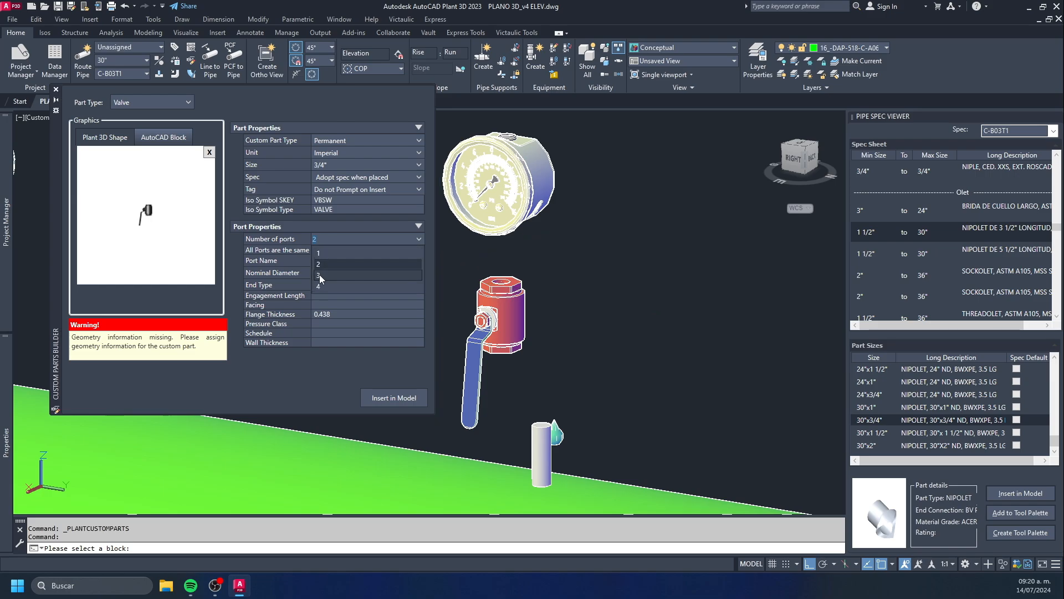
click(345, 232)
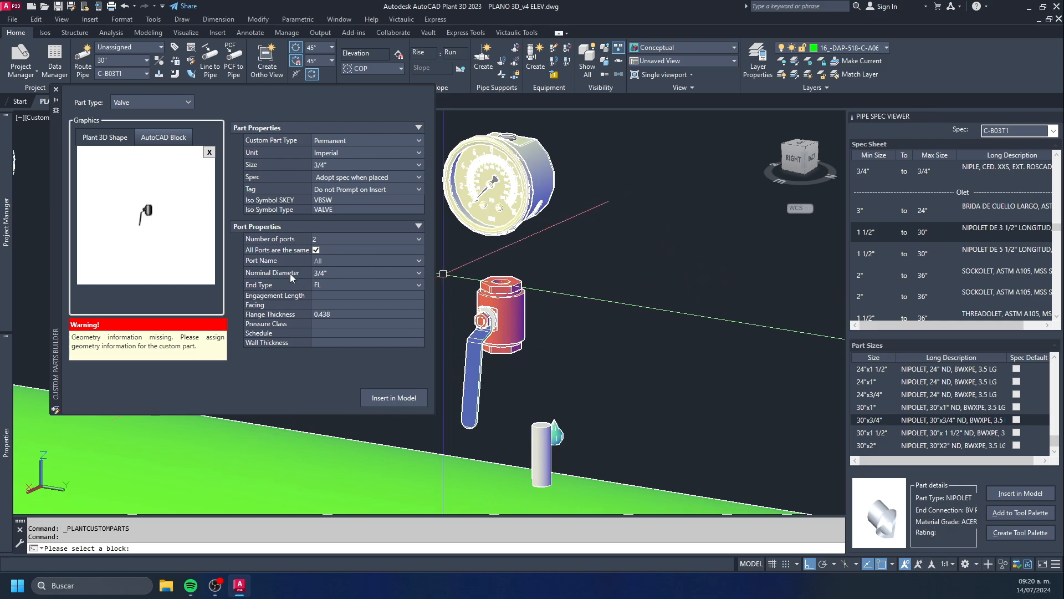
click(330, 284)
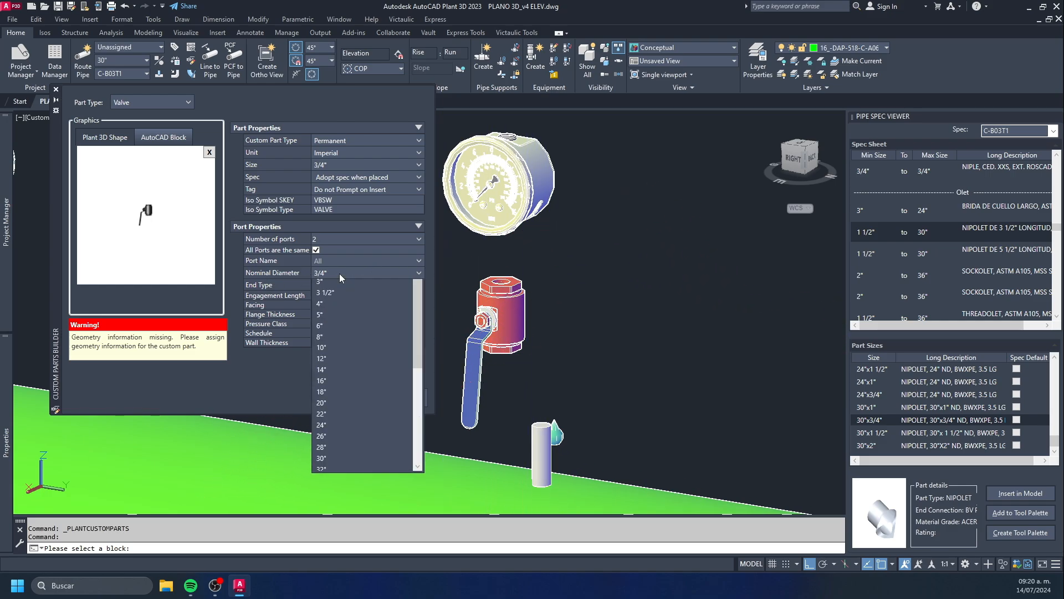
click(338, 273)
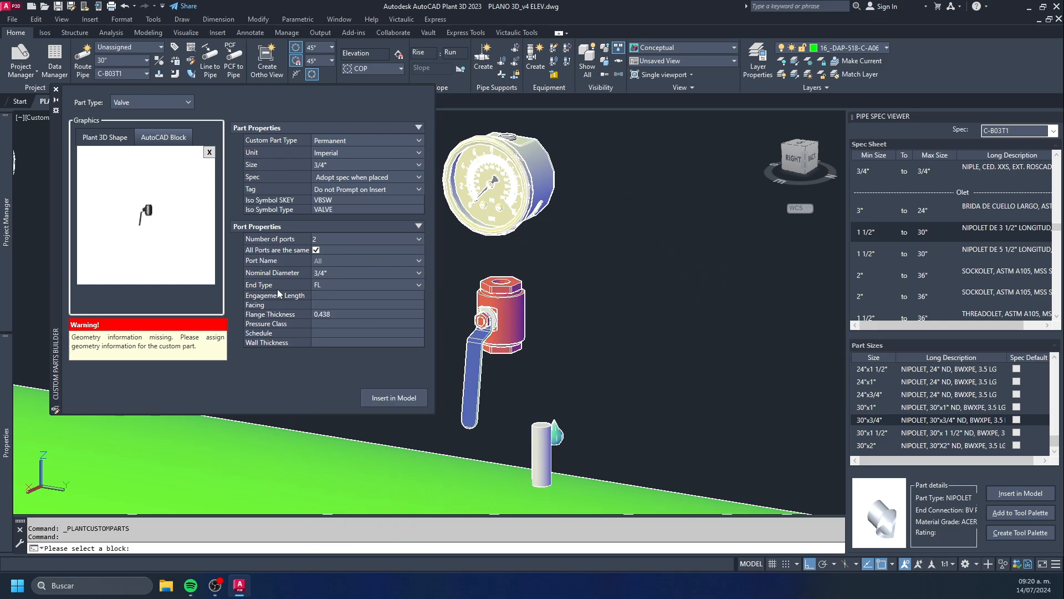
- Set the custom valve's port end type to SW, facing to PL and pressure class to 600
click(336, 284)
scroll(348, 359, up, 2)
click(366, 314)
click(321, 304)
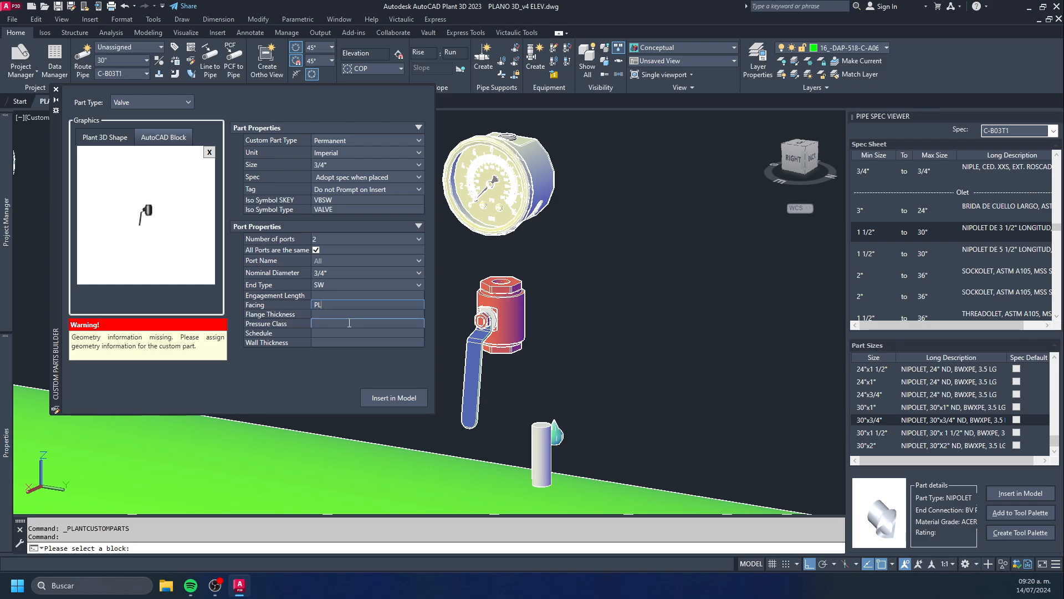
click(318, 324)
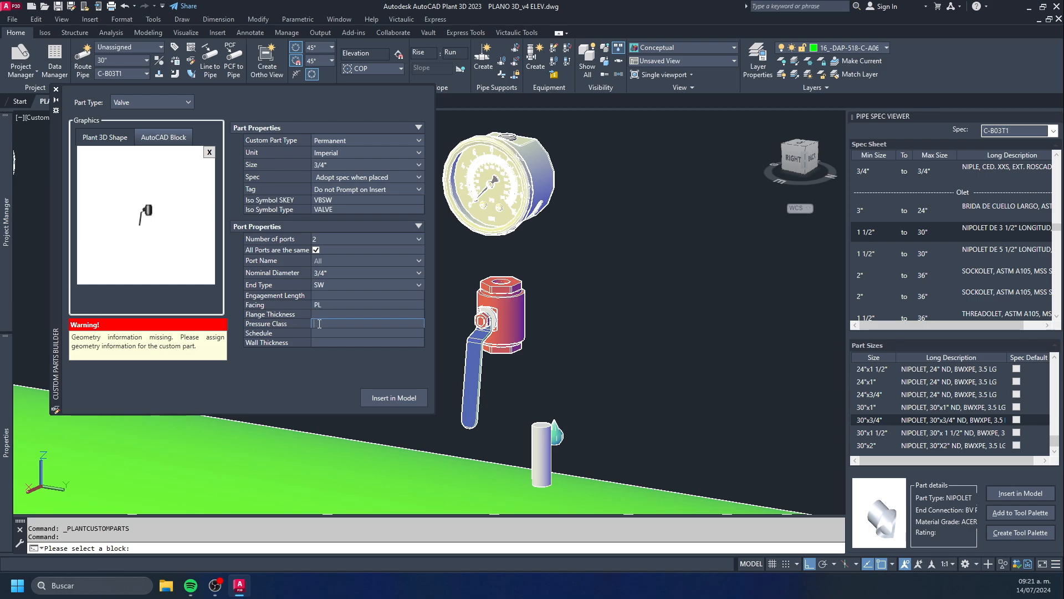
- Insert the custom valve in the model beside the original ball valve block, keeping the default rotation of 0
click(394, 398)
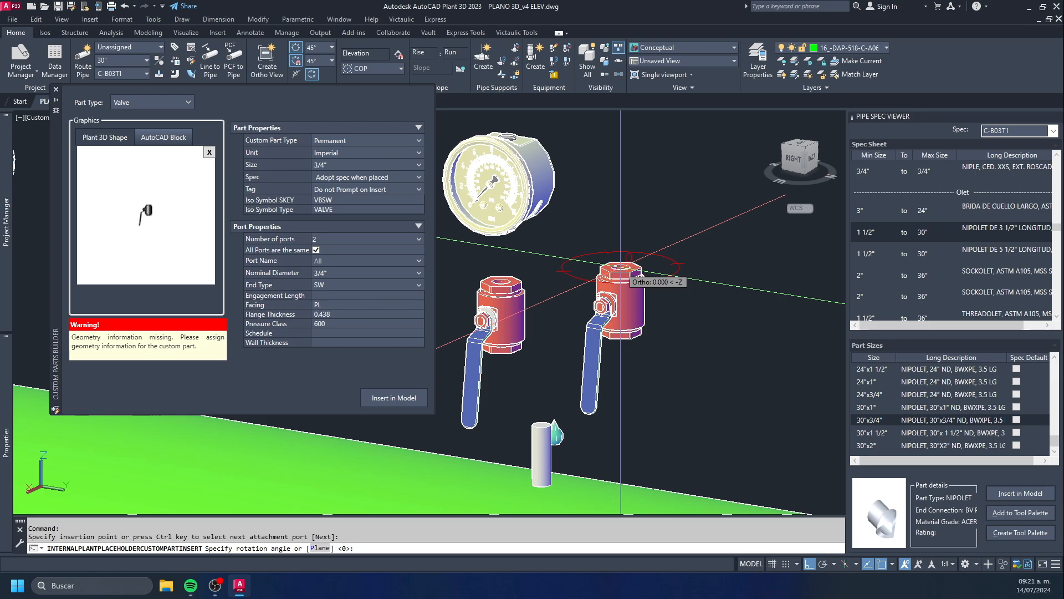
click(621, 274)
key(Return)
key(Escape)
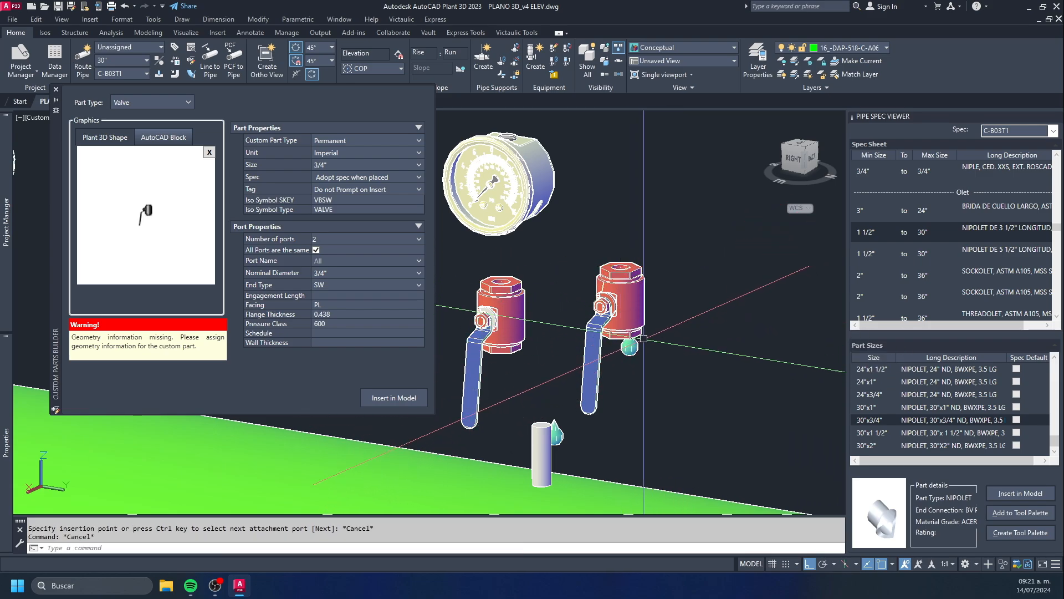
- Move the custom valve by its lower port onto the open upper end of the nipolet on the pipe
click(636, 307)
scroll(600, 366, up, 6)
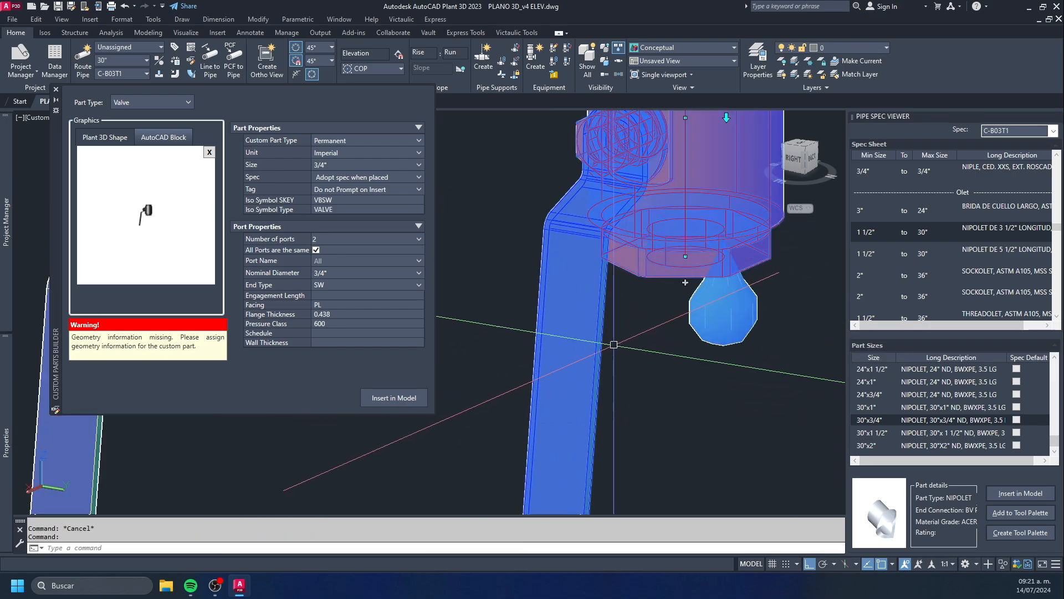
click(687, 248)
scroll(687, 240, down, 6)
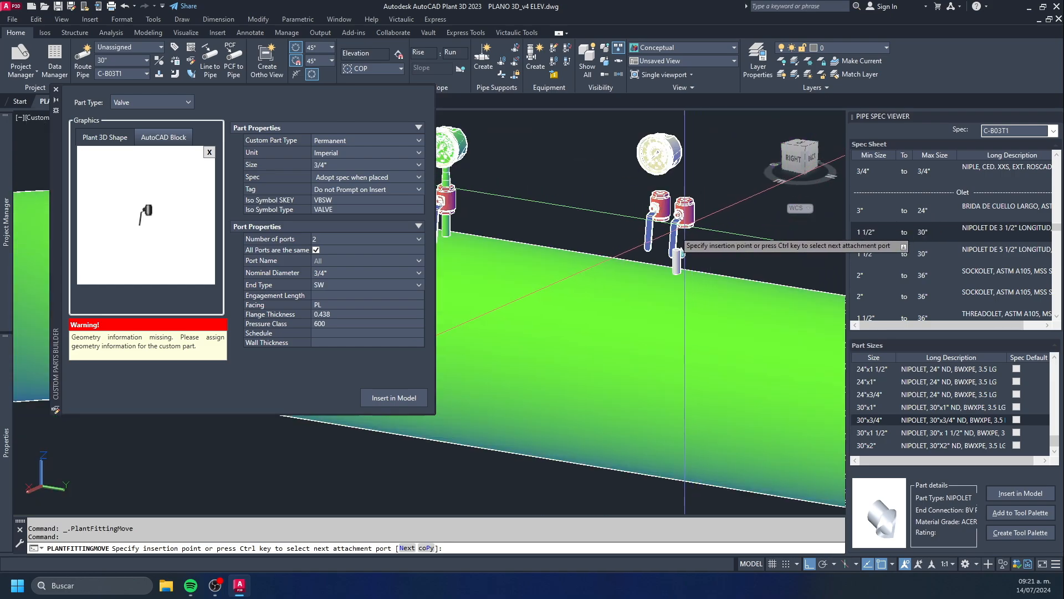
scroll(690, 266, up, 4)
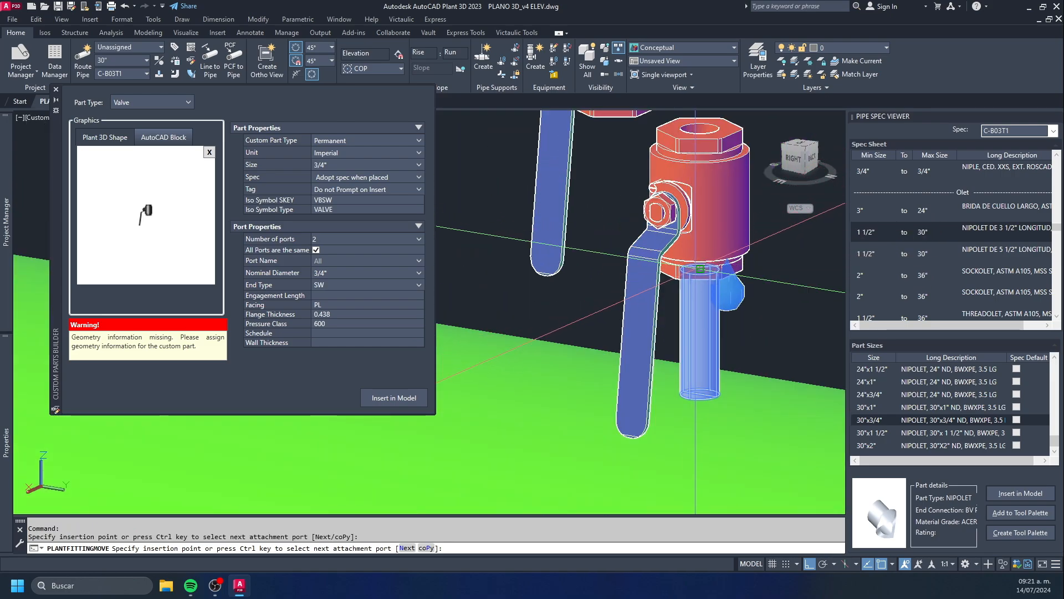
key(Escape)
scroll(582, 238, down, 4)
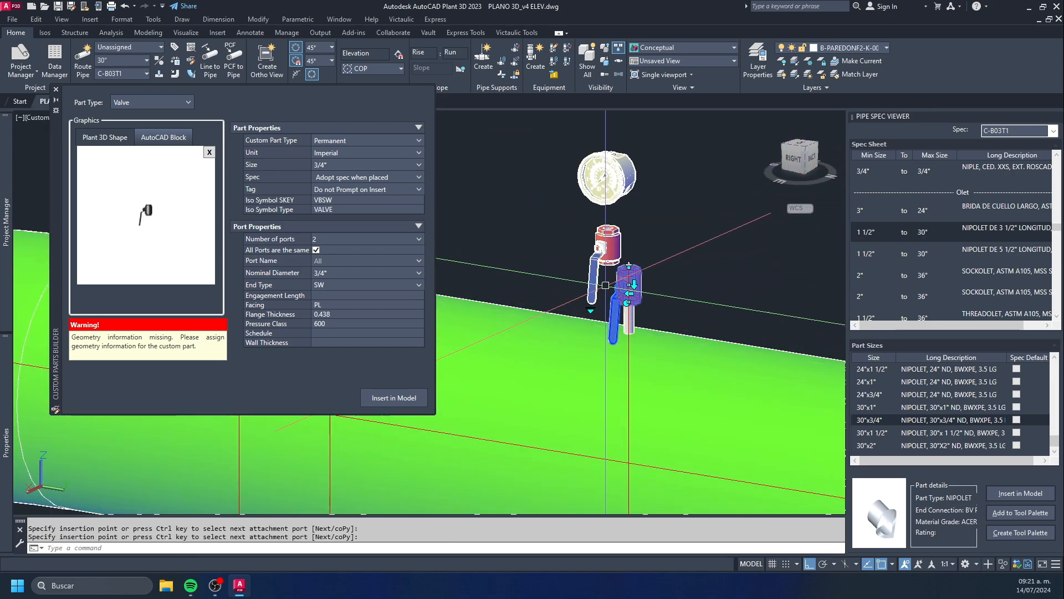
- Delete the original ball valve block above the pipe and close the Custom Parts Builder
click(608, 244)
scroll(609, 244, up, 3)
key(Delete)
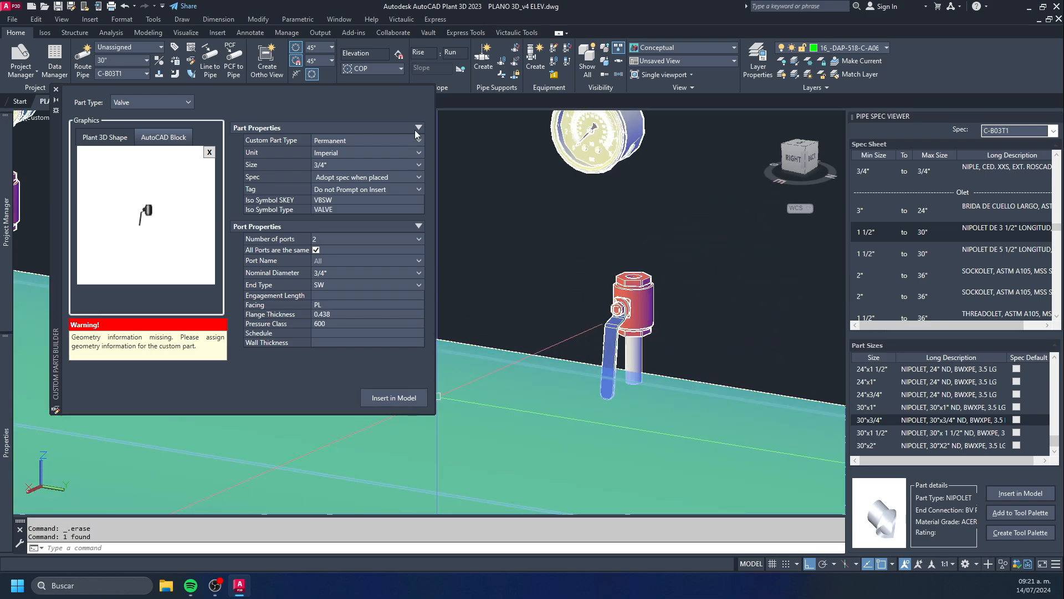
click(56, 88)
scroll(637, 344, up, 4)
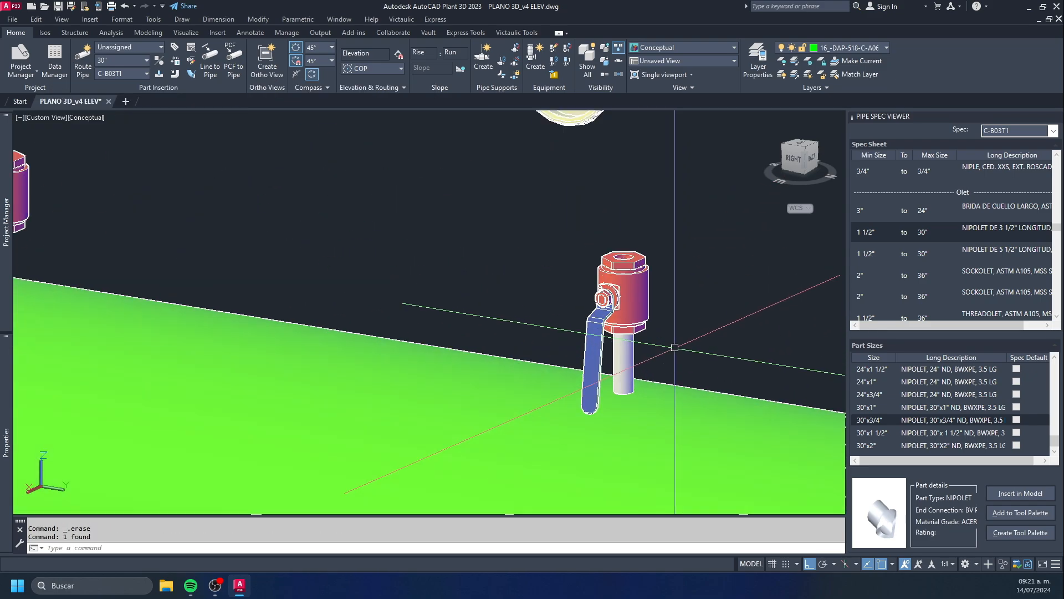
- Examine the custom valve's ports and connection to the nipolet, and compare it with the finished gauge assemblies on the pipe
click(578, 275)
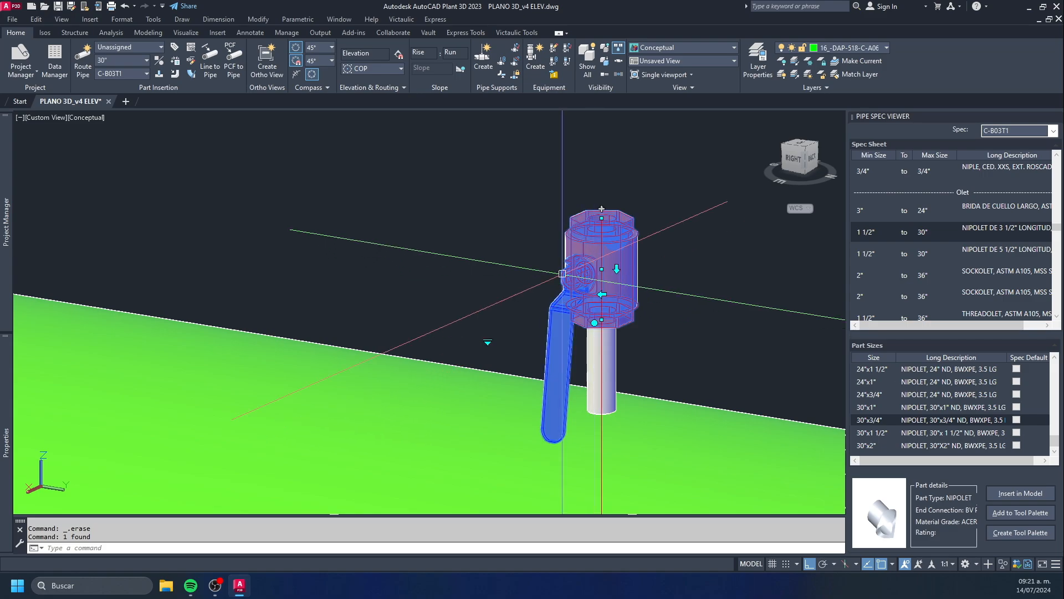
scroll(514, 244, down, 8)
scroll(528, 263, up, 6)
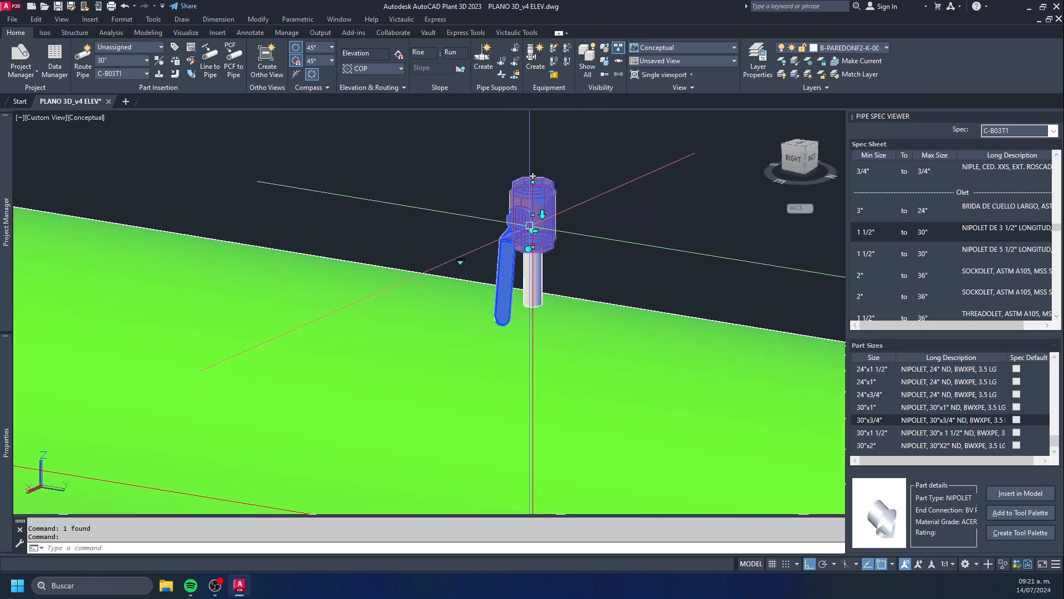
scroll(532, 332, down, 3)
key(Escape)
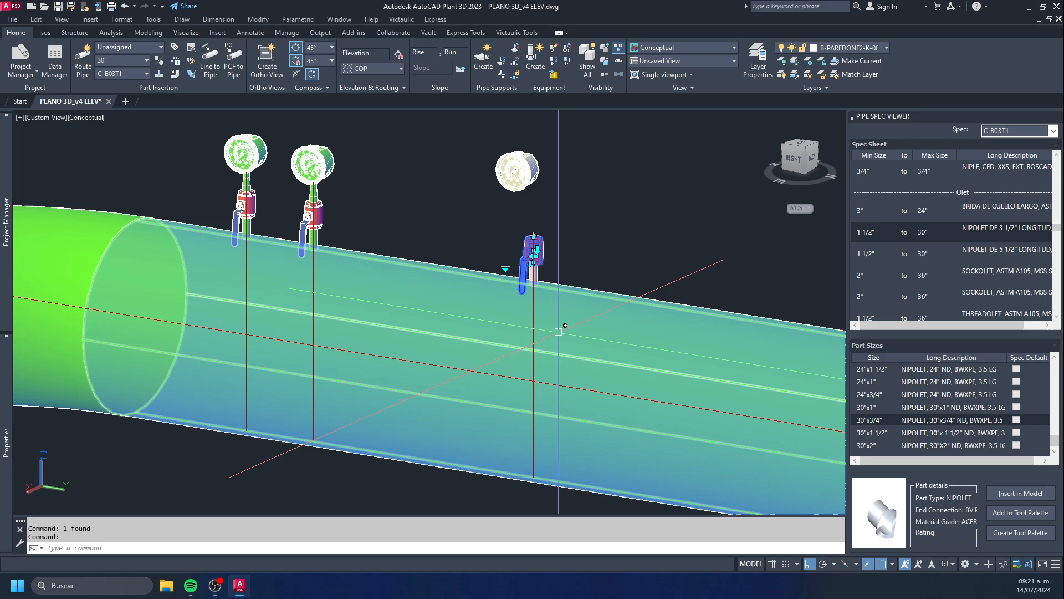
scroll(554, 257, up, 7)
scroll(512, 262, down, 5)
middle_drag(493, 168, 574, 279)
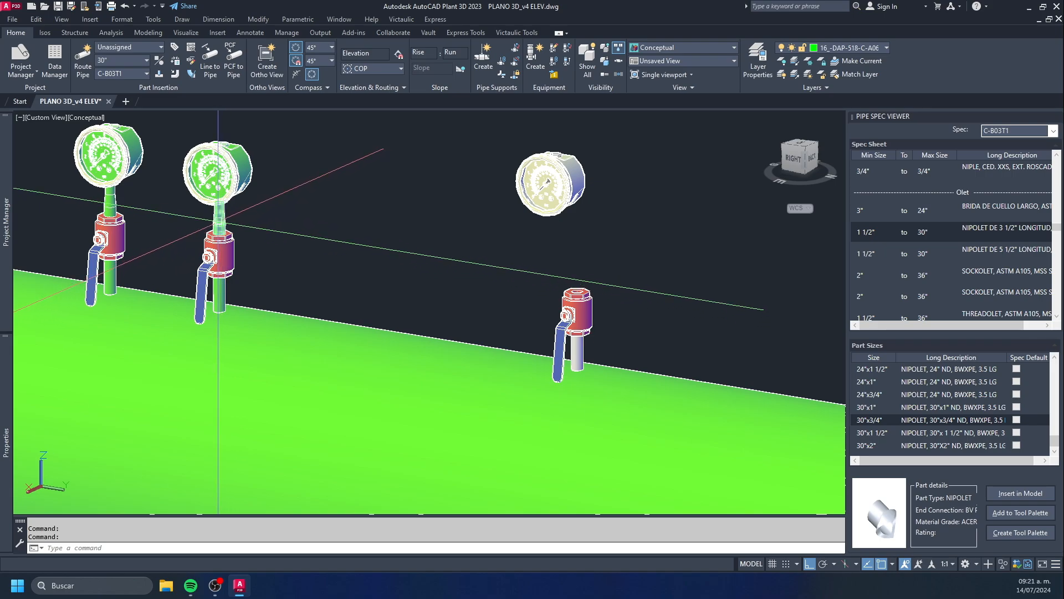
key(Escape)
key(Escape)
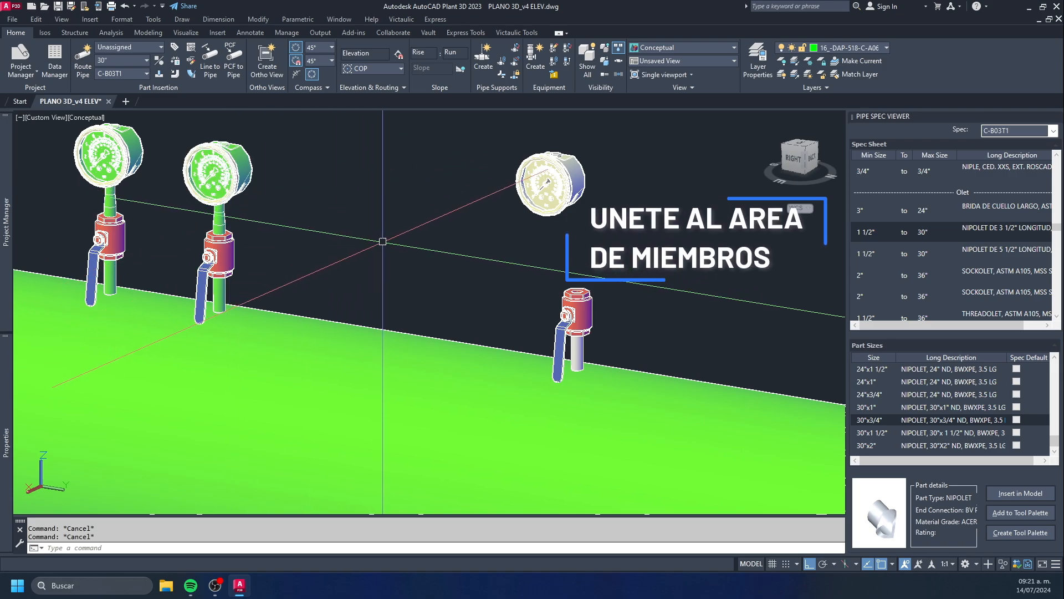
middle_drag(383, 241, 313, 230)
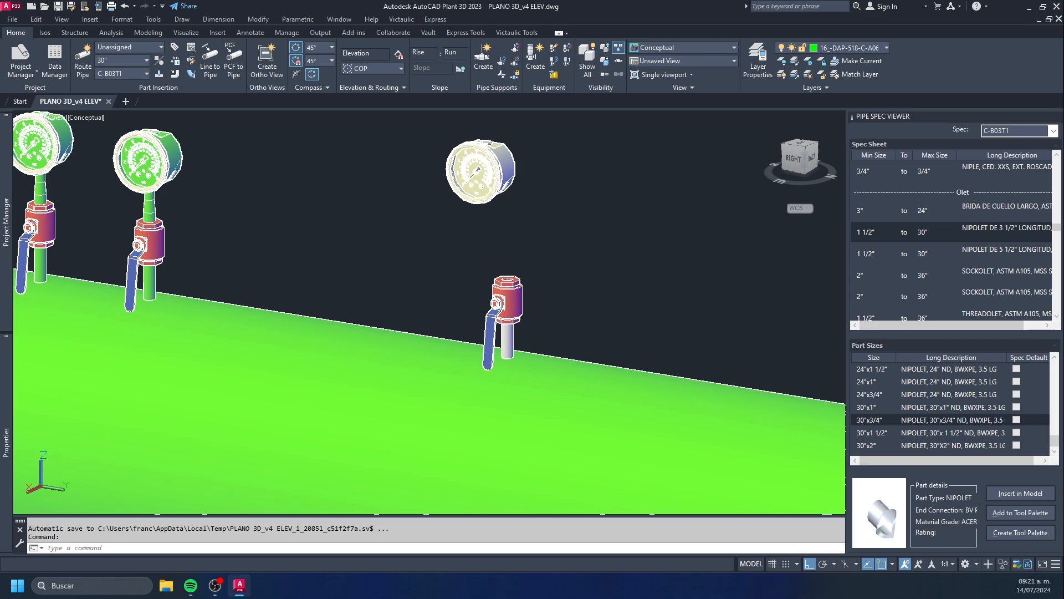
middle_drag(291, 236, 411, 278)
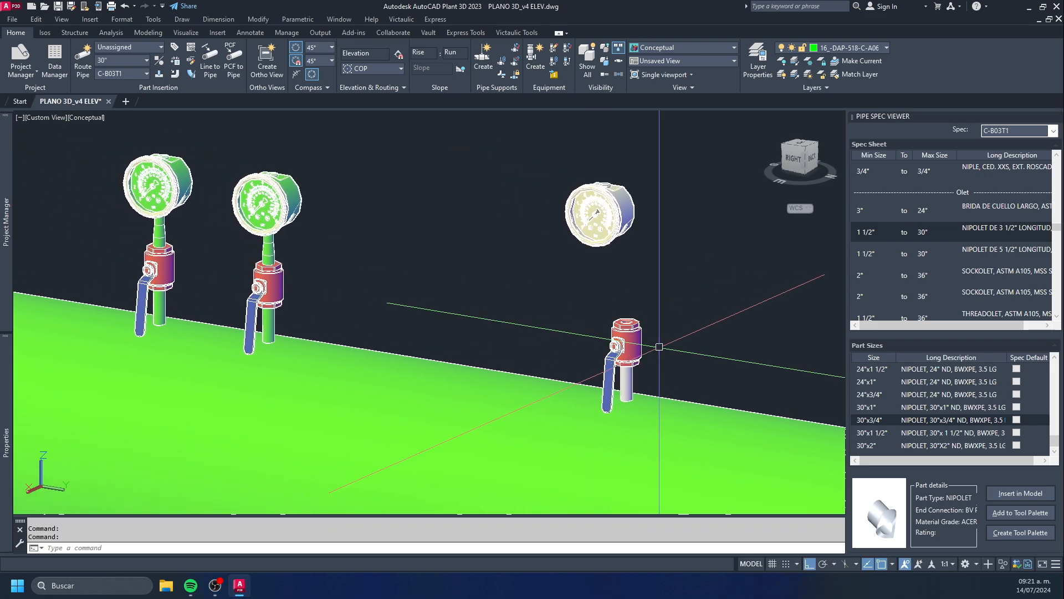
scroll(654, 335, up, 5)
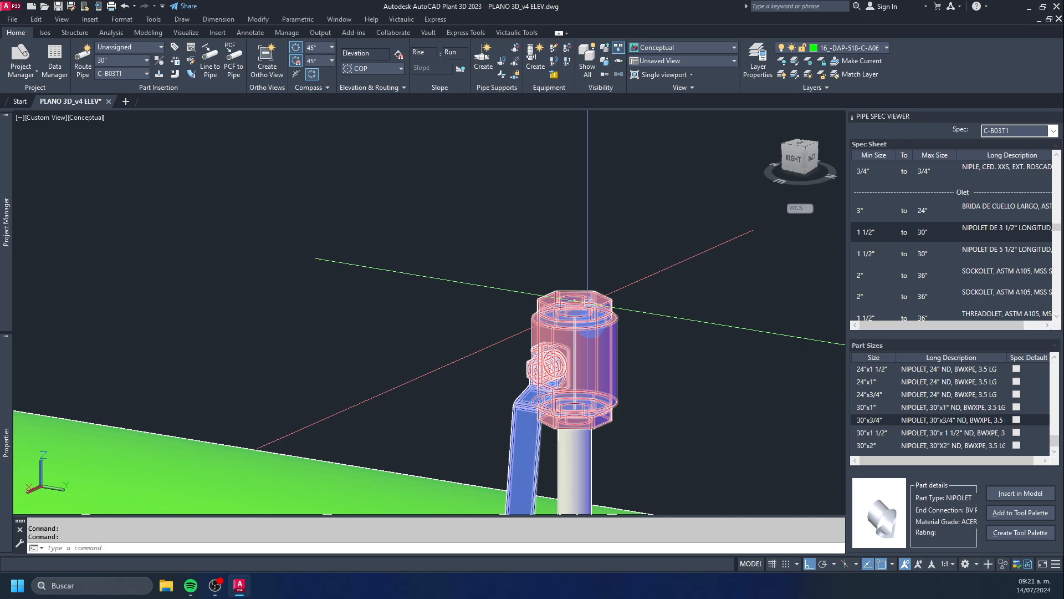
scroll(571, 182, down, 5)
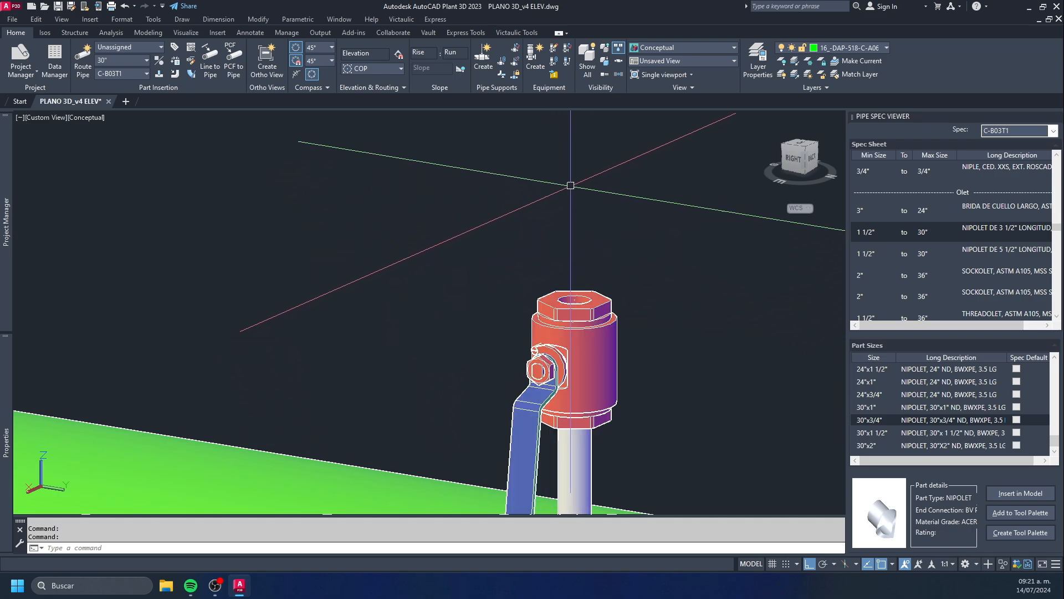
key(Escape)
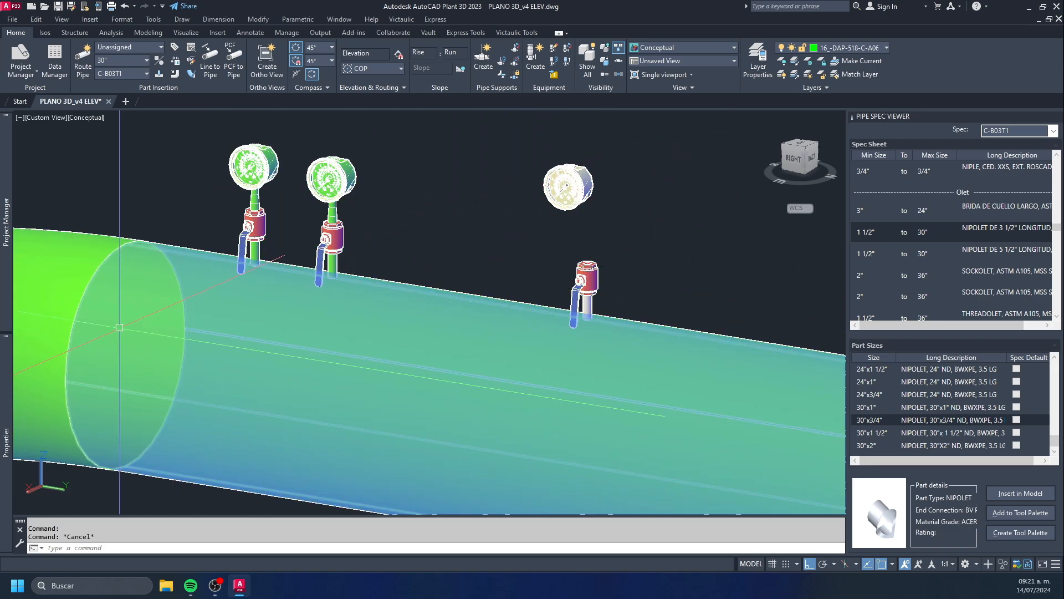
- Open the project's C-B03T1 pipe spec for editing in the Spec Editor
mouse_move(5, 392)
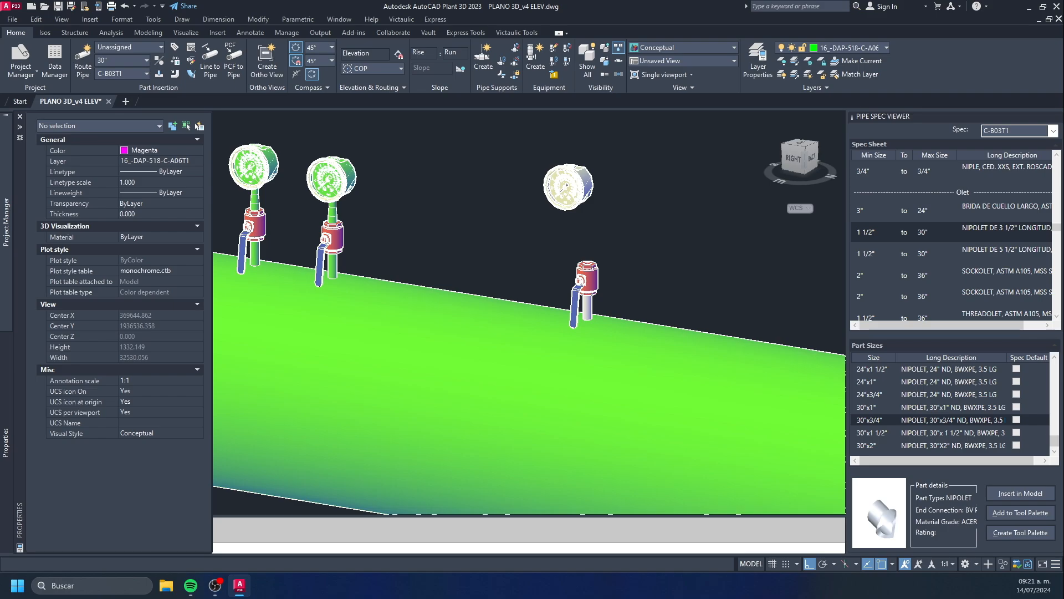
mouse_move(15, 255)
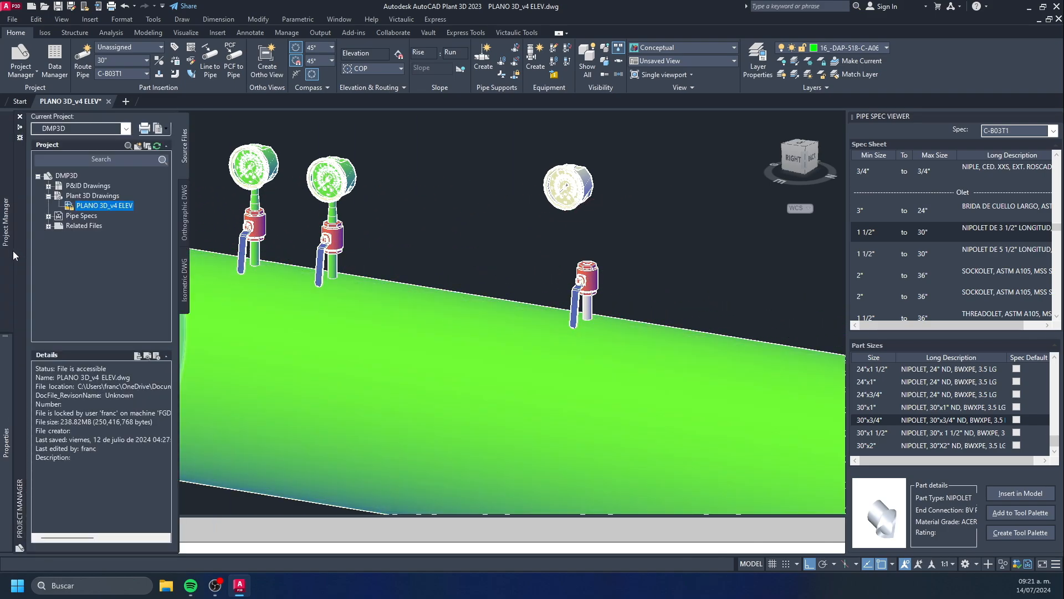
click(48, 216)
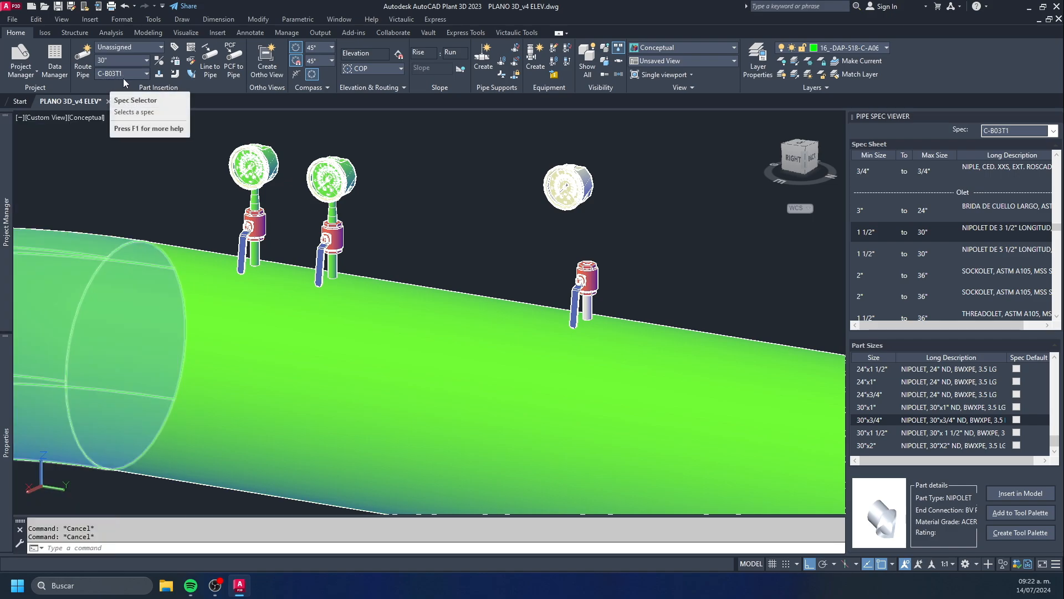
mouse_move(6, 228)
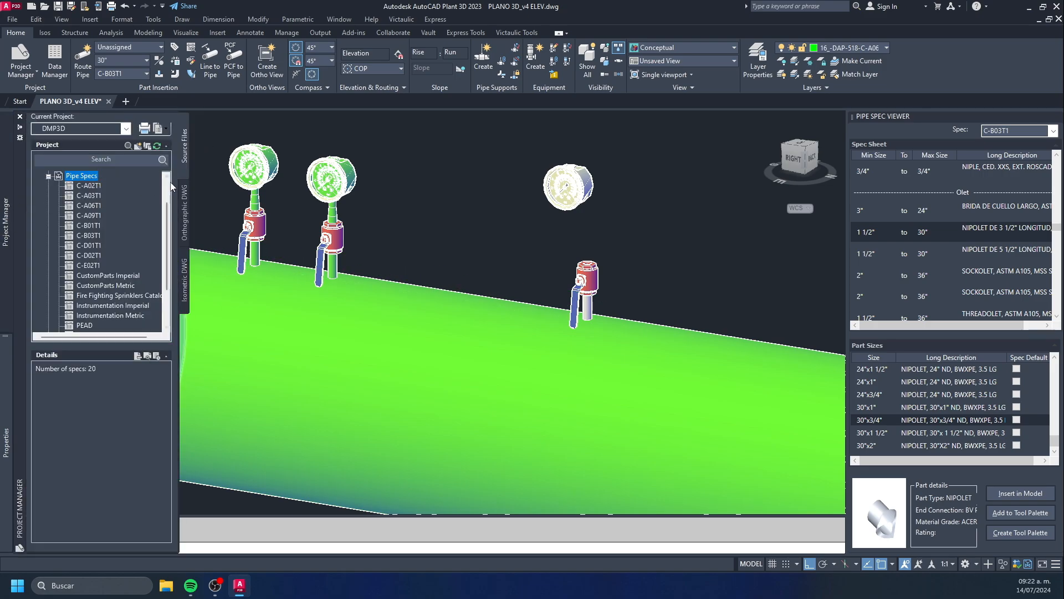
click(96, 235)
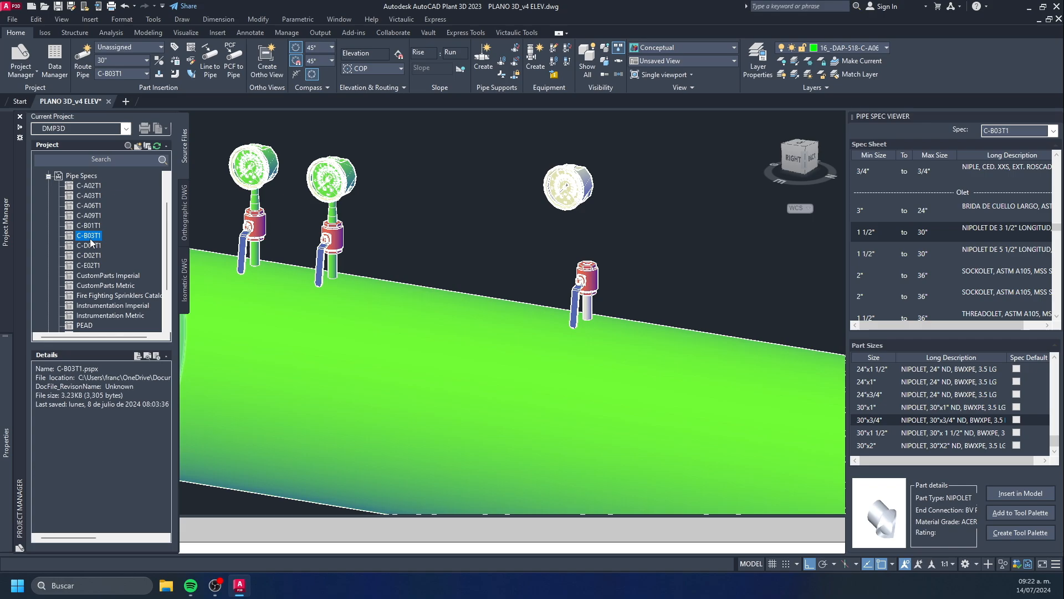
right_click(94, 239)
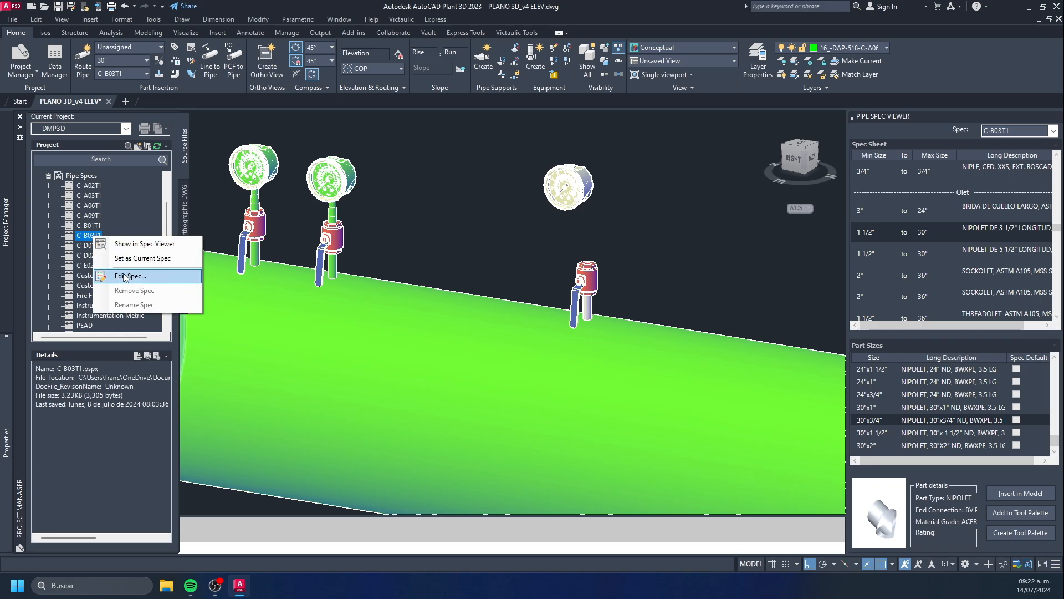
click(143, 282)
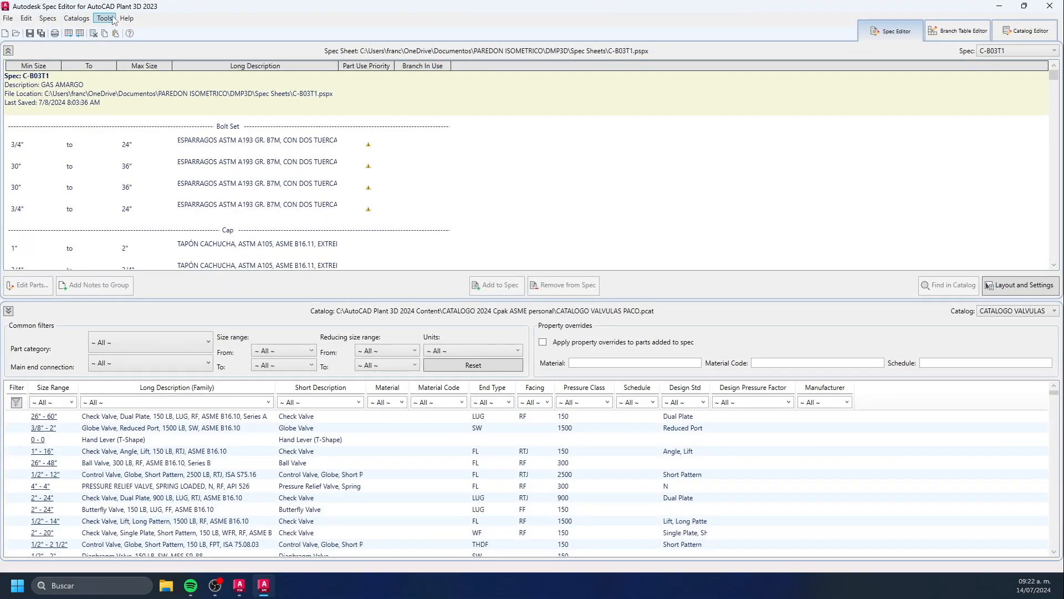
- Look through the parts in the C-B03T1 spec sheet and the valve families in the loaded valve catalog
click(489, 216)
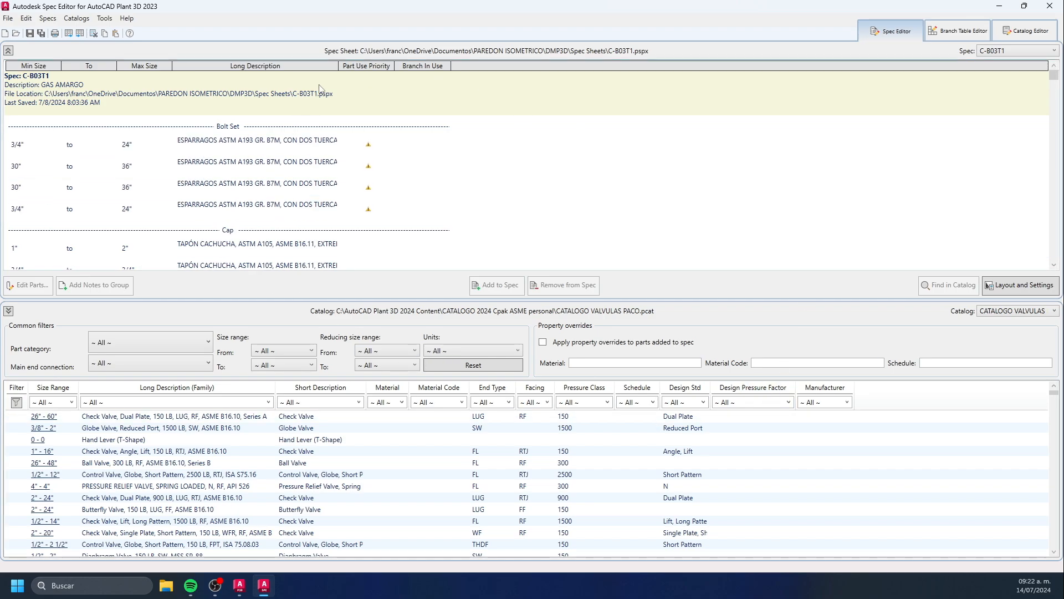
scroll(218, 160, down, 6)
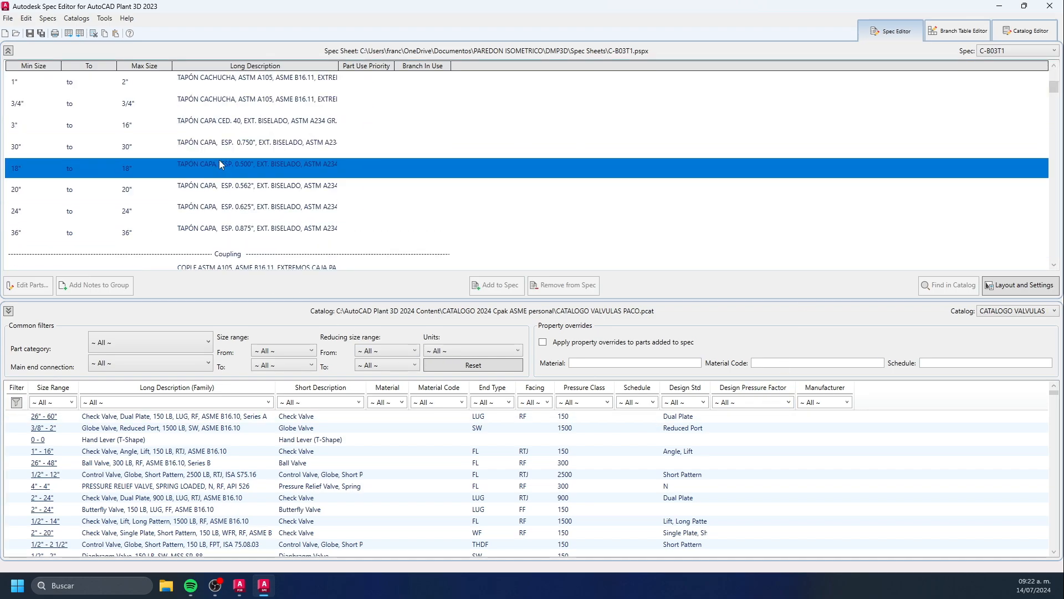
scroll(219, 160, up, 6)
scroll(279, 172, down, 10)
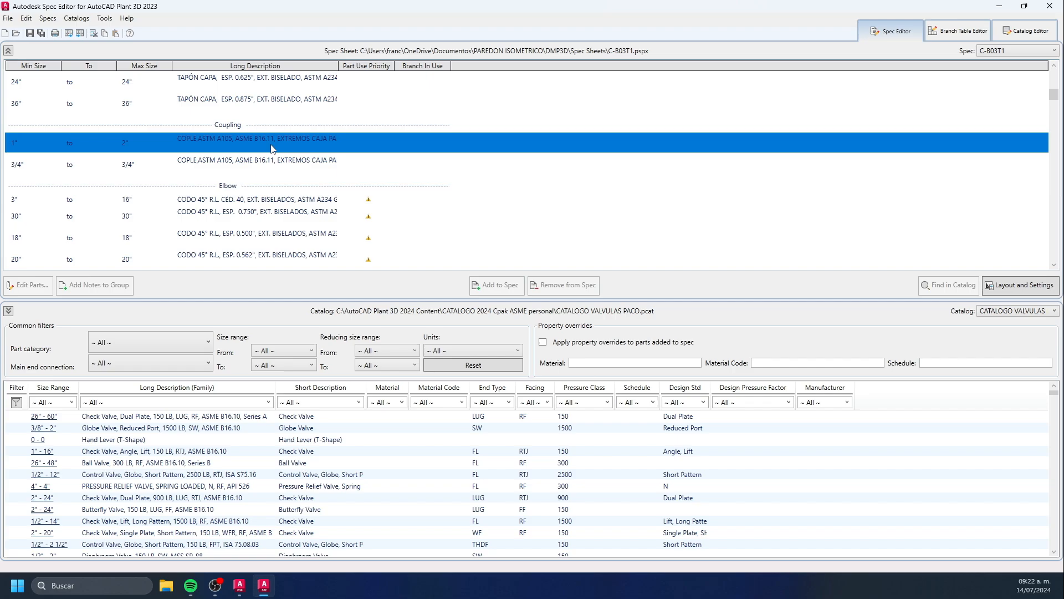
scroll(307, 127, down, 10)
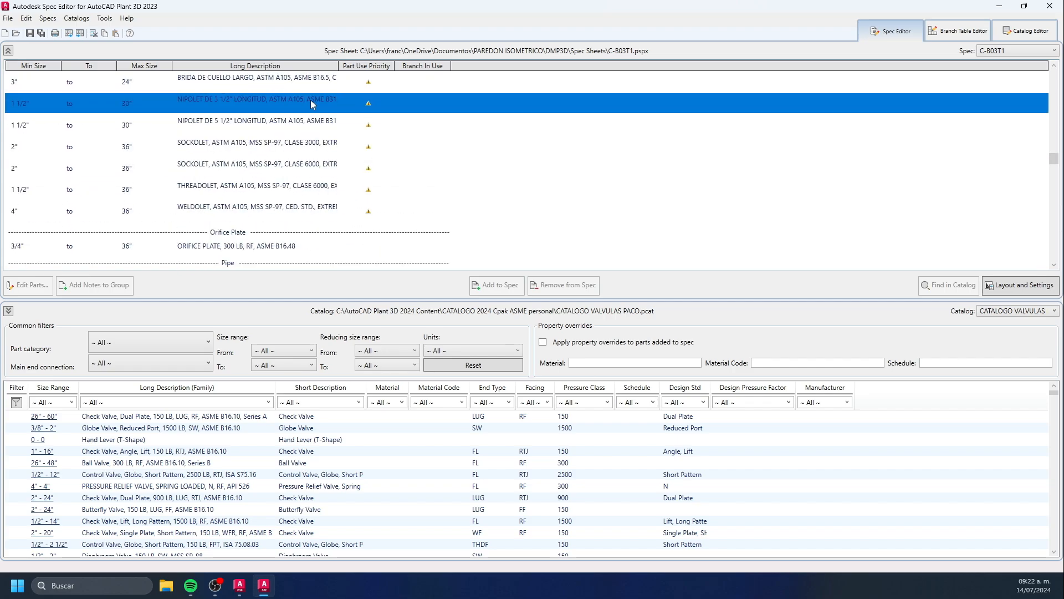
scroll(294, 131, down, 6)
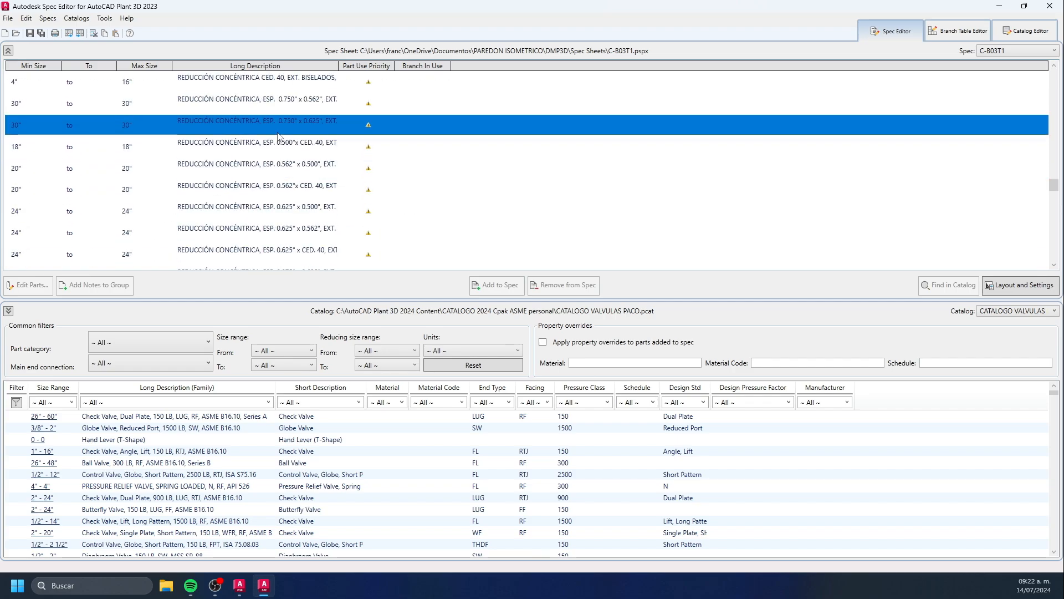
scroll(262, 169, down, 3)
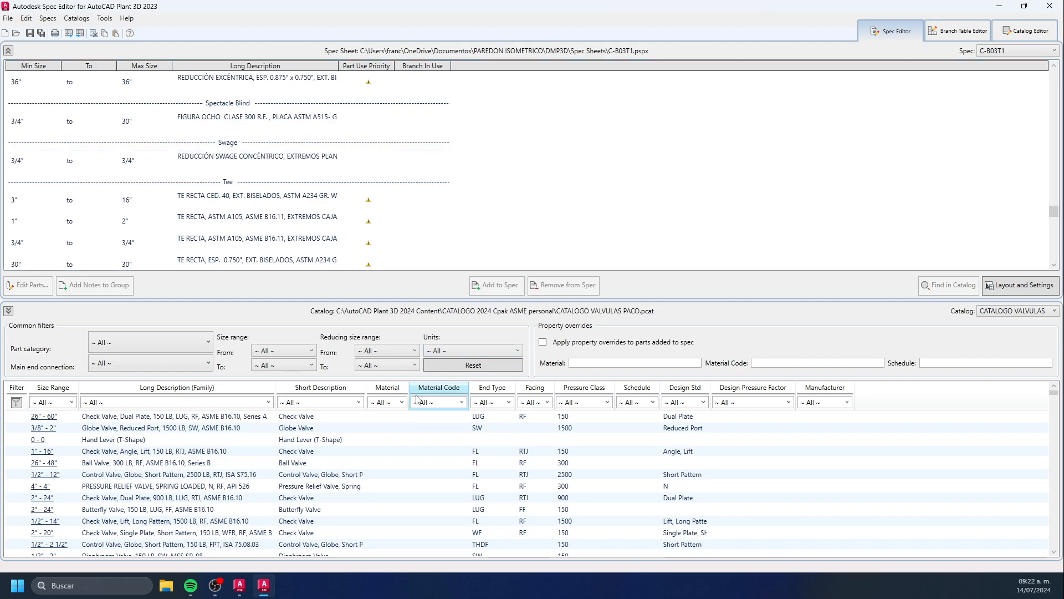
scroll(388, 471, down, 5)
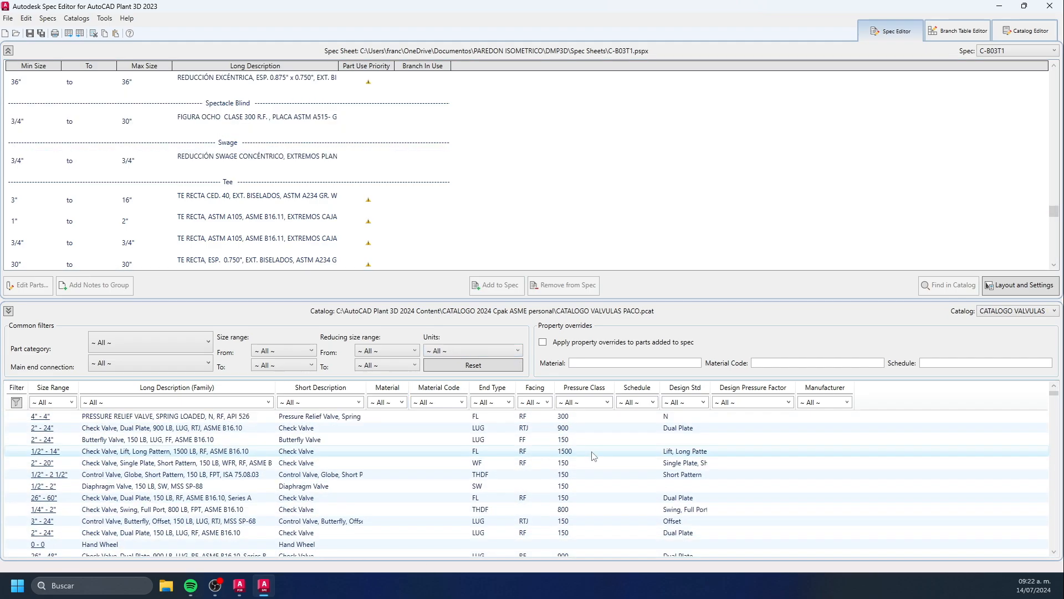
scroll(565, 482, down, 3)
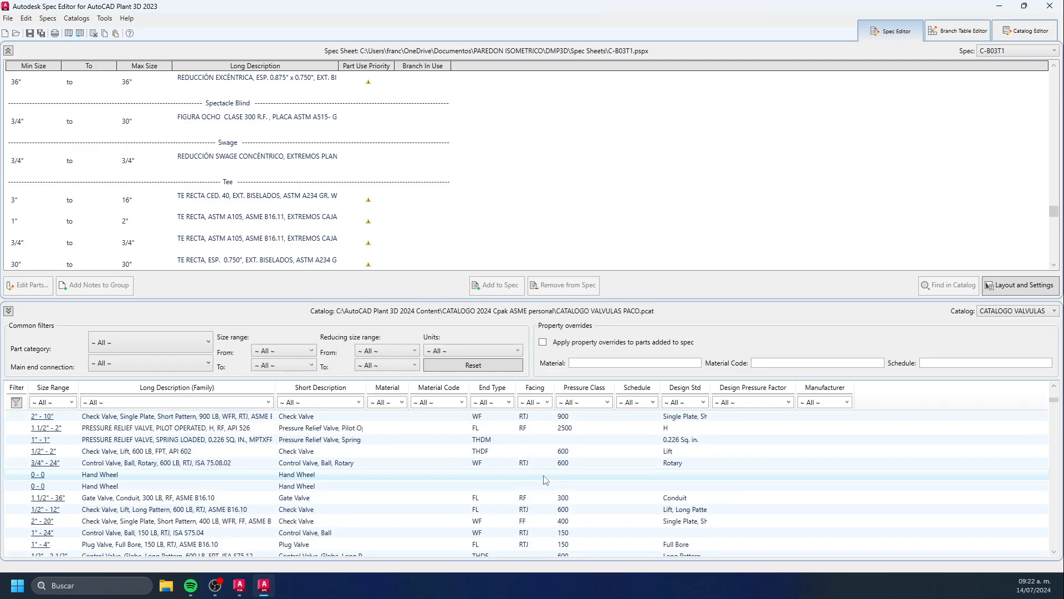
- Look through the valve families in the valve catalog, the swage and tee entries in the C-B03T1 spec, and its branch table
scroll(499, 482, up, 6)
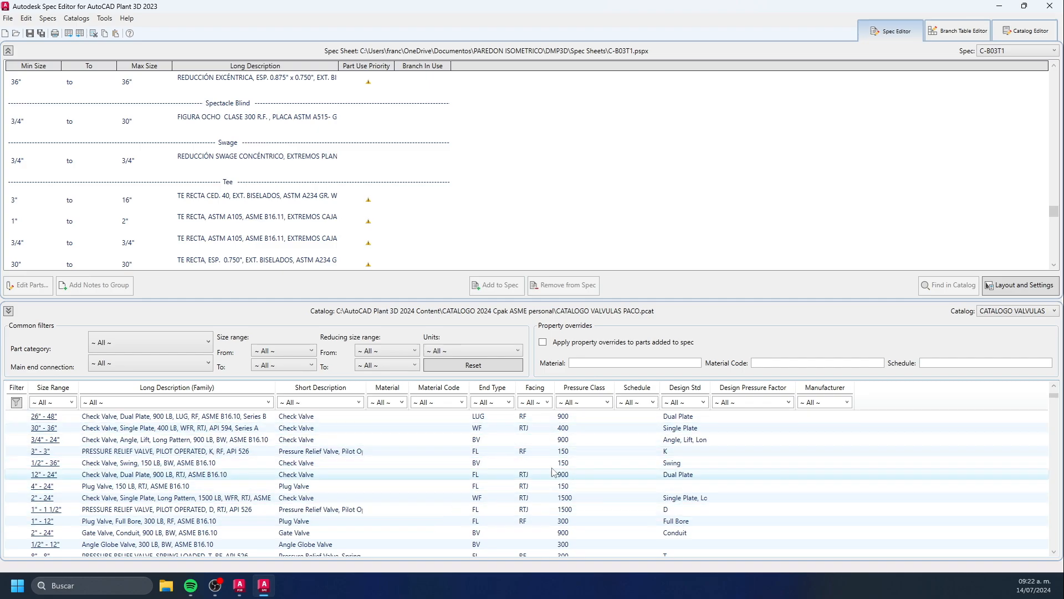
scroll(236, 466, up, 1)
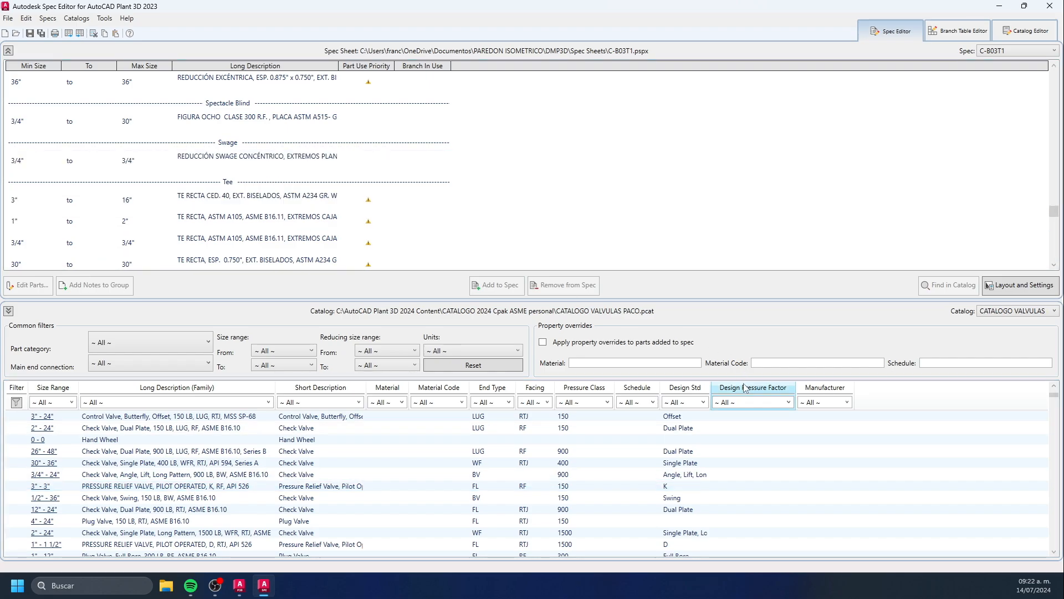
click(993, 317)
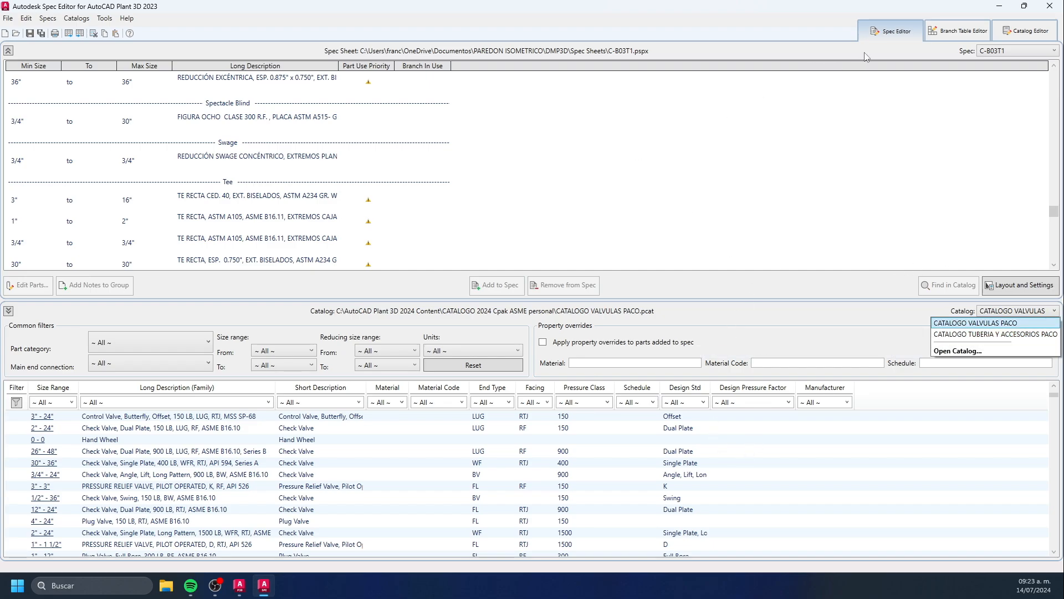
click(905, 31)
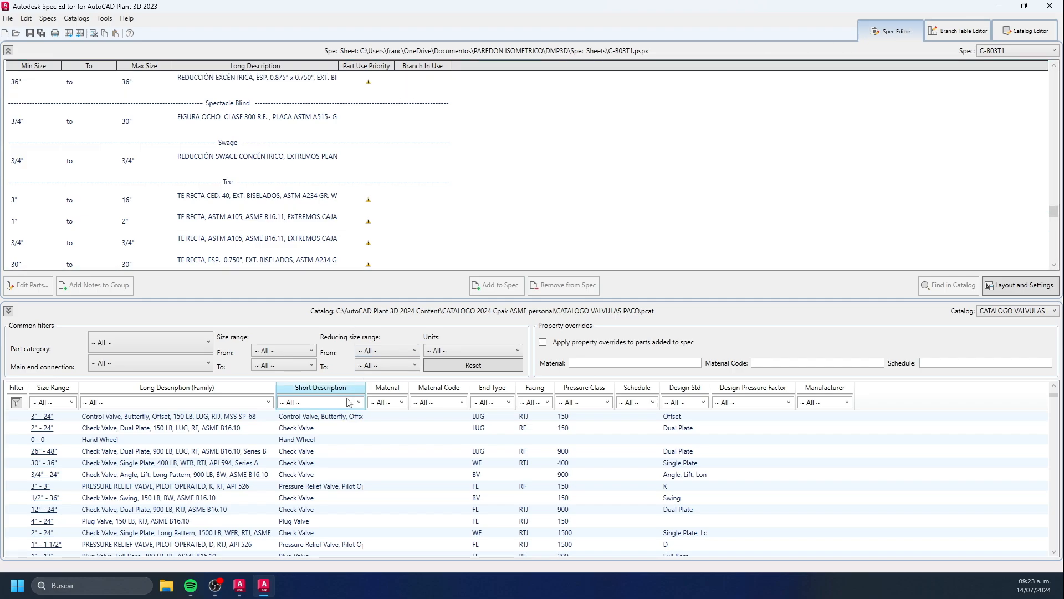
click(299, 441)
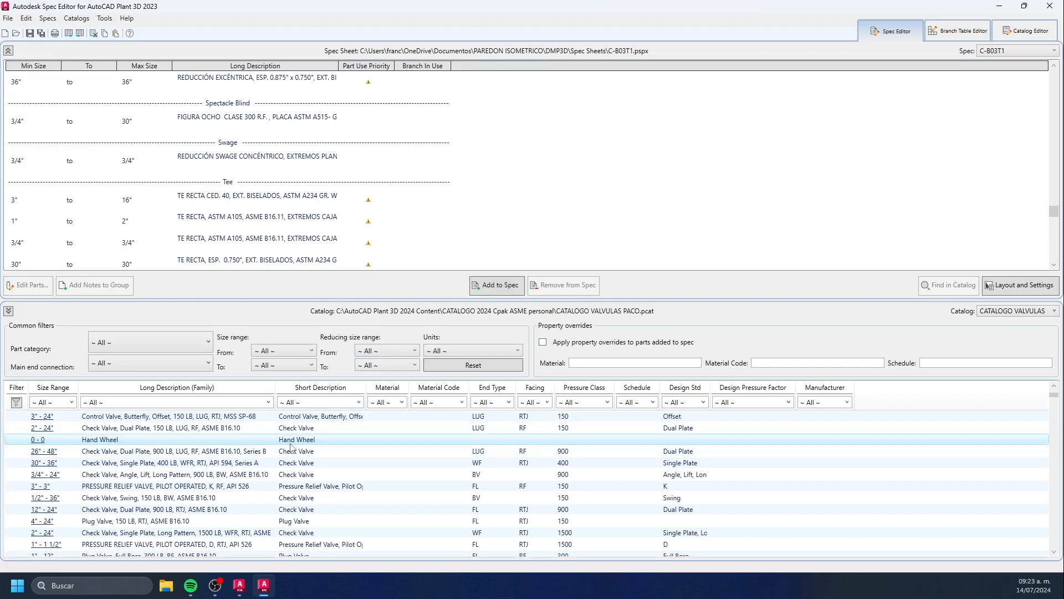
click(277, 454)
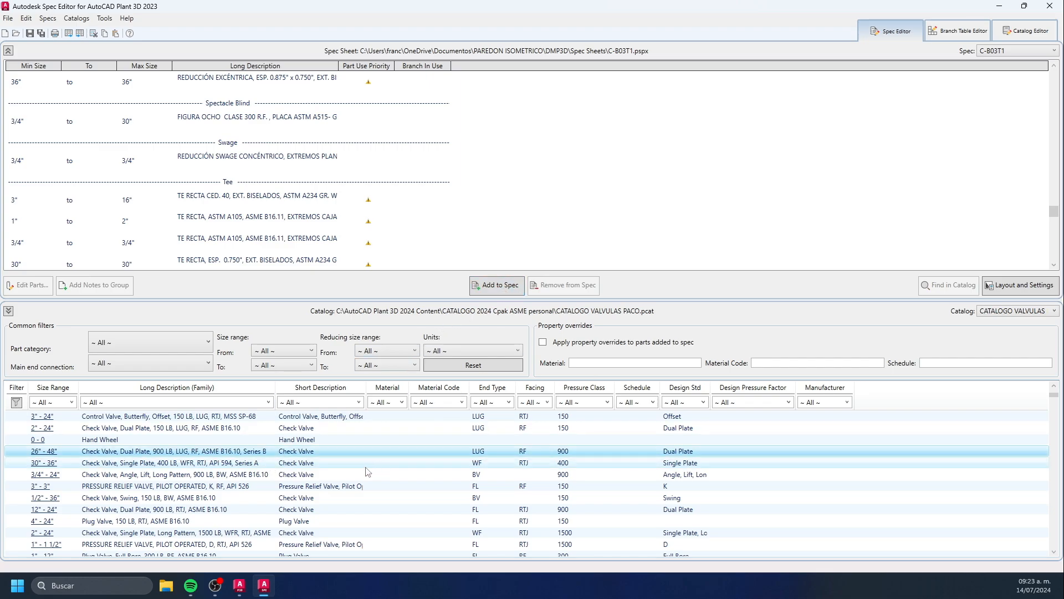
click(249, 159)
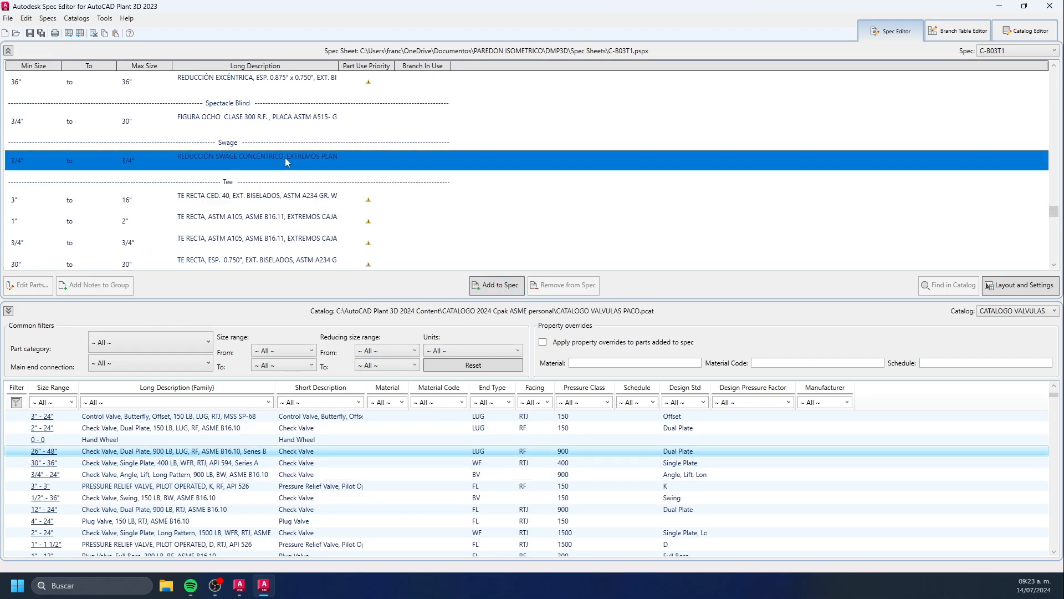
click(248, 207)
click(262, 183)
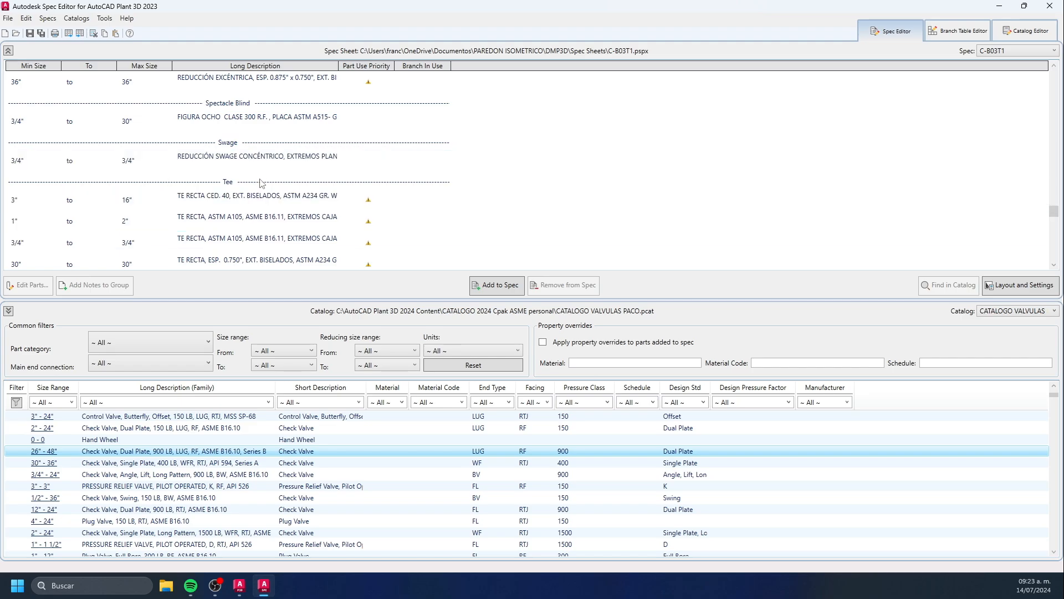
click(958, 30)
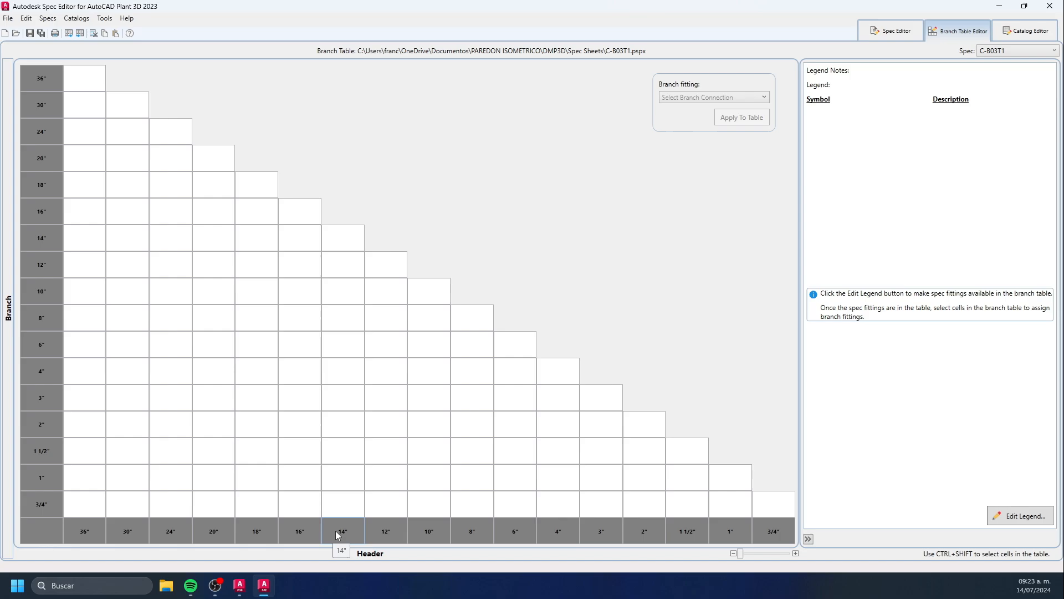
- In the Catalog Editor, filter the valve catalog to the short description VALVULA ESFERICA CLASE 150 RF and review that valve's general properties and sizes
click(1024, 30)
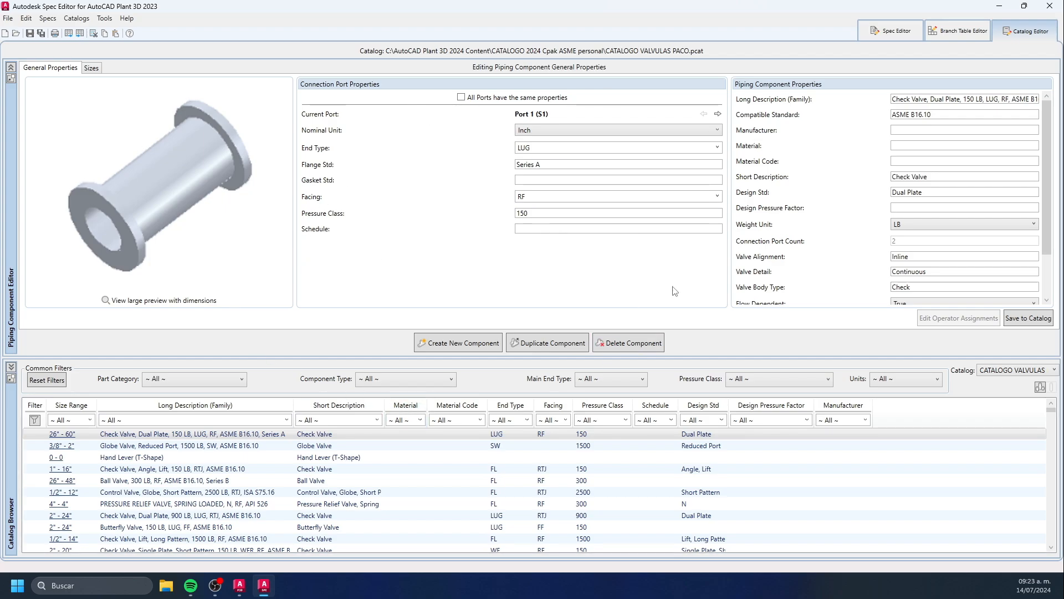
click(376, 420)
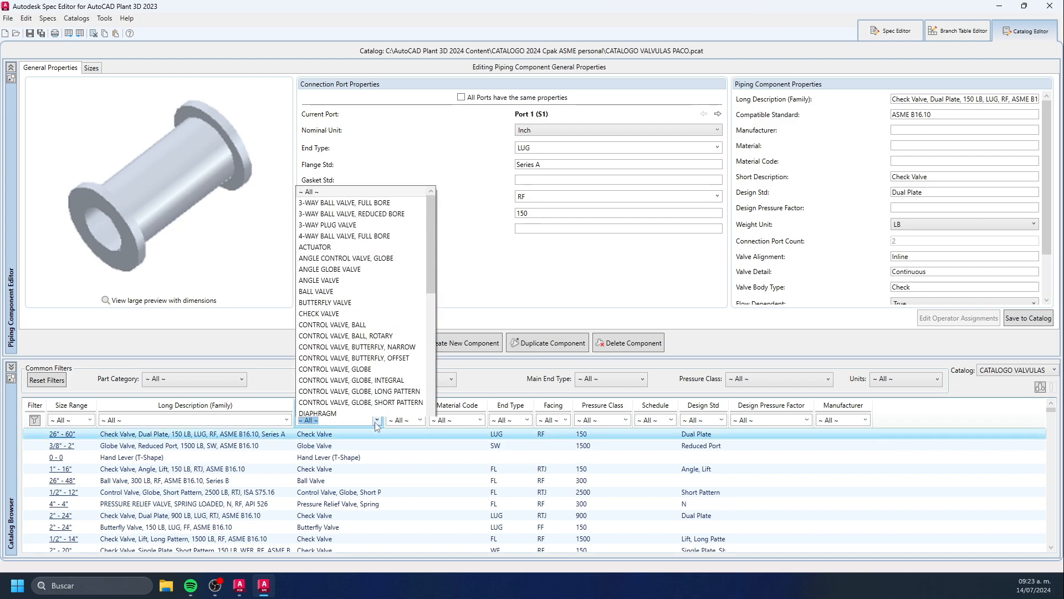
drag(432, 239, 428, 390)
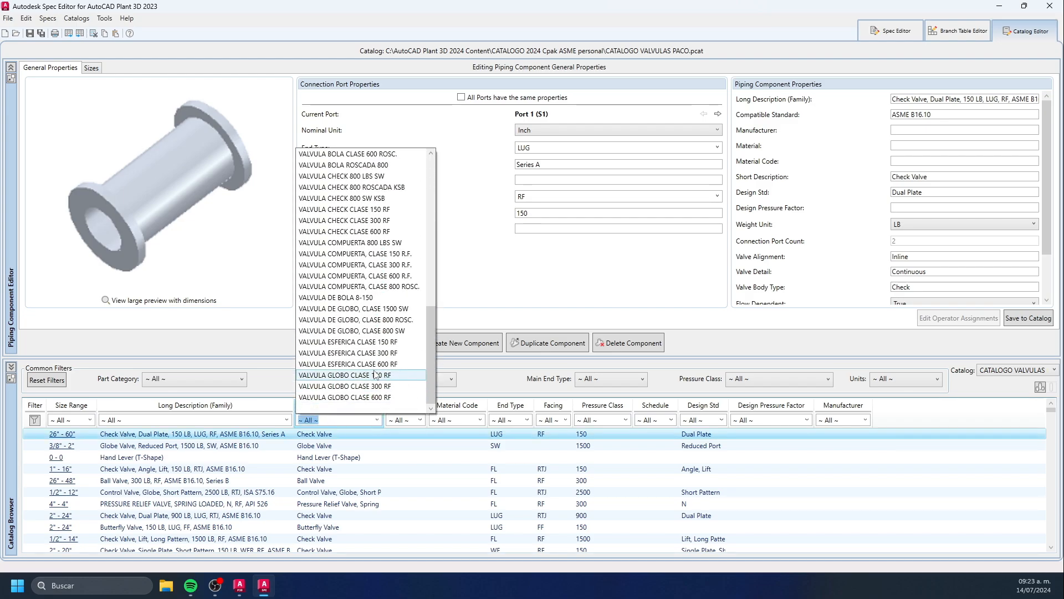
click(368, 343)
click(329, 438)
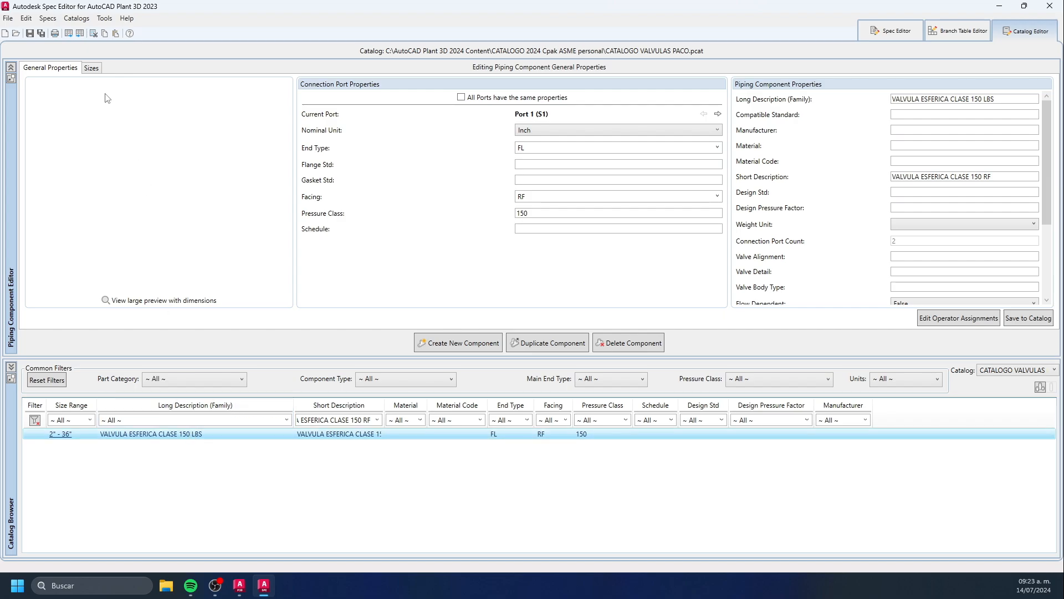
click(94, 71)
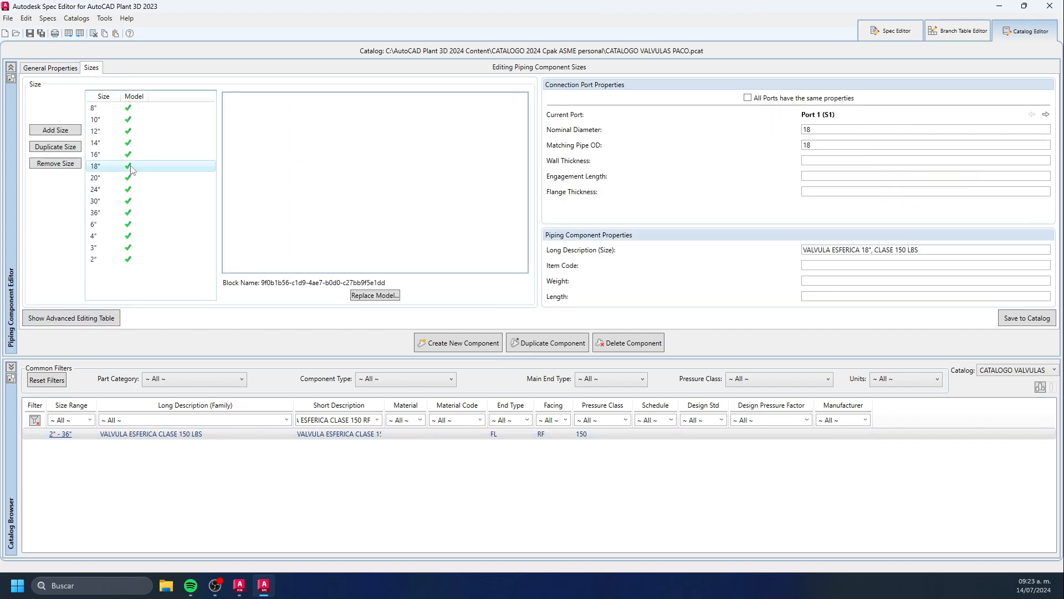
click(48, 69)
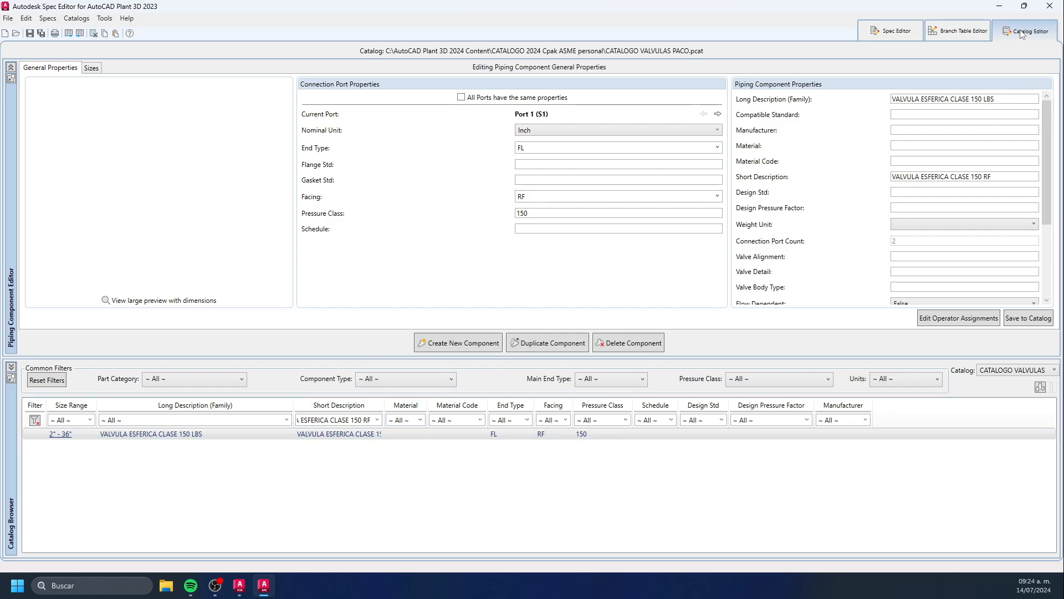
- Switch the Catalog Editor to CATALOGO TUBERIA Y ACCESORIOS PACO and look through its available short descriptions
click(1012, 376)
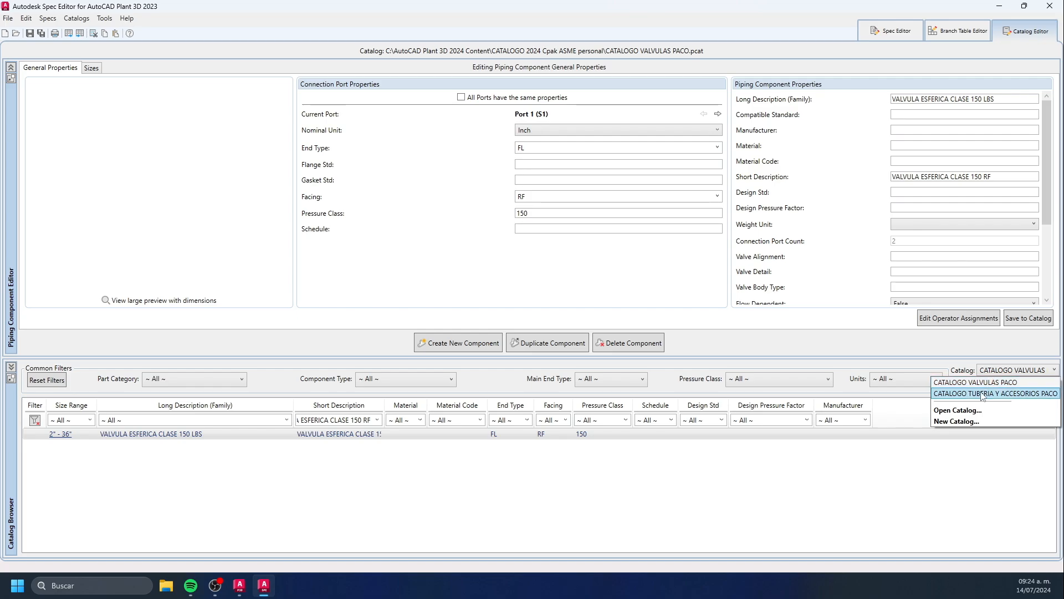
click(990, 392)
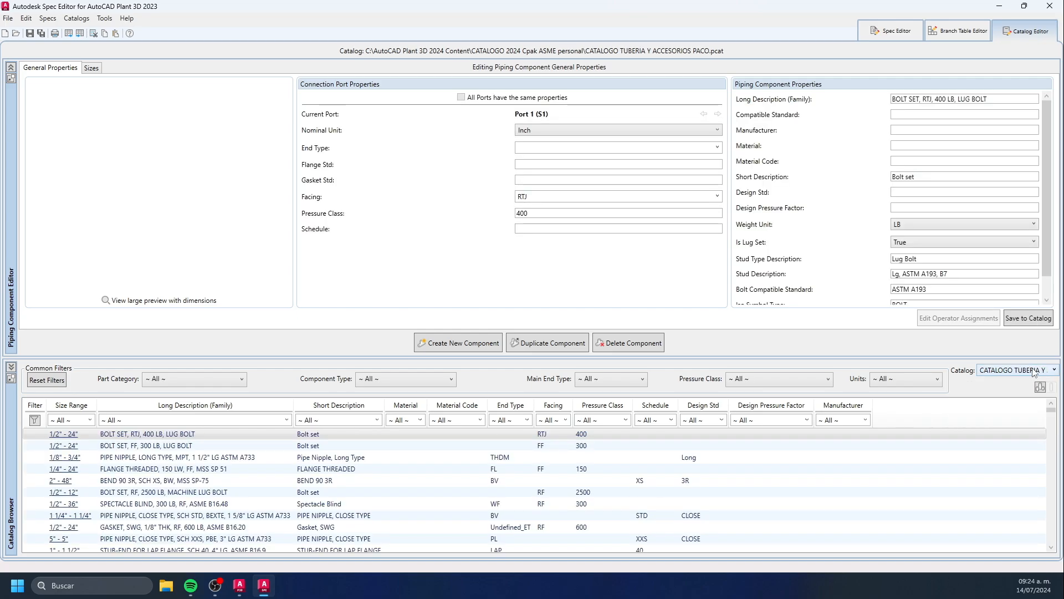
click(376, 419)
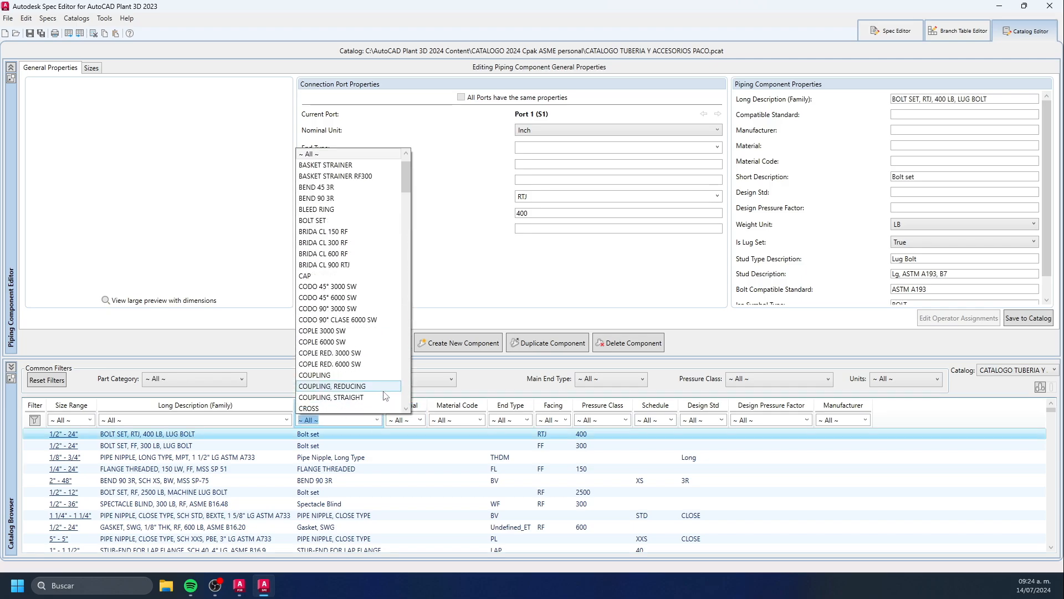
drag(404, 162, 437, 265)
click(791, 476)
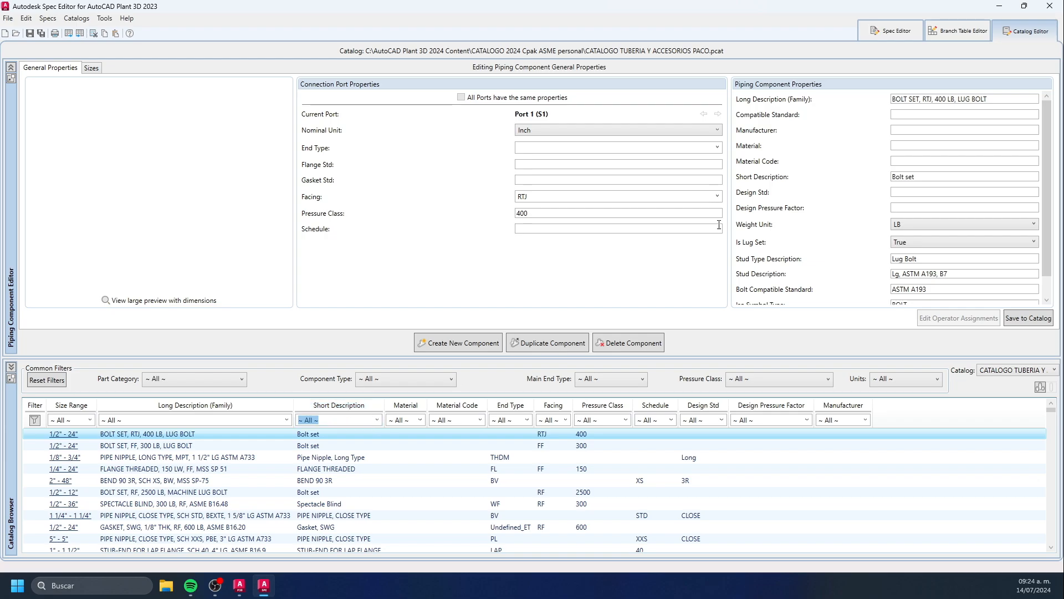
click(1012, 370)
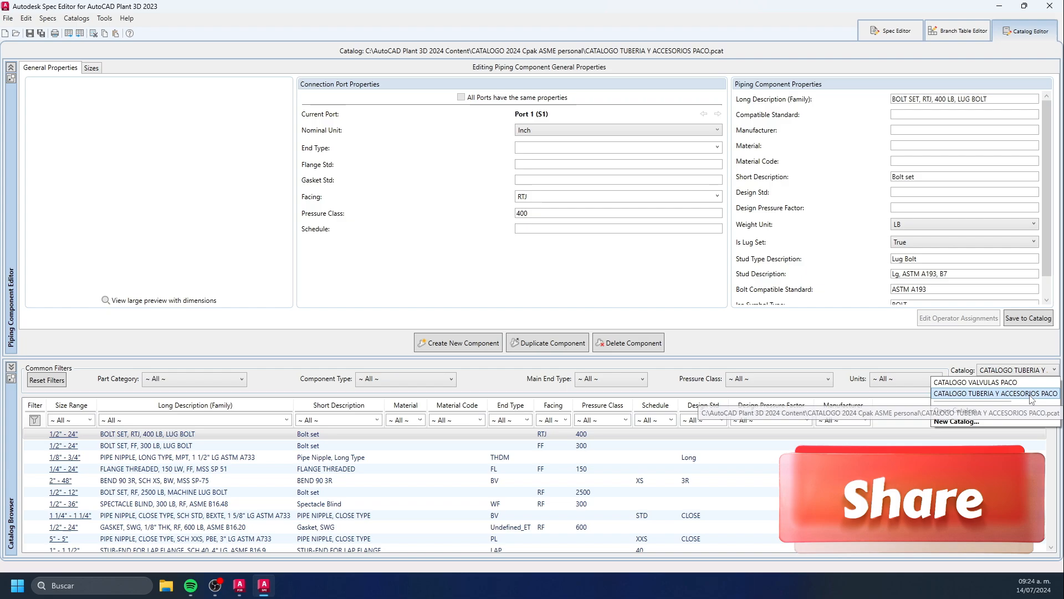
click(967, 394)
- Filter the pipe and fittings catalog to components with the short description SWAGE (ECC)
click(375, 424)
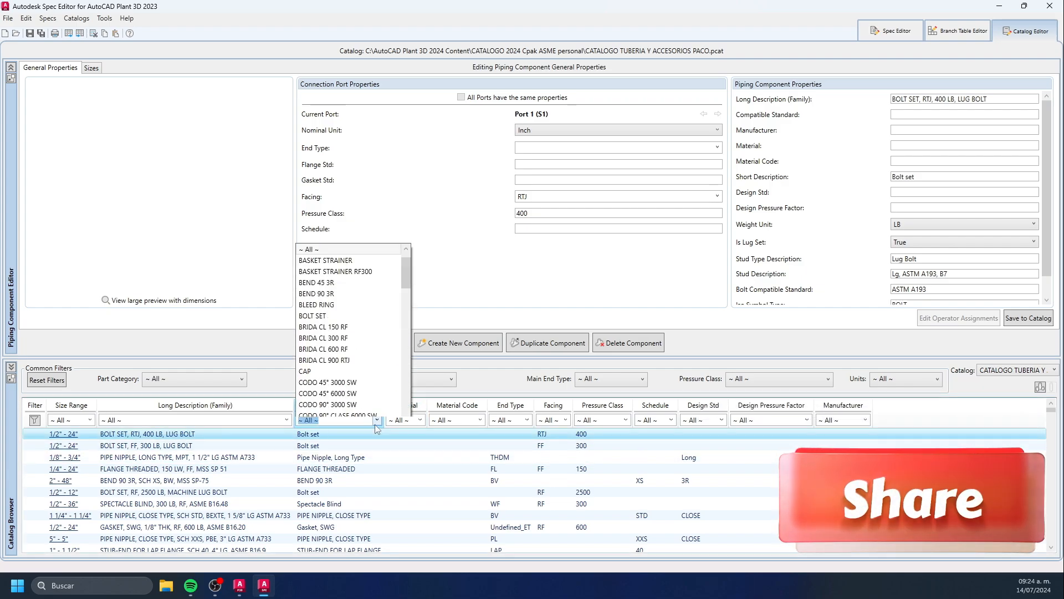
drag(400, 173, 401, 345)
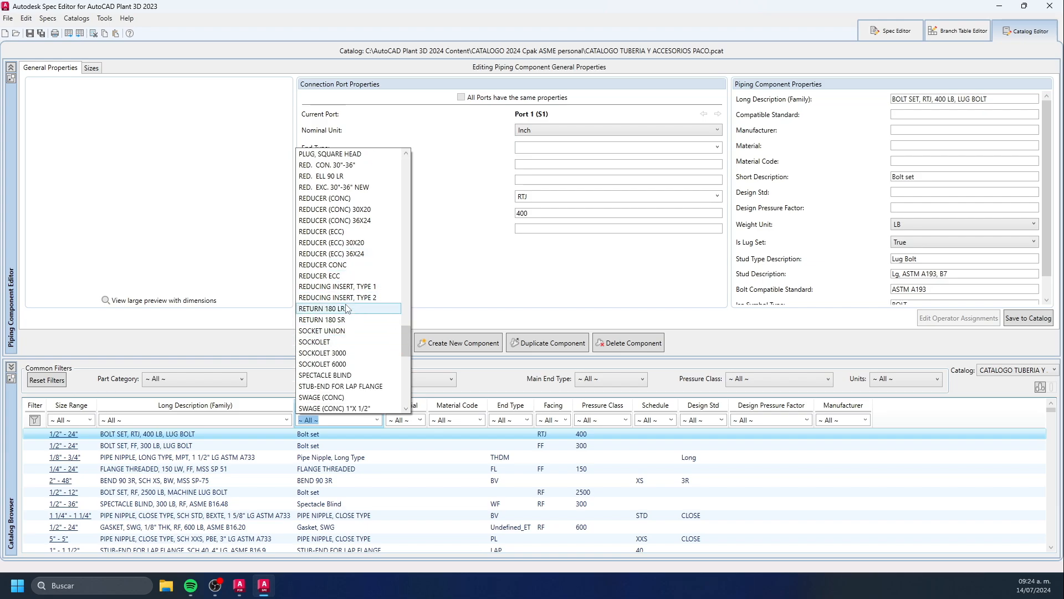
drag(408, 339, 401, 361)
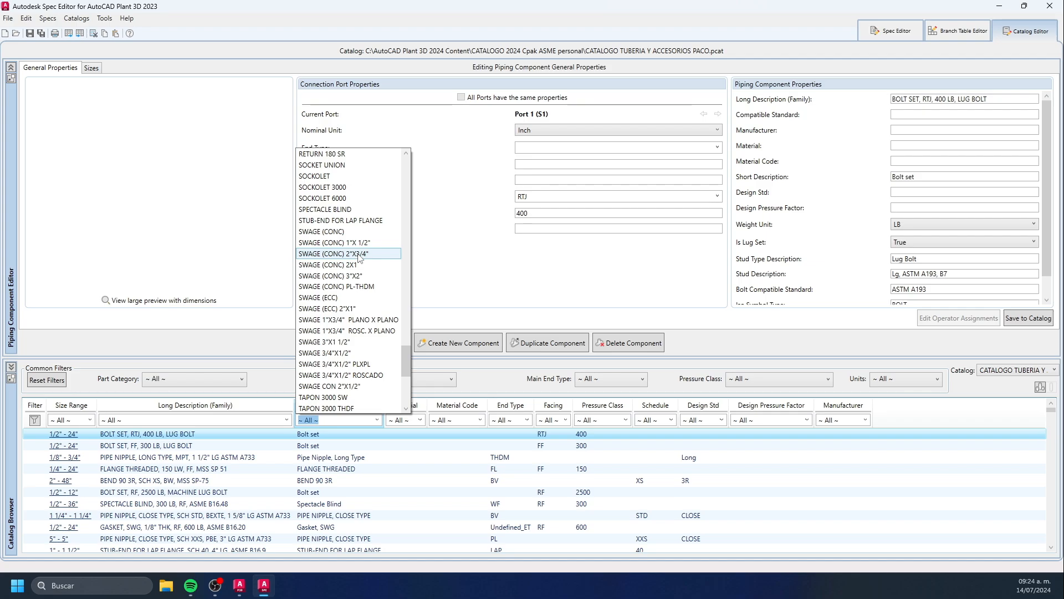
click(330, 297)
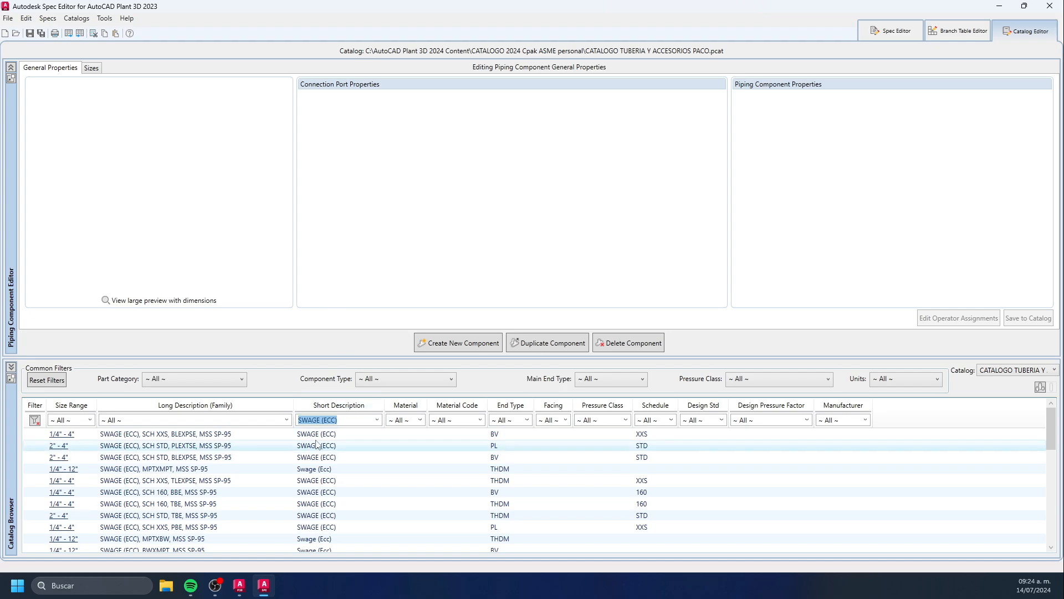
- Change the short description filter of the pipe and fittings catalog to SWAGE (CONC)
click(377, 419)
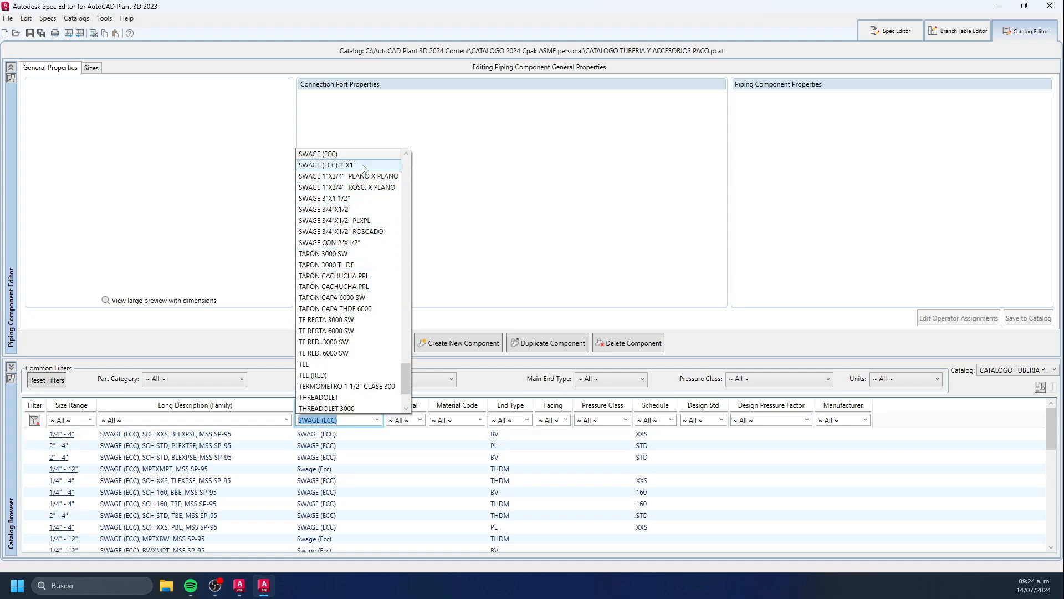
scroll(407, 358, up, 4)
scroll(413, 358, up, 1)
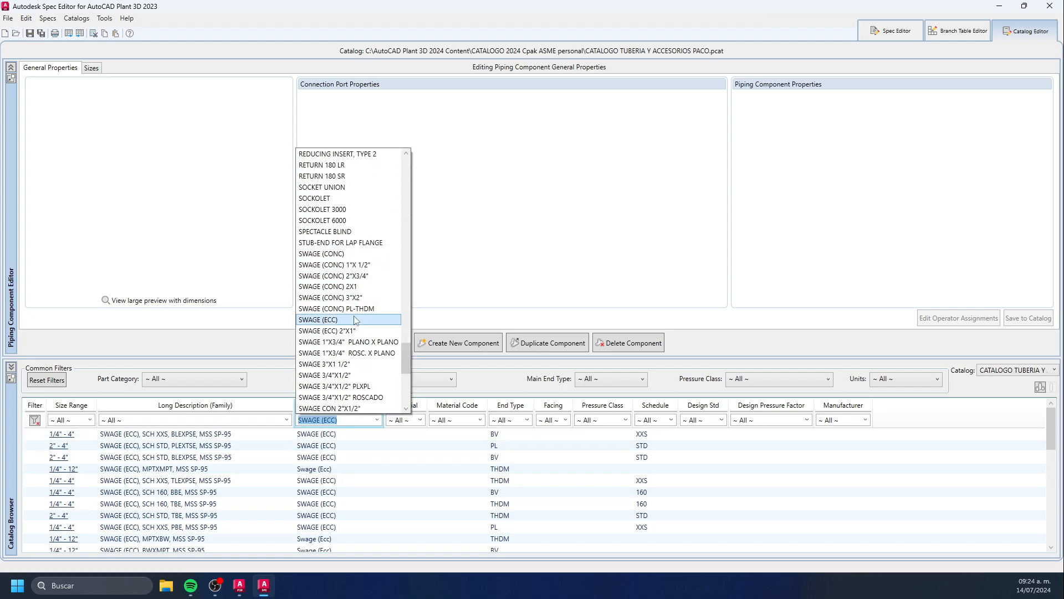
click(350, 255)
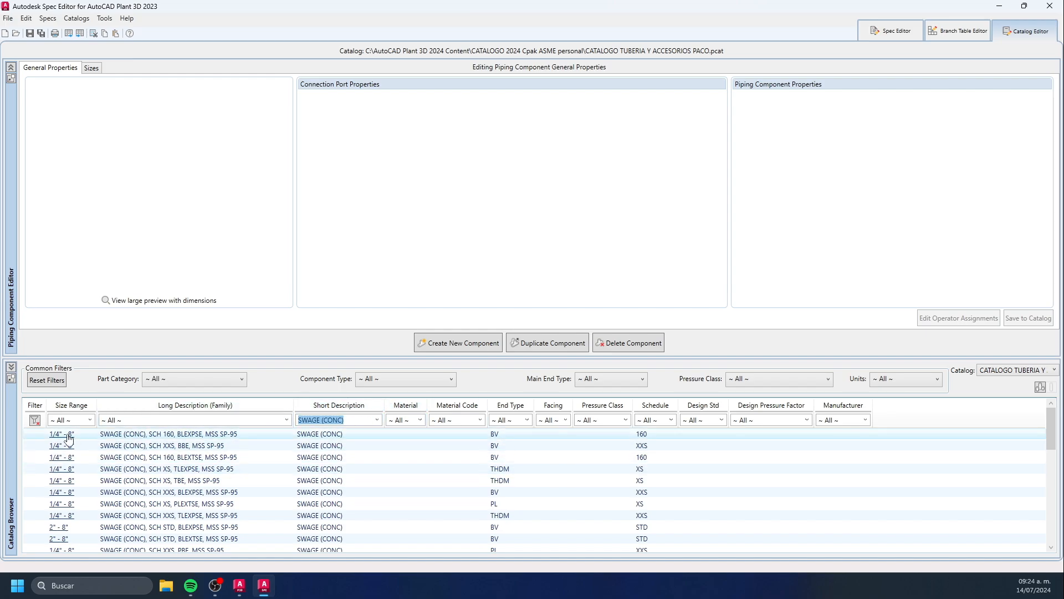
- Duplicate the SWAGE (CONC), SCH 160, BLEXPSE, MSS SP-95 component and select the copy in the catalog
click(210, 437)
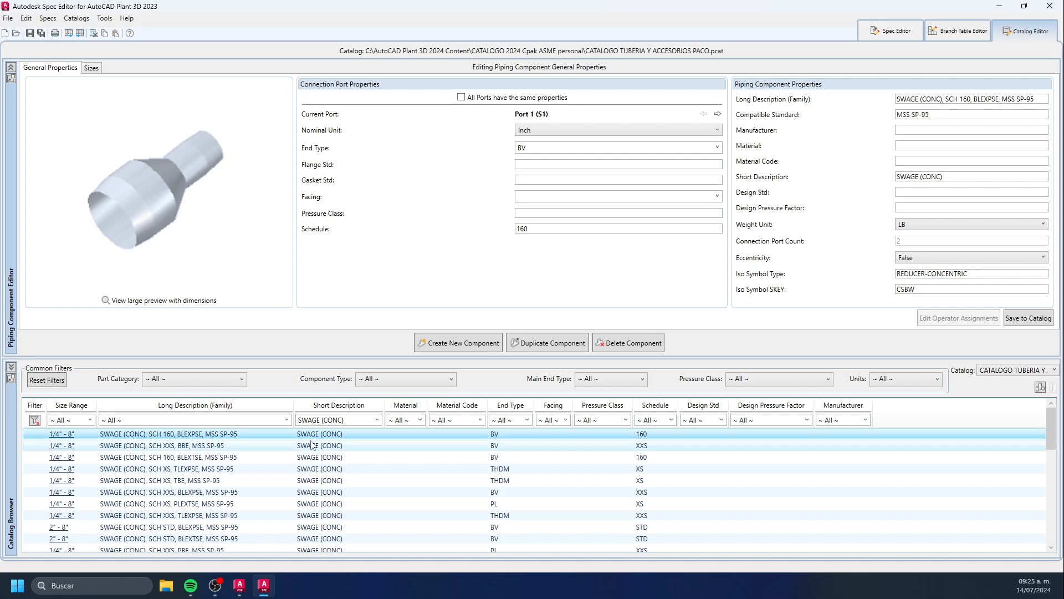
right_click(206, 439)
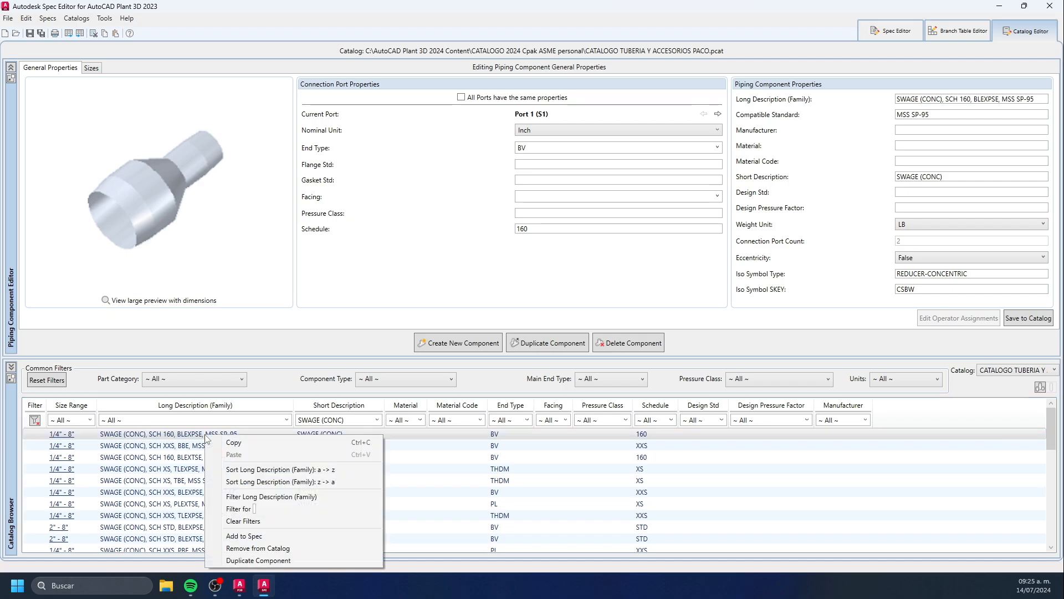
click(266, 560)
click(531, 318)
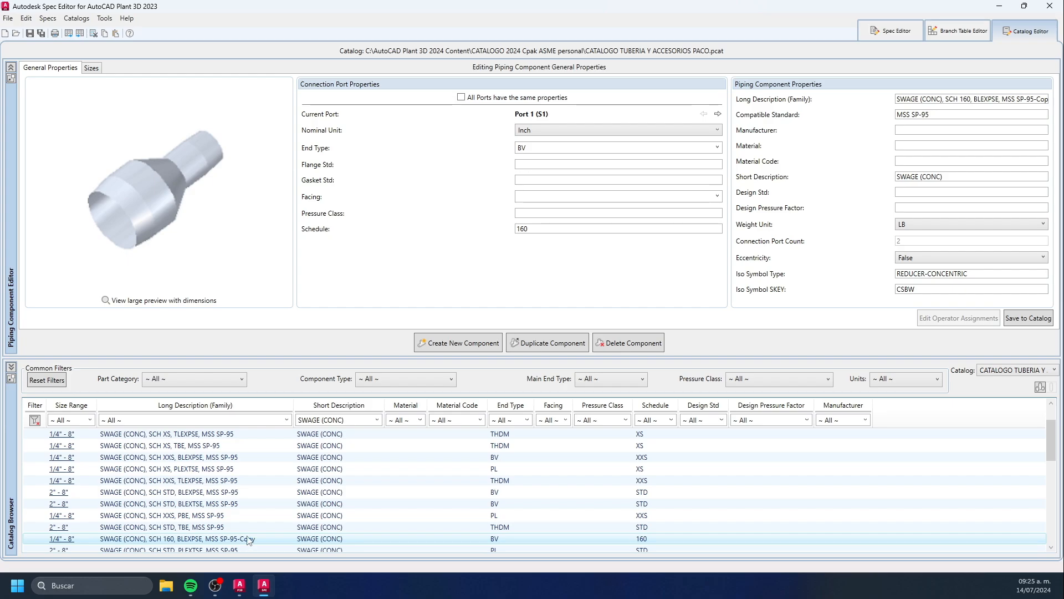
scroll(248, 540, down, 1)
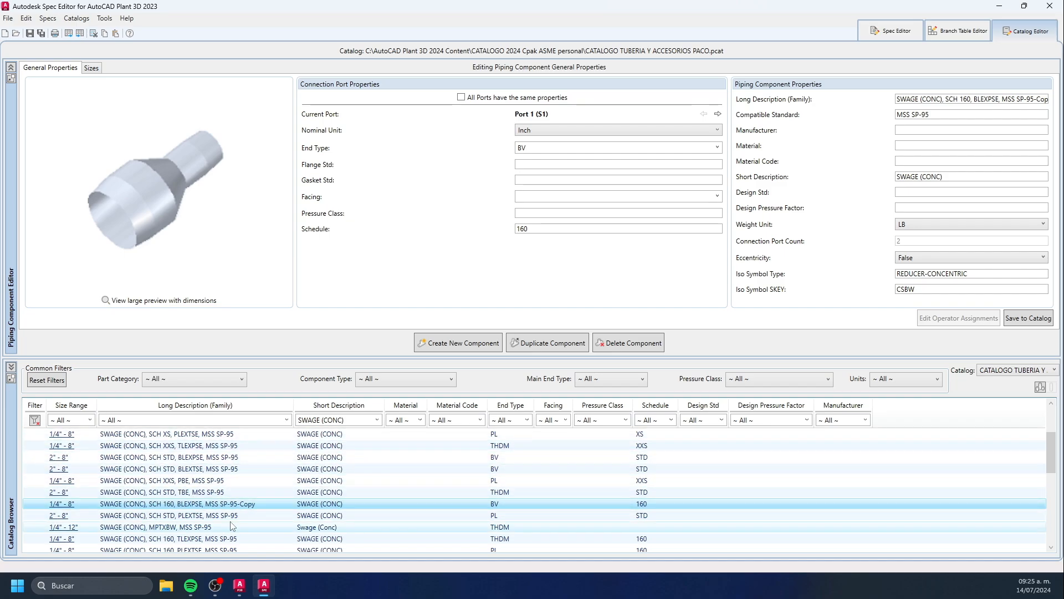
right_click(206, 505)
click(189, 509)
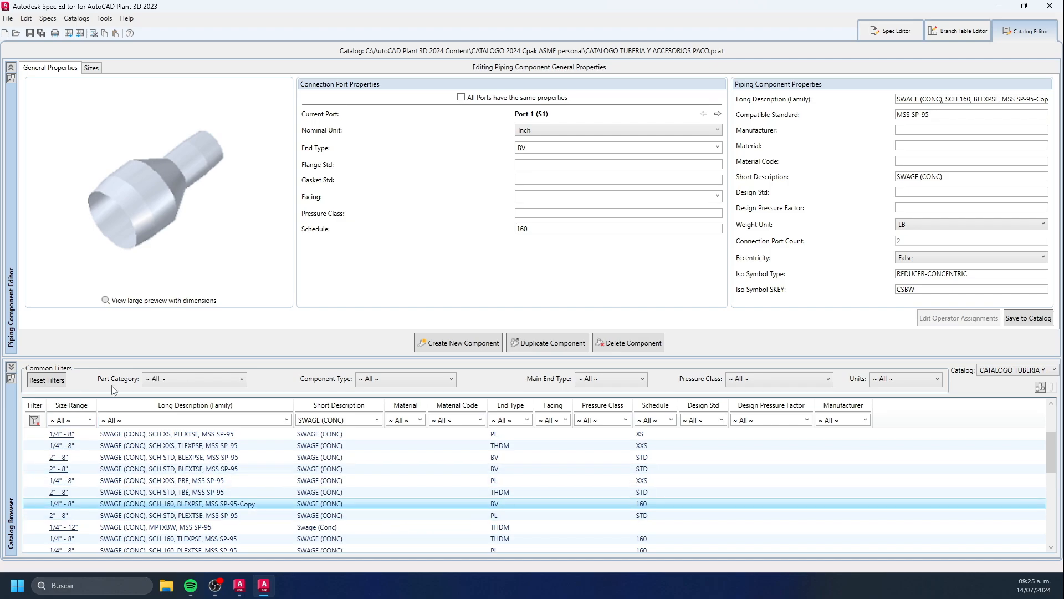
- Look through the sizes of the copied swage and bring up the dimensions of its 1"x1/8" size
click(91, 68)
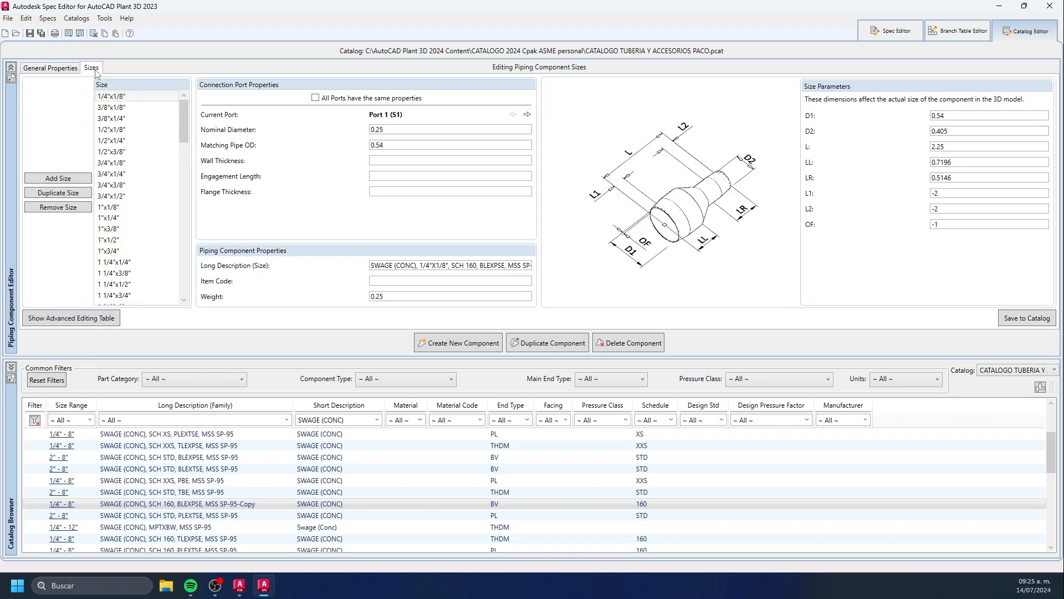
mouse_move(183, 121)
mouse_down()
mouse_move(200, 291)
mouse_move(186, 276)
mouse_move(185, 149)
mouse_up()
click(138, 302)
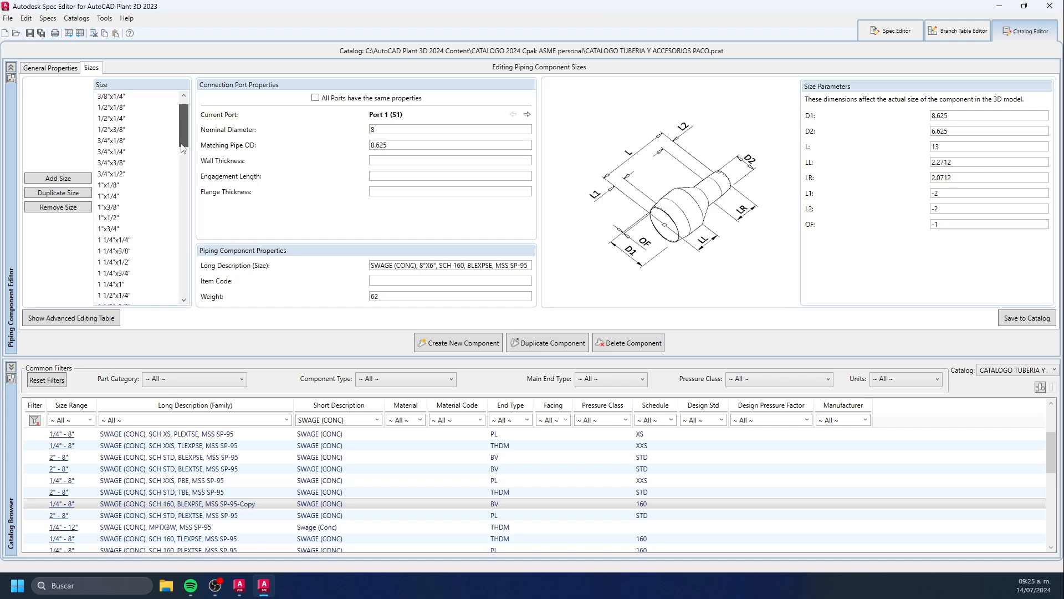
click(124, 186)
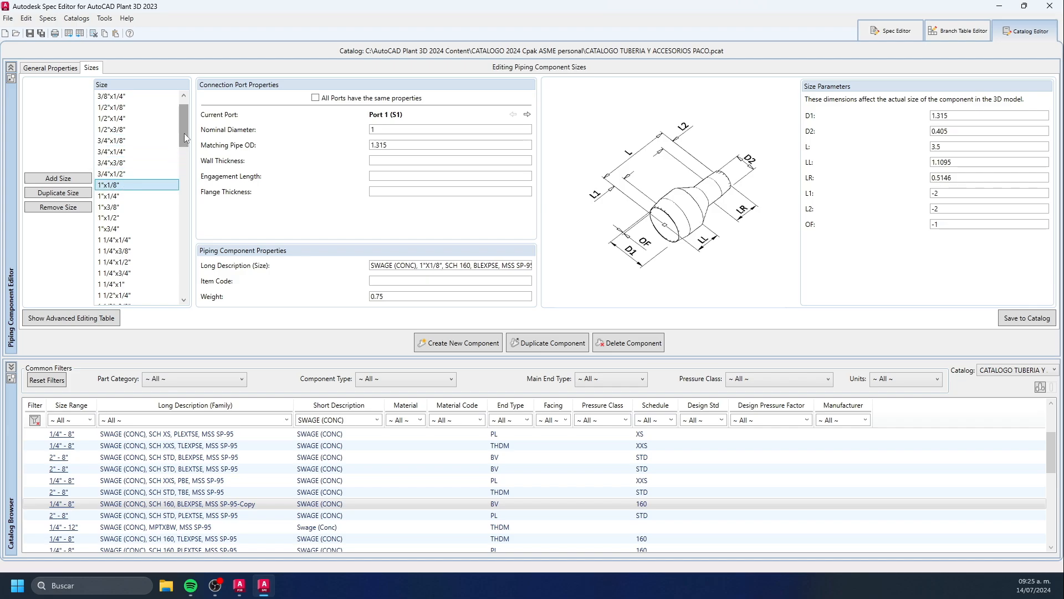
- Remove the 8"x6" size from the copied SWAGE (CONC), SCH 160, BLEXPSE, MSS SP-95 component
drag(184, 133, 175, 294)
click(124, 296)
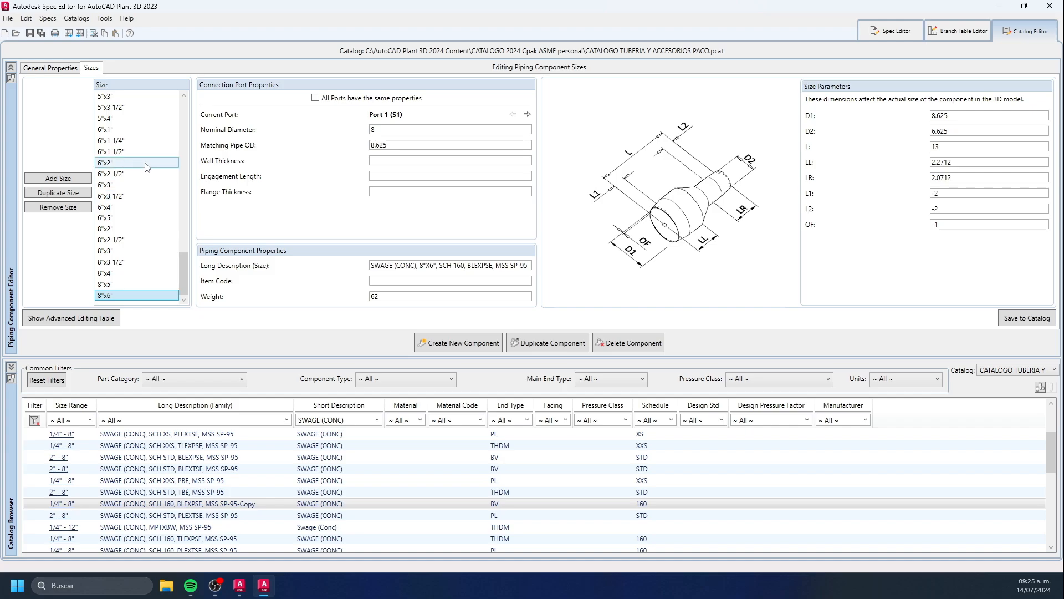
scroll(150, 198, up, 4)
scroll(149, 199, up, 4)
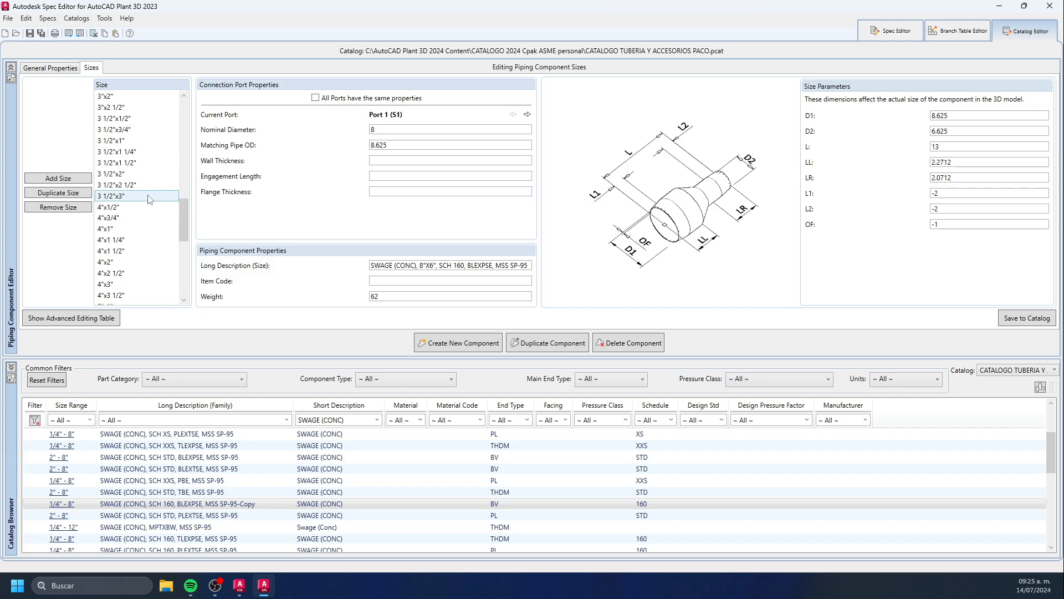
click(70, 207)
- Remove the smallest sizes of the copied swage, from 1/4"x1/8" through 3/4"x3/8"
scroll(148, 127, up, 2)
scroll(148, 127, up, 12)
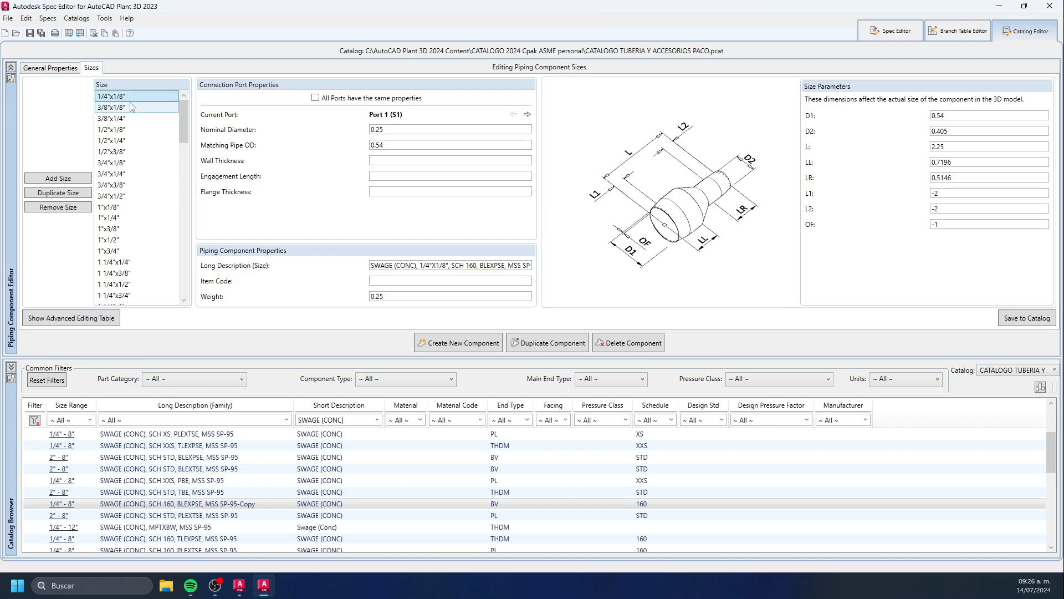
click(129, 184)
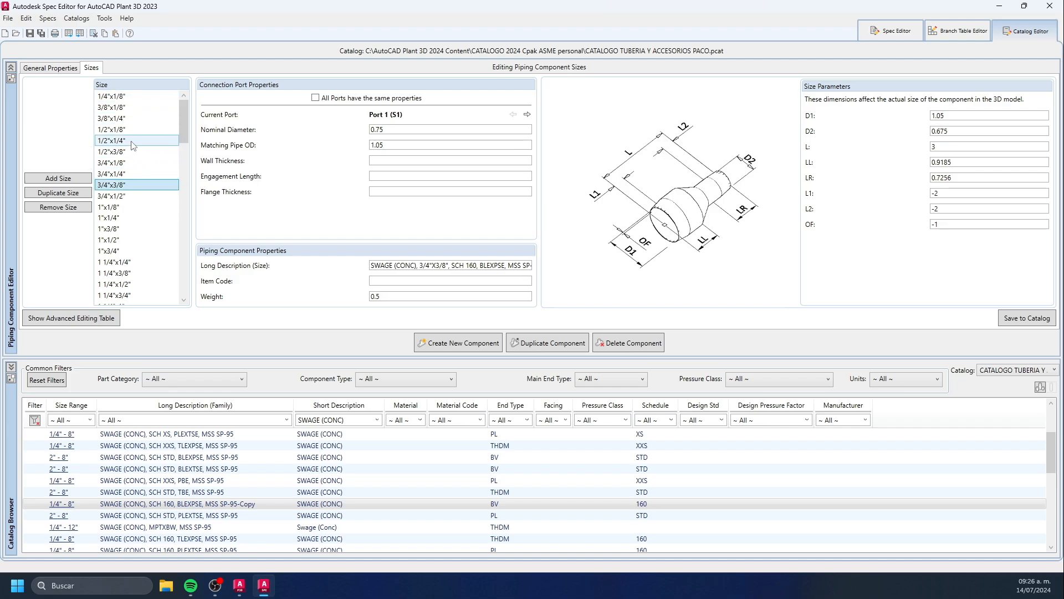
click(139, 103)
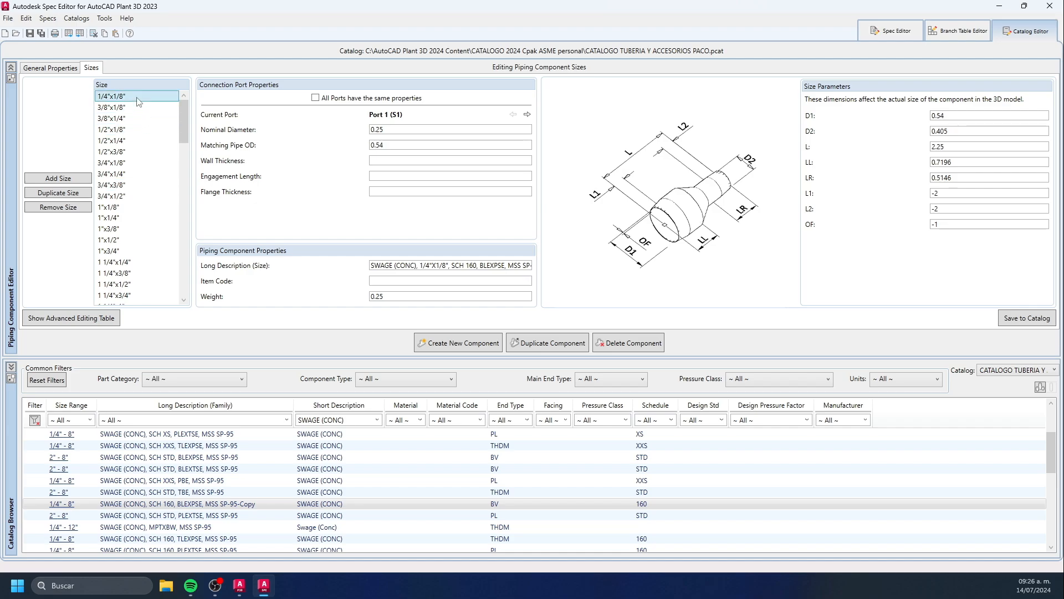
click(58, 207)
click(58, 207)
click(58, 207)
click(58, 207)
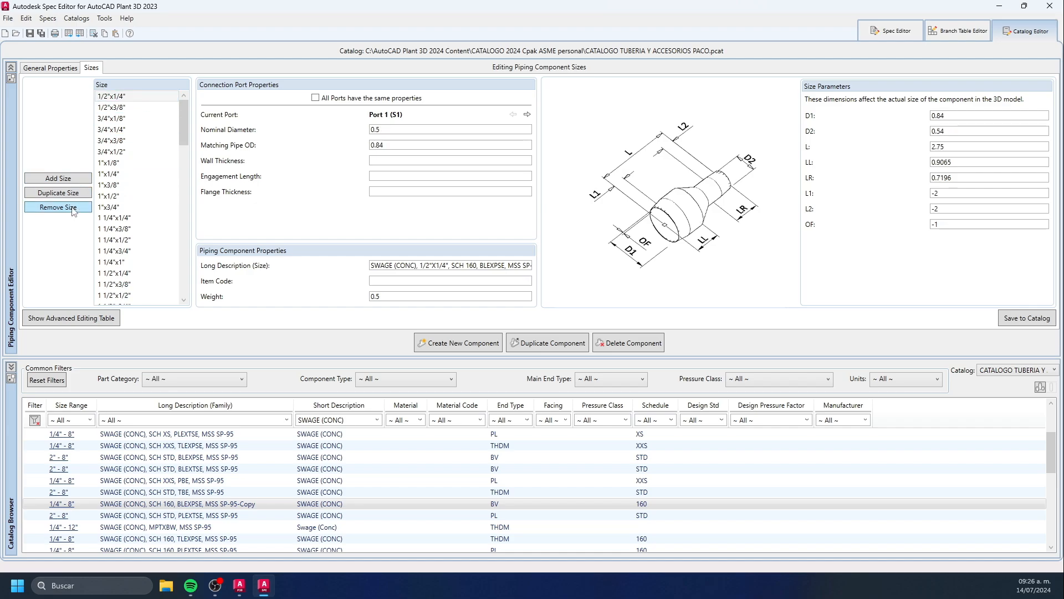
click(58, 207)
click(73, 209)
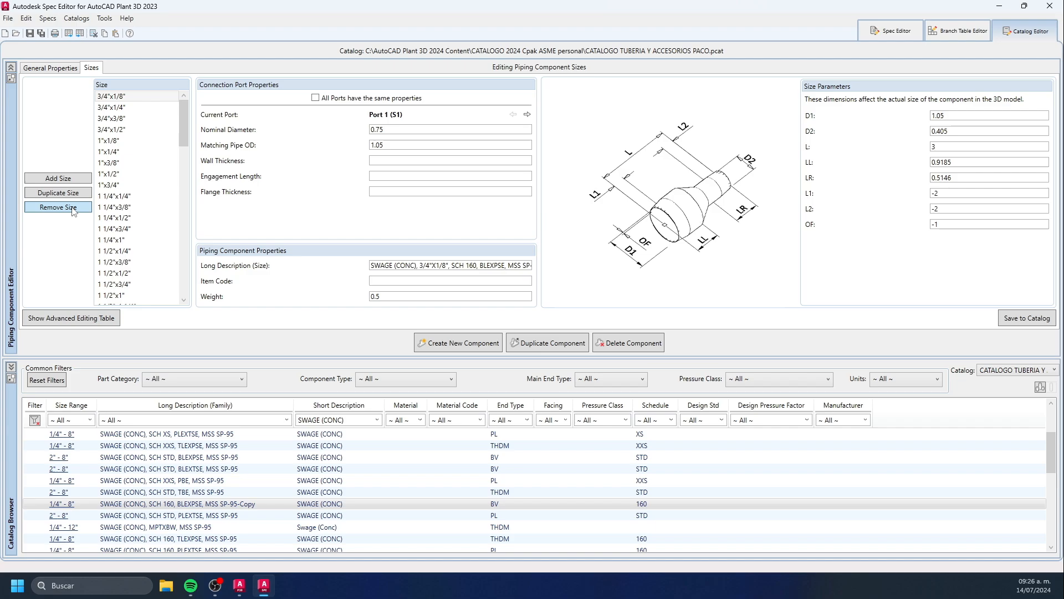
click(72, 209)
click(72, 209)
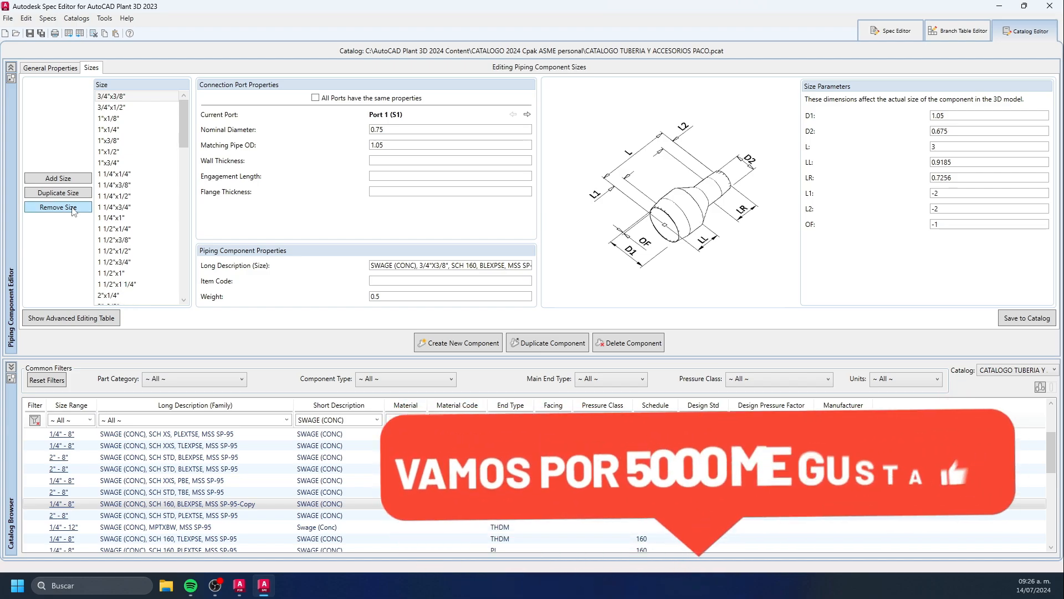
click(73, 209)
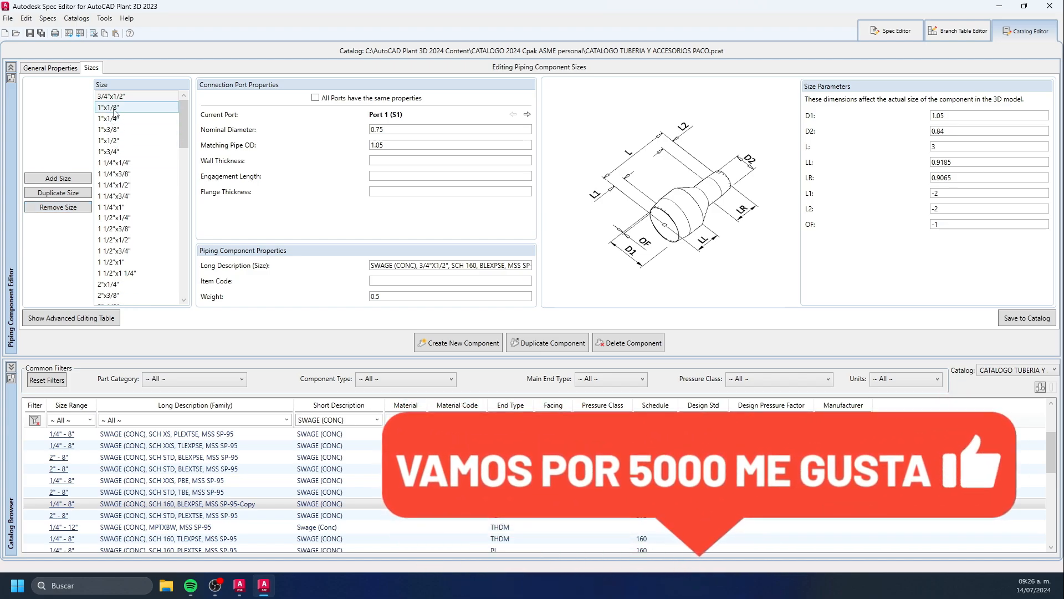
- Remove the remaining sizes below 1 1/4" and the 8"x5", 8"x4" and 8"x3 1/2" sizes from the copied swage
click(166, 108)
drag(183, 123, 183, 270)
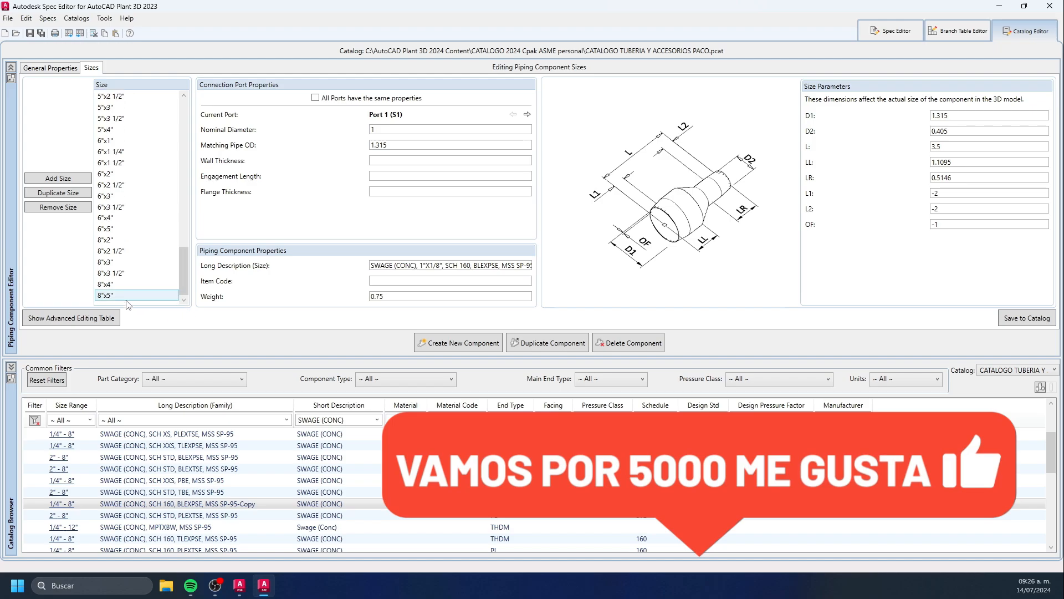
click(125, 295)
click(74, 209)
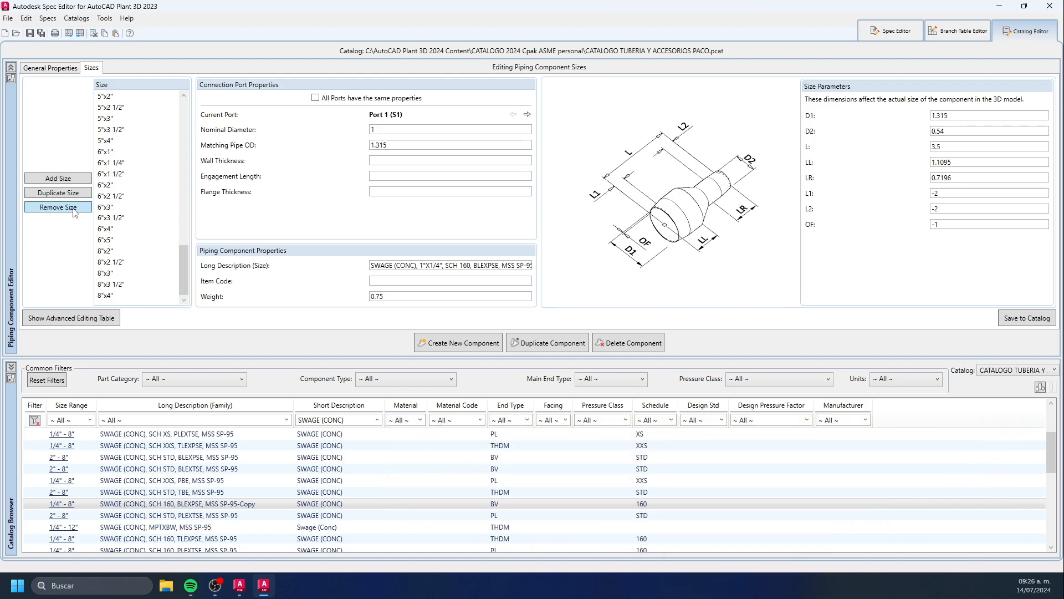
click(74, 213)
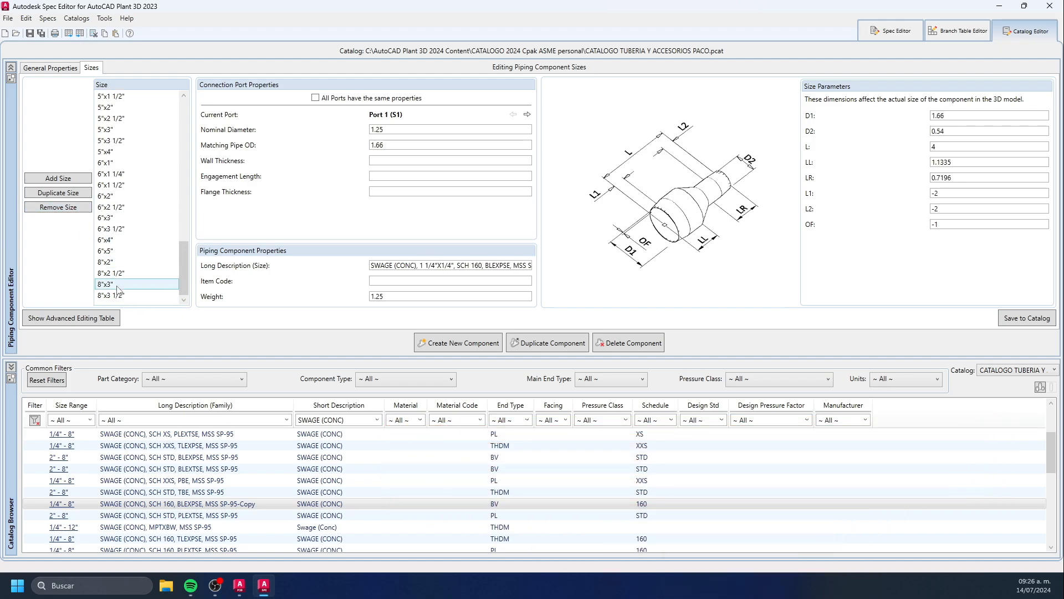
click(73, 216)
- Remove the 8"x2 1/2" size from the copied swage
click(136, 217)
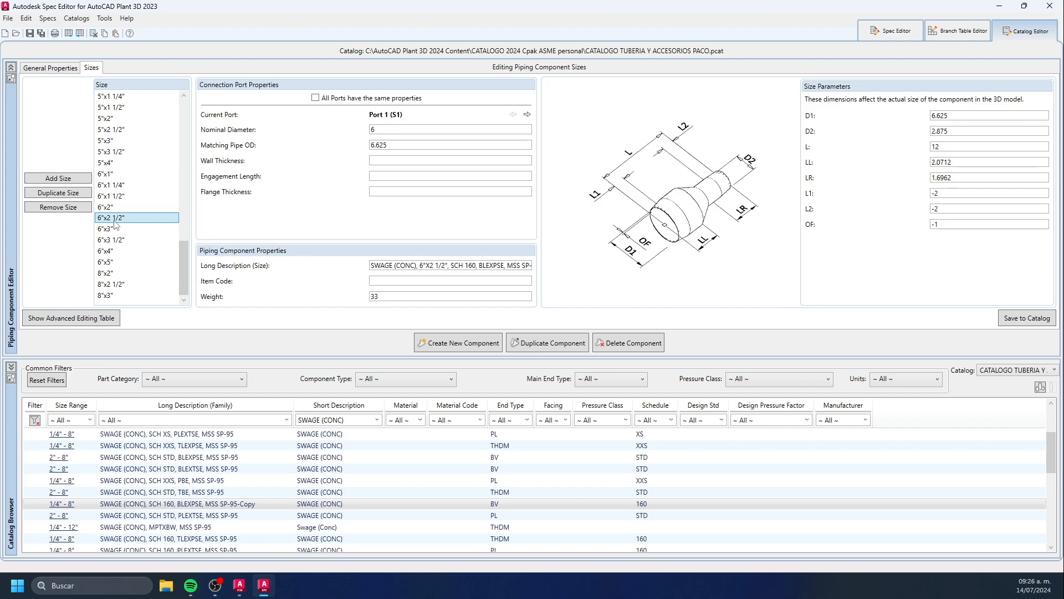
click(131, 283)
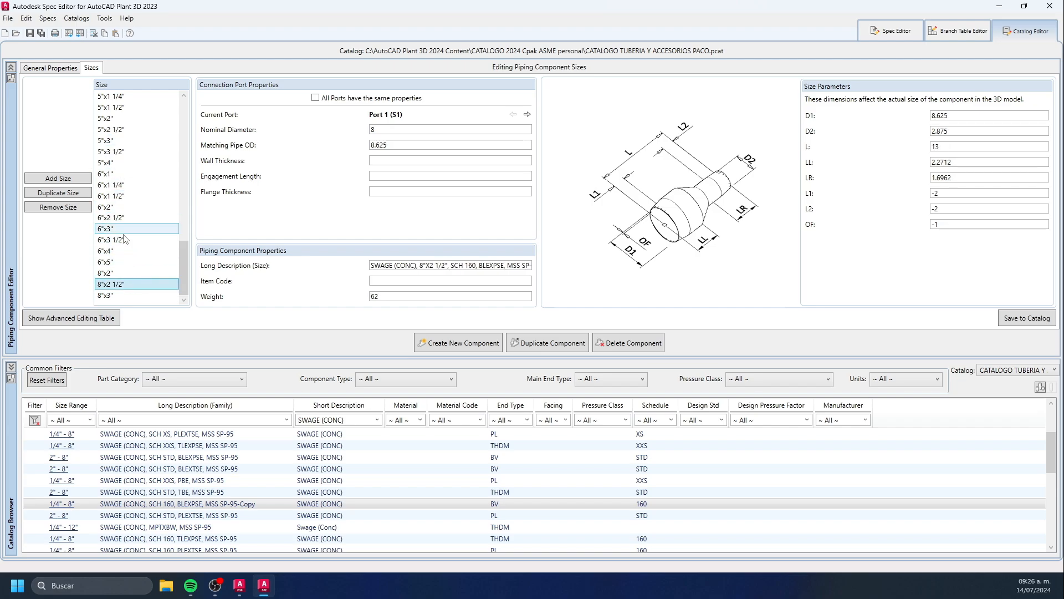
click(120, 273)
click(121, 283)
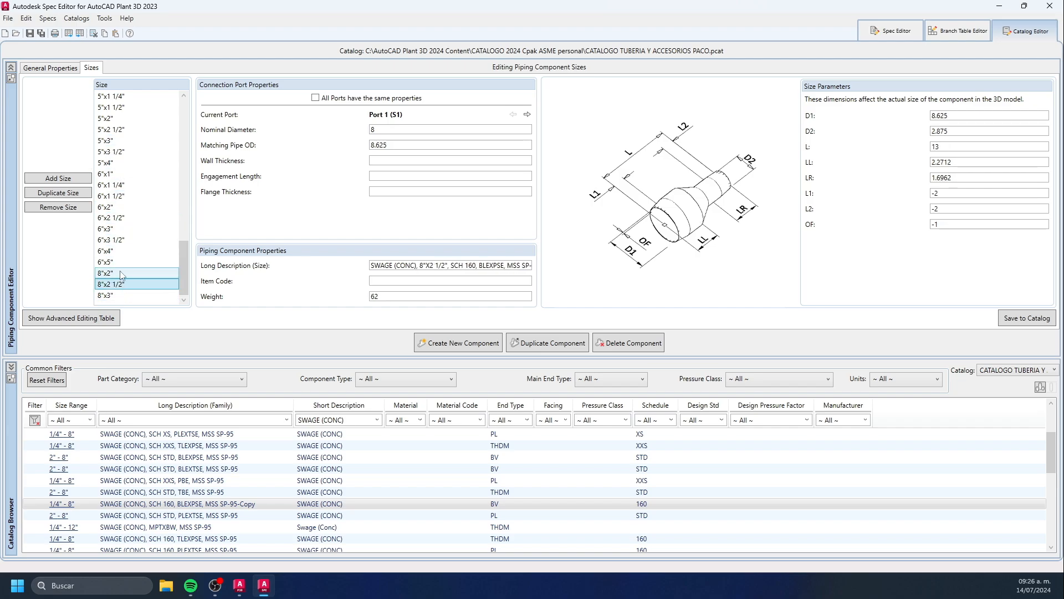
click(77, 211)
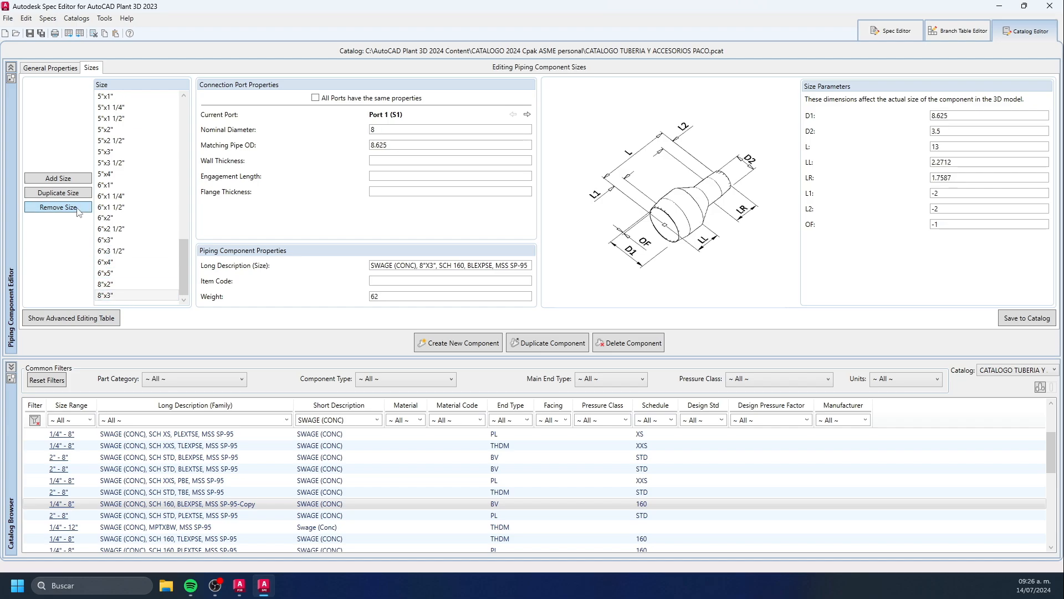
click(77, 208)
- In the SWAGE (CONC), SCH 160, BLEXPSE, MSS SP-95 component, remove sizes 1/4"x1/8" through 3/4"x3/8", plus the 1 1/2"x1/2" size
scroll(175, 200, up, 15)
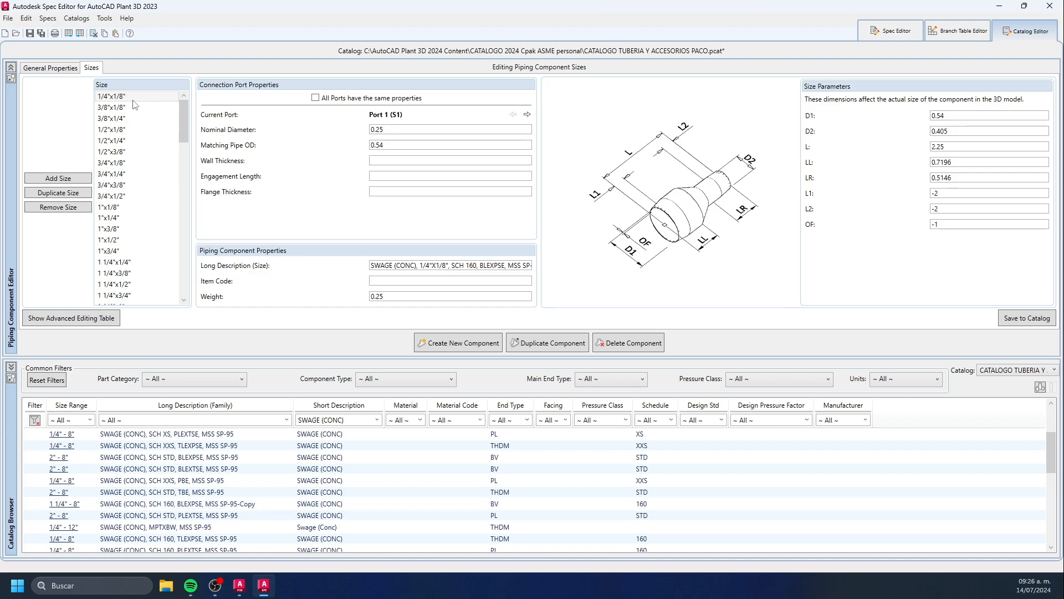
click(130, 97)
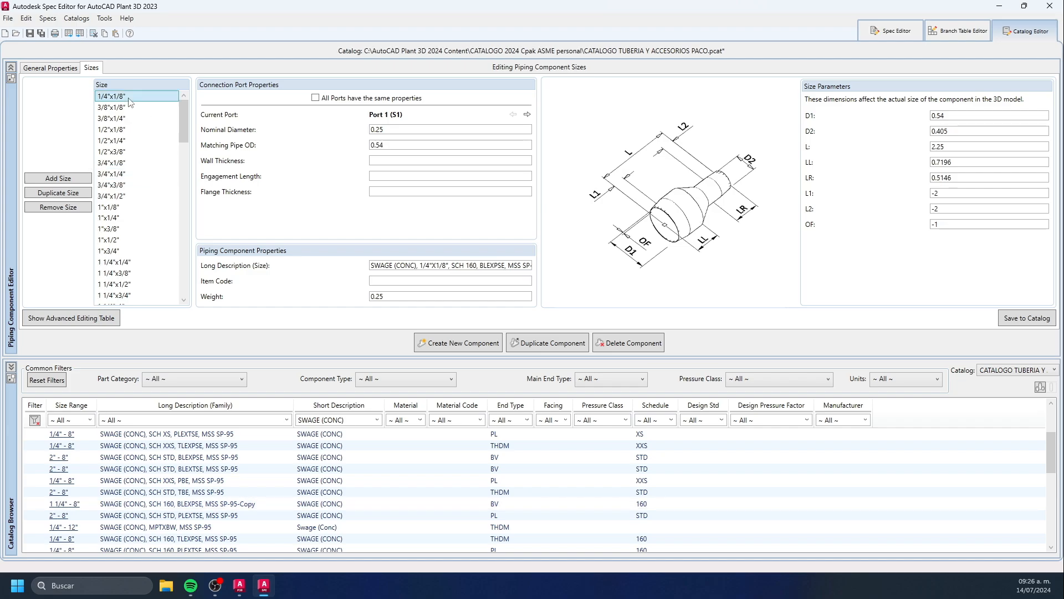
click(69, 209)
click(70, 209)
click(69, 209)
click(69, 209)
click(69, 209)
click(69, 209)
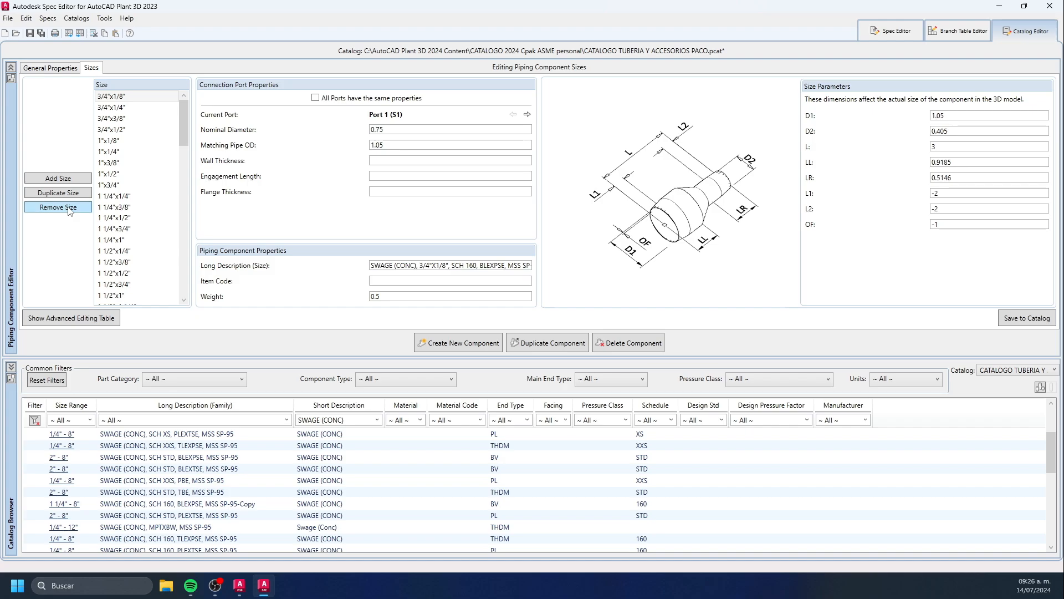
click(69, 209)
click(69, 209)
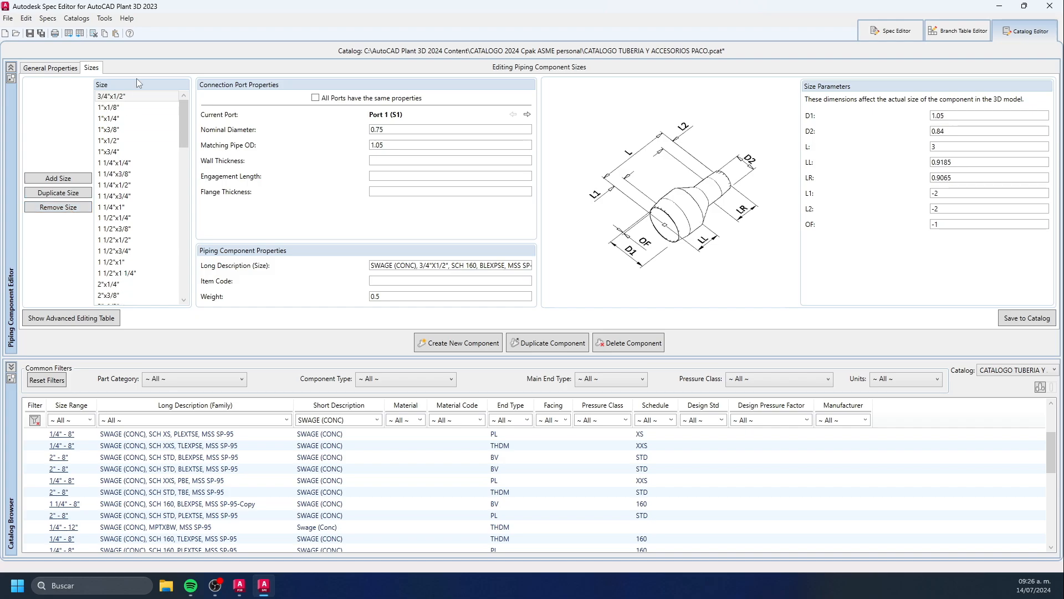
click(69, 209)
click(117, 240)
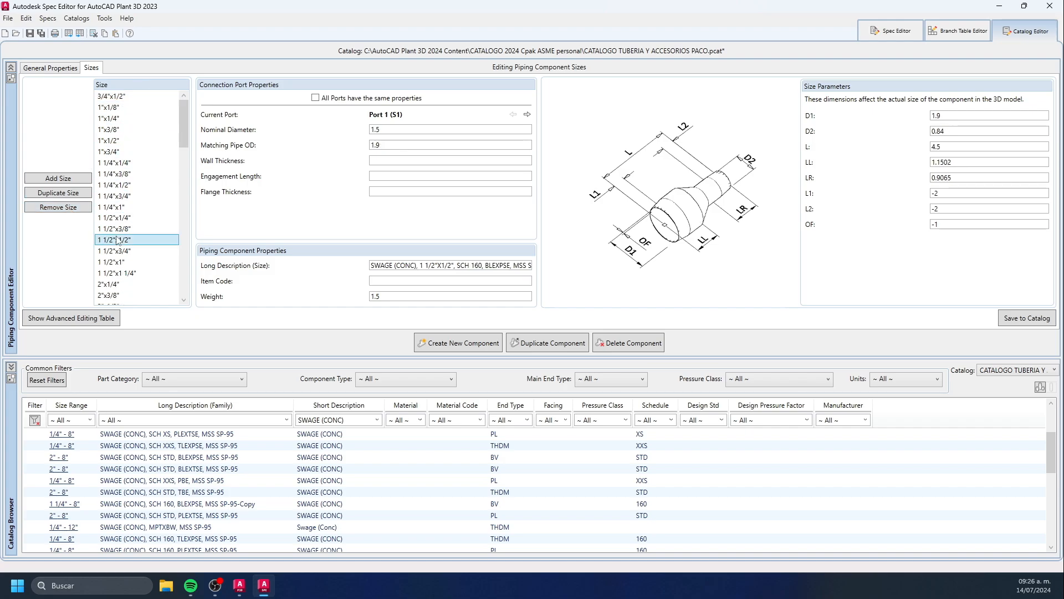
click(63, 210)
click(62, 211)
click(62, 212)
click(62, 213)
click(61, 214)
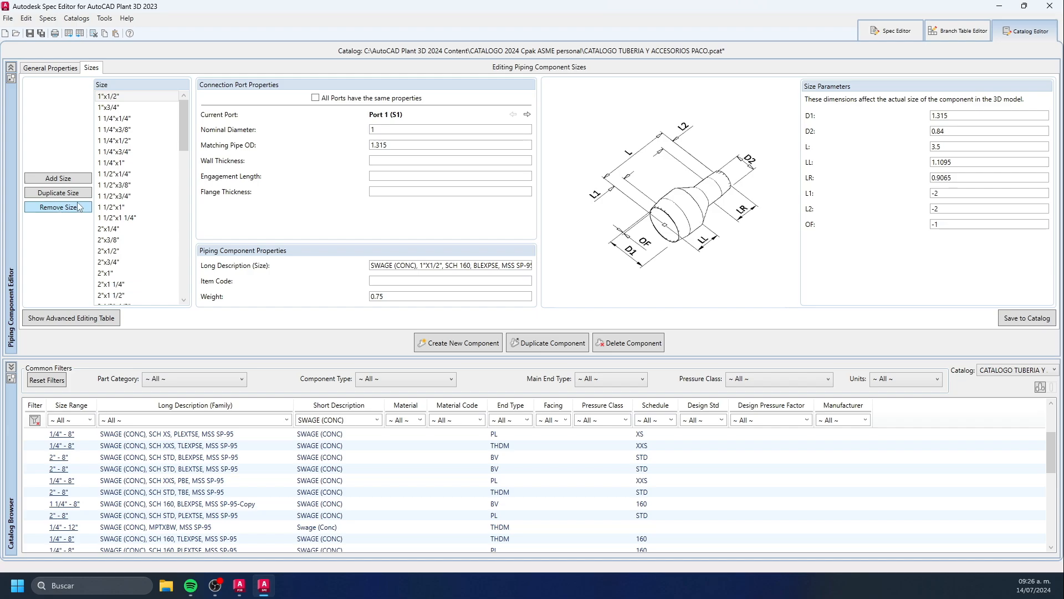
key(ctrl+z)
key(ctrl+z)
key(ctrl+z)
key(ctrl+z)
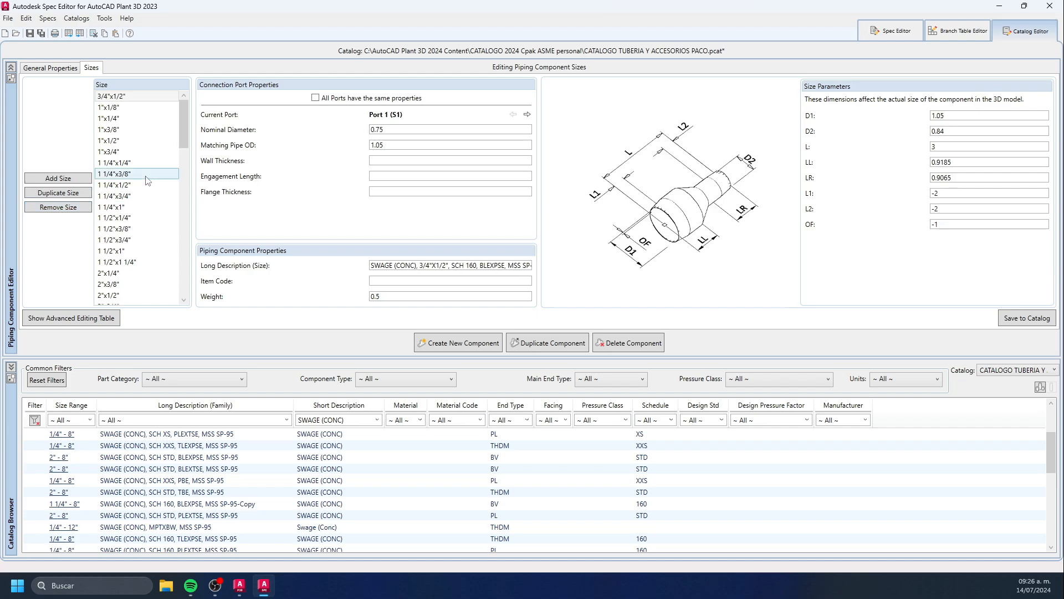
- Remove the 1 1/2"x1/4", 1 1/2"x3/8", 1 1/2"x3/4" and 1 1/2"x1" sizes from the swage
click(141, 228)
click(68, 208)
click(67, 207)
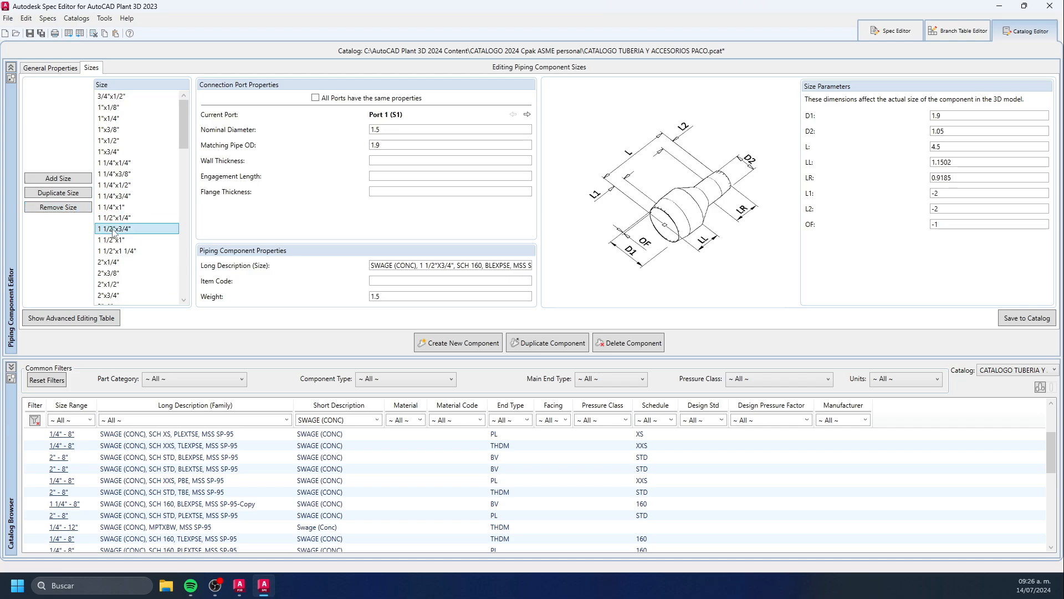
click(67, 209)
click(113, 218)
click(68, 207)
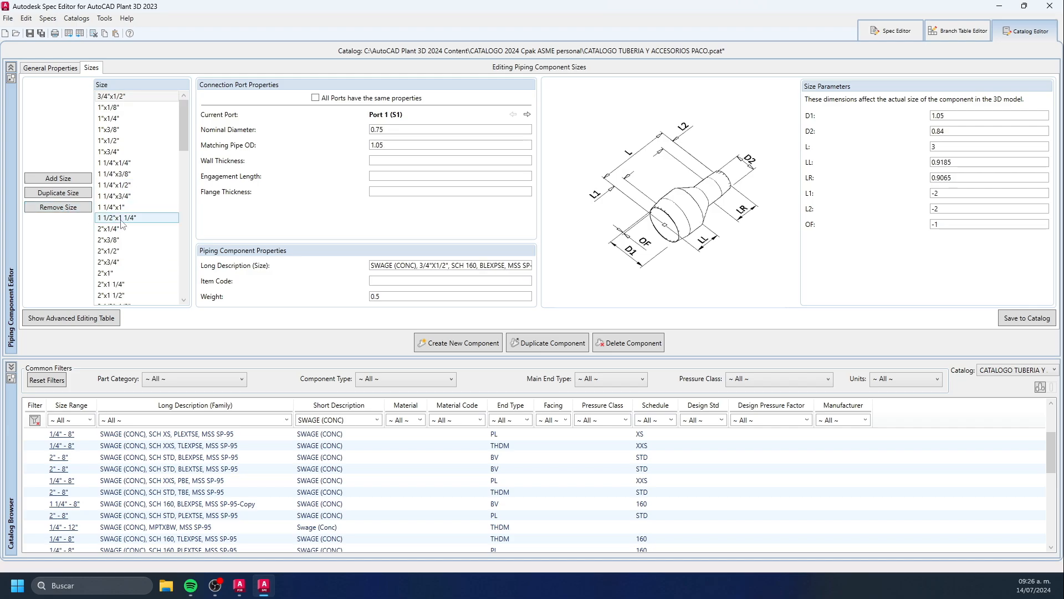
- Remove all 2" sizes of the swage, from 2"x1/4" through 2"x1 1/2"
click(128, 229)
click(68, 209)
click(129, 230)
click(69, 209)
click(127, 229)
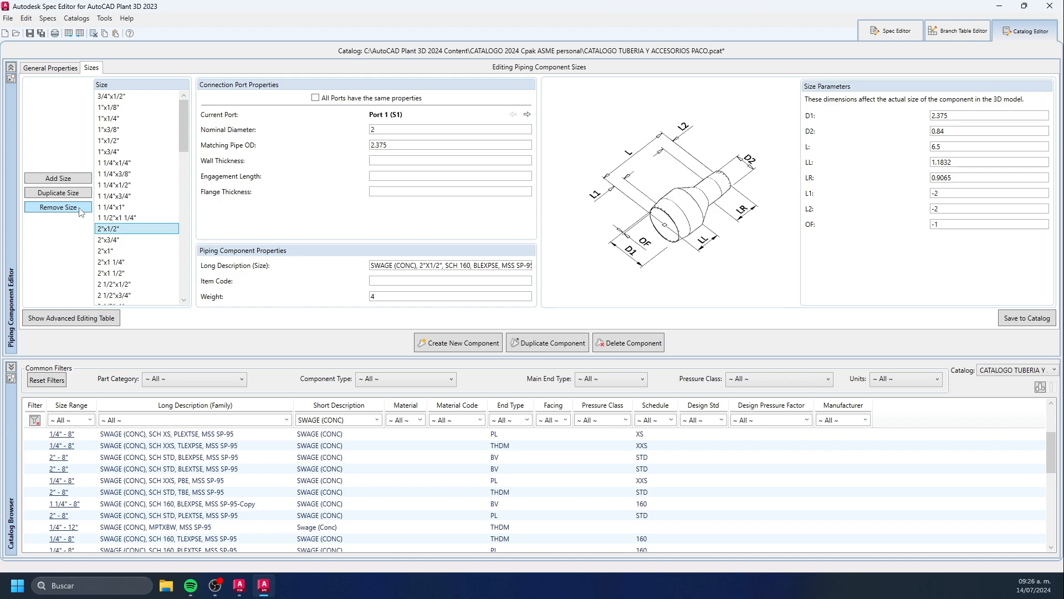
click(69, 209)
click(127, 229)
click(68, 209)
click(124, 230)
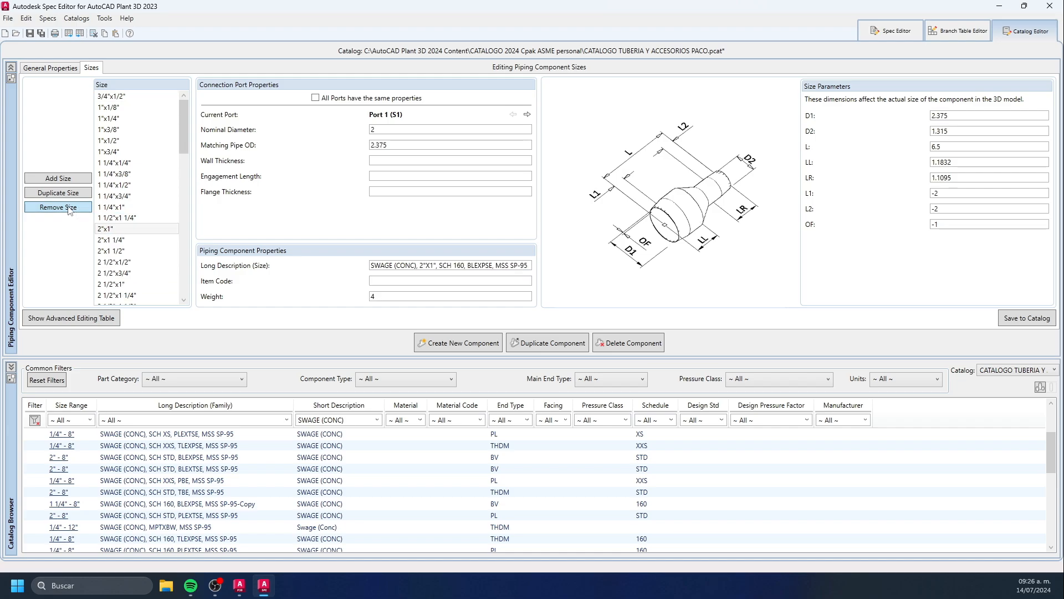
click(69, 209)
click(127, 229)
click(69, 209)
click(128, 229)
click(68, 209)
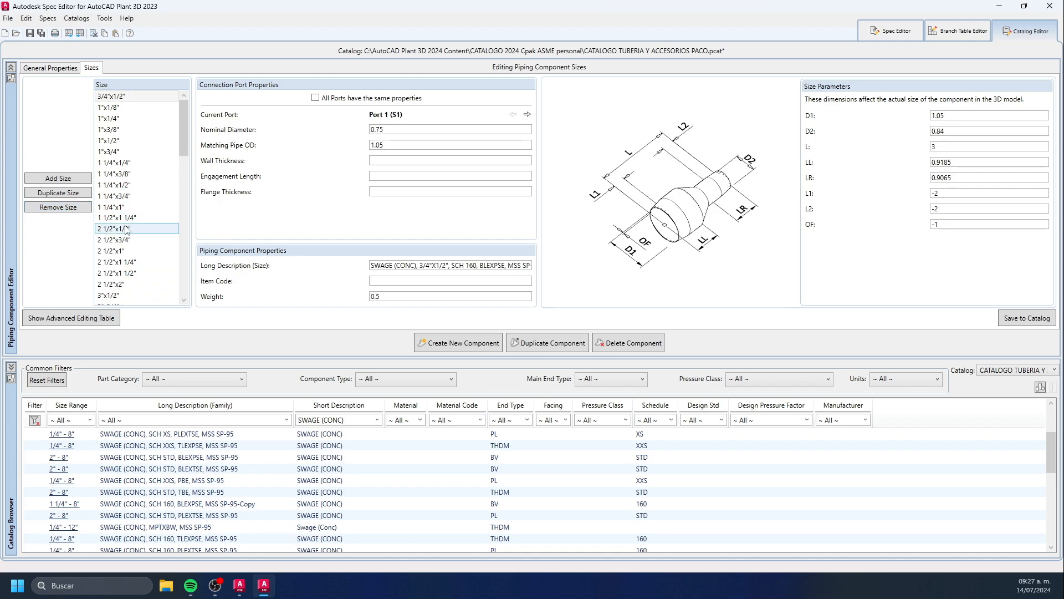
- Remove the 1 1/2"x1 1/4" size and all 2 1/2" sizes from 2 1/2"x1/2" through 2 1/2"x2"
click(128, 229)
click(68, 209)
click(127, 229)
click(68, 208)
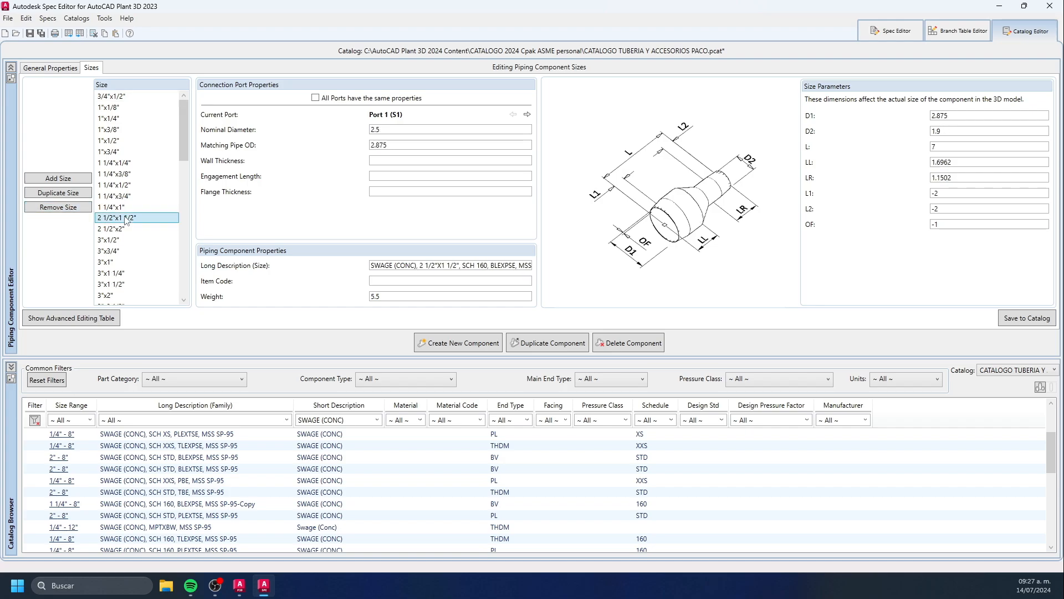
click(73, 208)
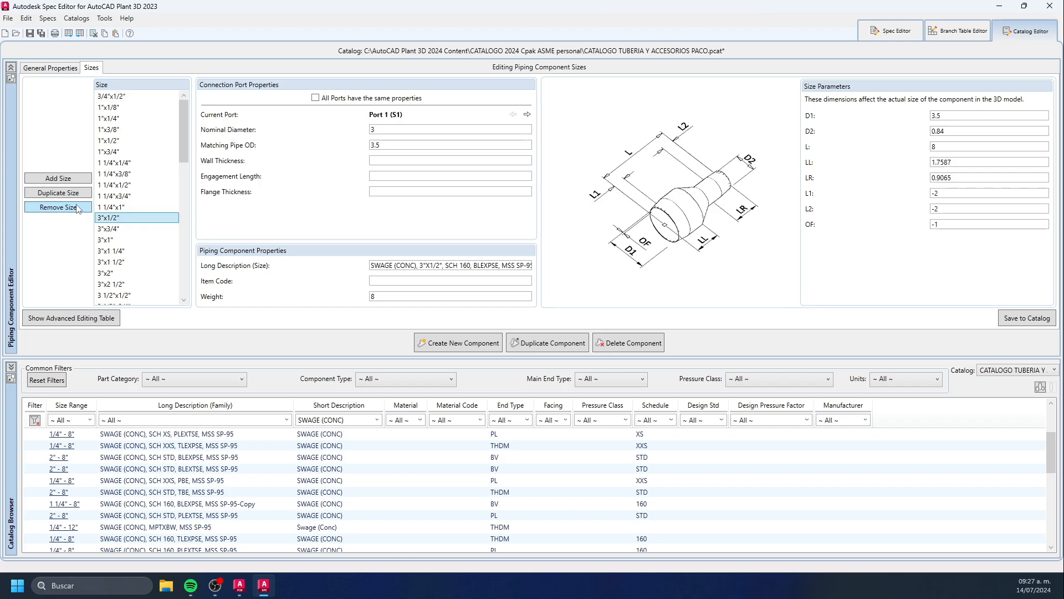
- Remove all 3" sizes of the swage, from 3"x1/2" through 3"x2 1/2"
click(78, 208)
click(83, 210)
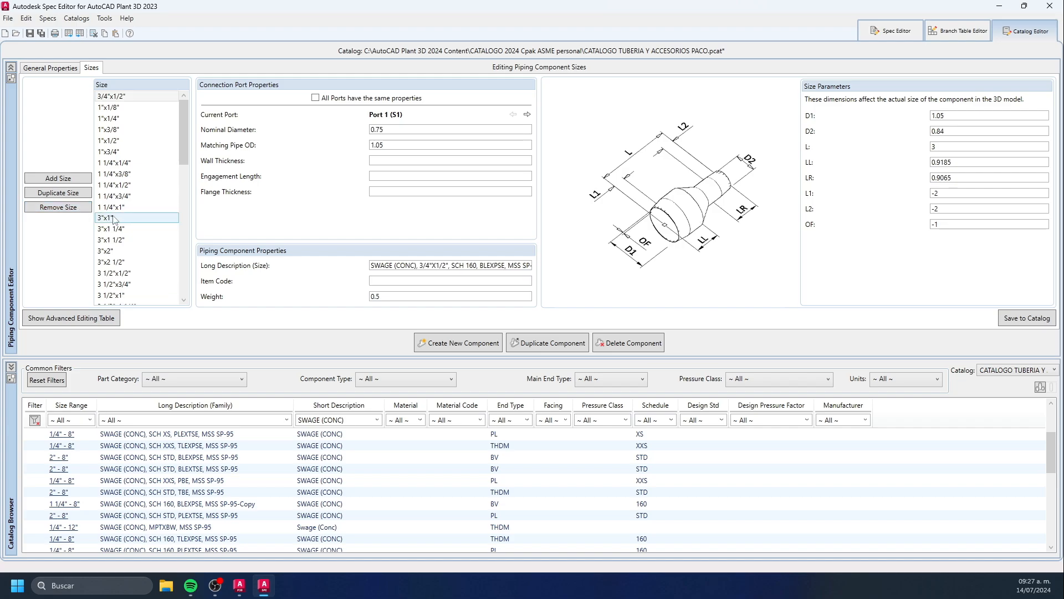
click(83, 210)
click(72, 207)
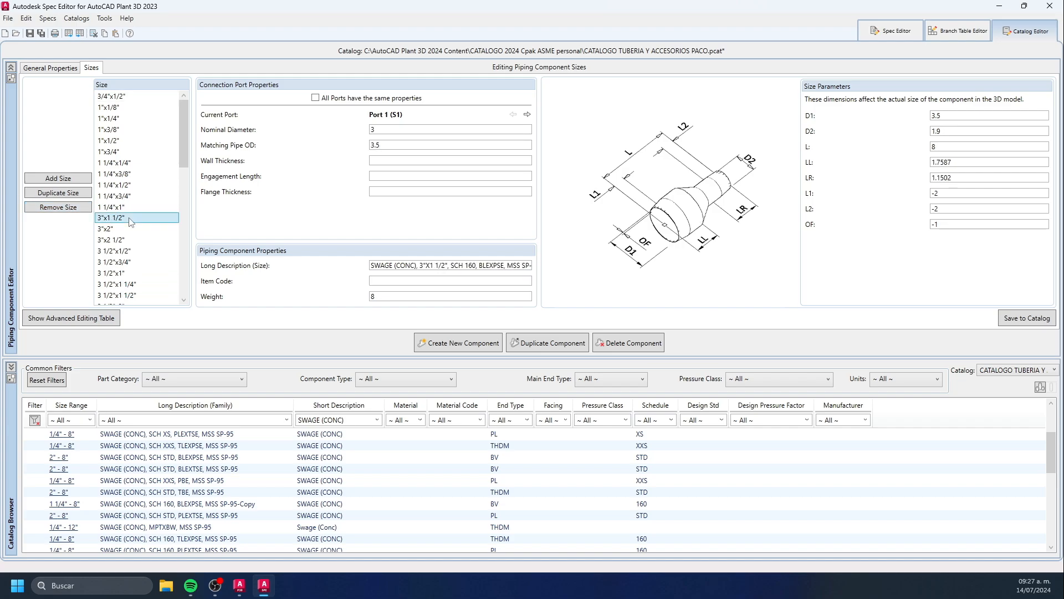
click(77, 208)
click(76, 209)
click(74, 207)
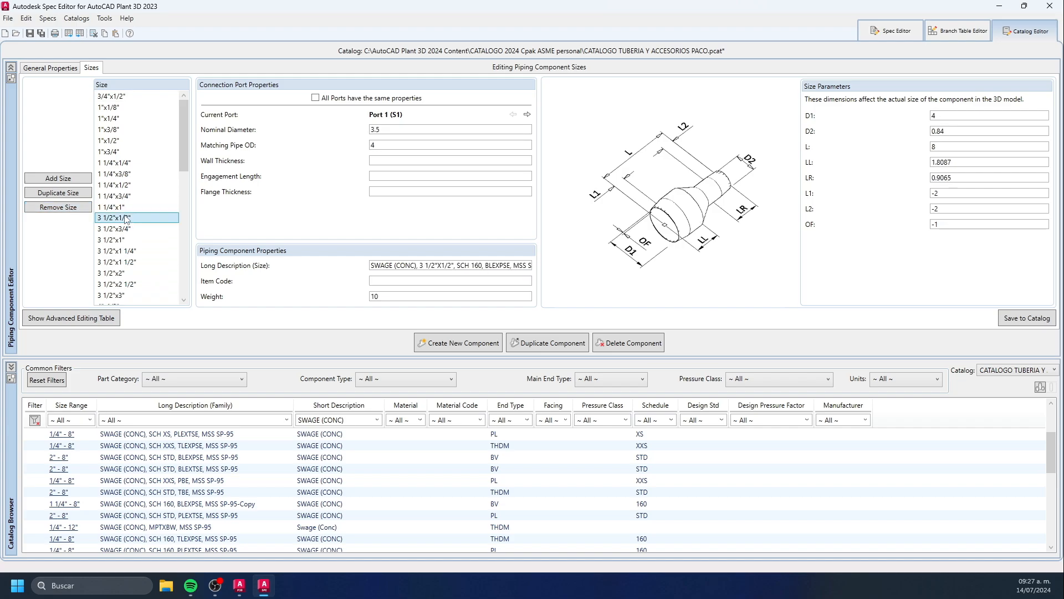
- Remove every remaining swage size except 3/4"x1/2" and bring up the component's general properties
click(76, 207)
click(76, 208)
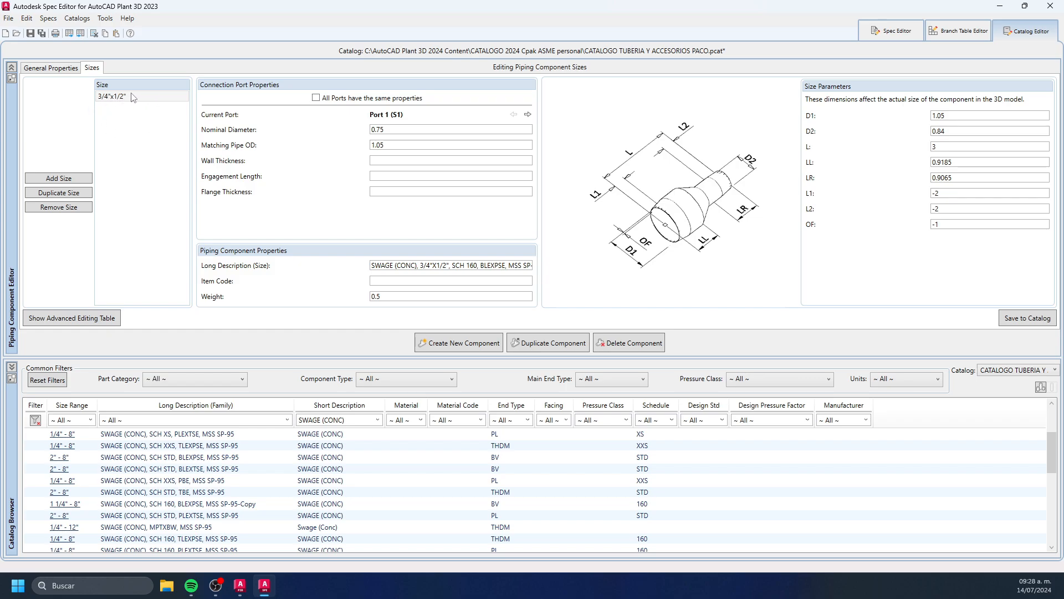
click(52, 68)
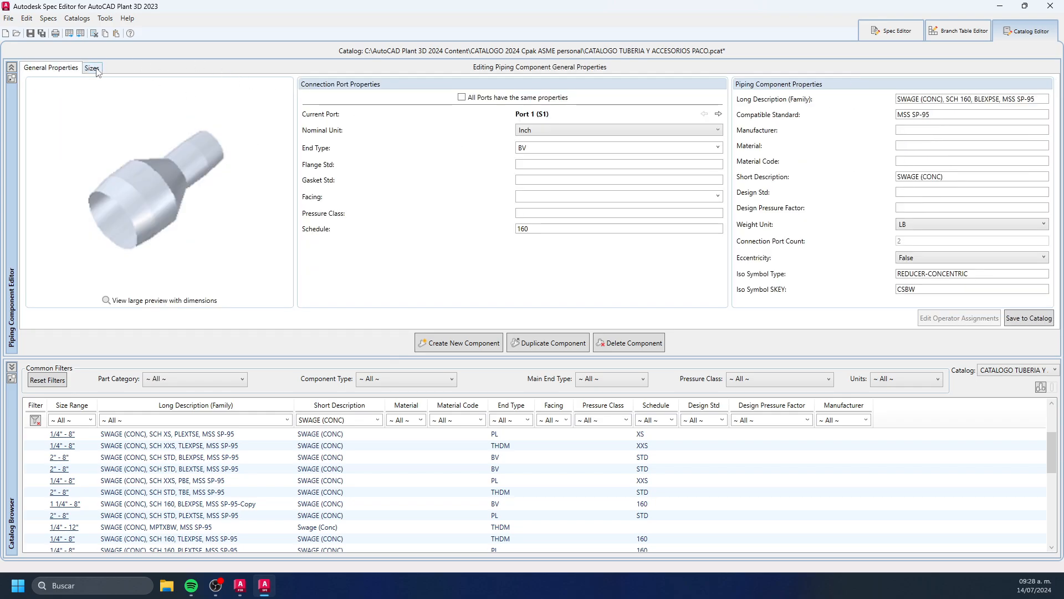
- Change the swage component's short description to "SWAGE per. 0.75-0.5"
click(92, 68)
click(52, 69)
drag(952, 176, 864, 174)
click(962, 177)
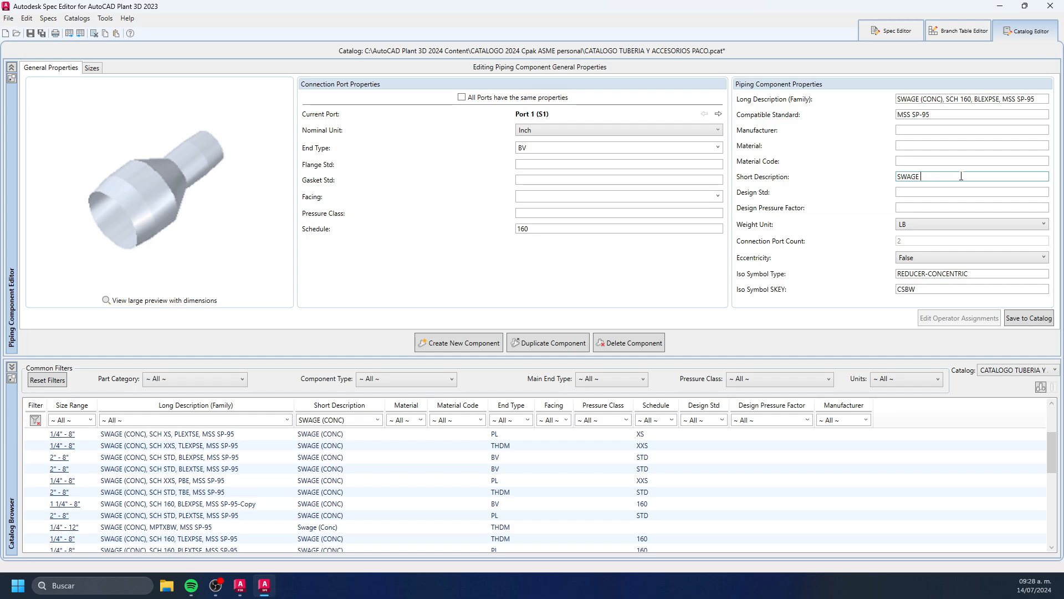
text(. 0.75-0.5)
- Set the end type of the swage's Port 1 (S1) to PL
click(719, 115)
click(704, 114)
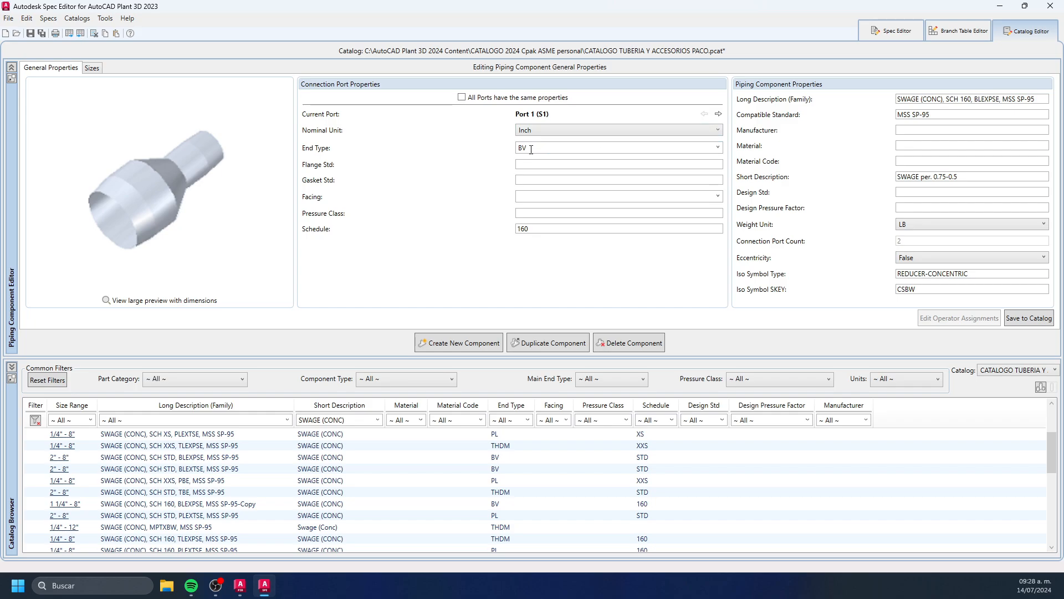
click(715, 153)
click(710, 149)
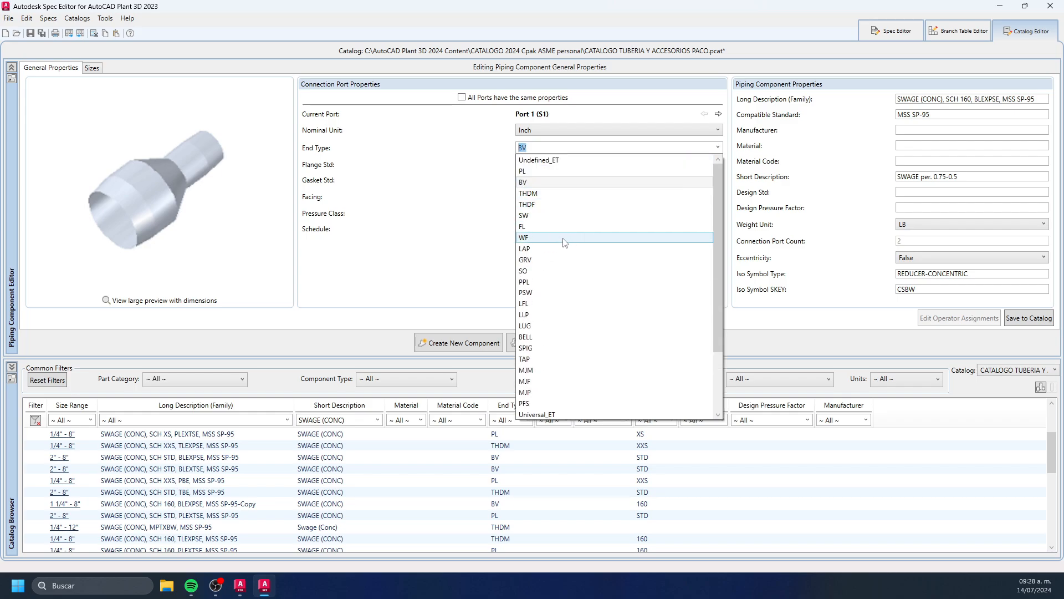
click(532, 171)
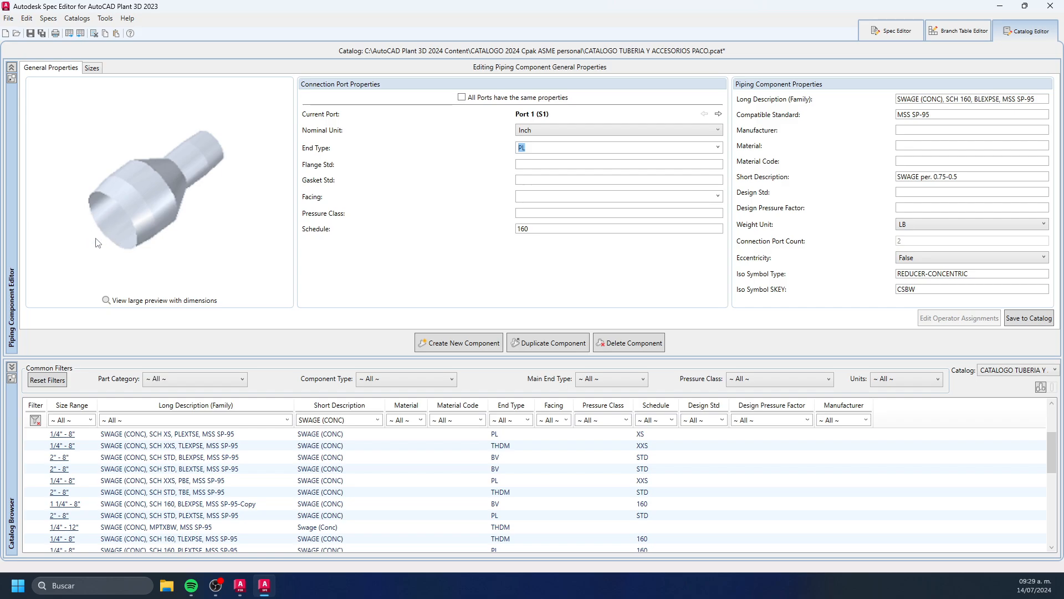
- Set the end type of the swage's Port 2 (S2) to THDM and save the component to the catalog
click(718, 115)
click(711, 148)
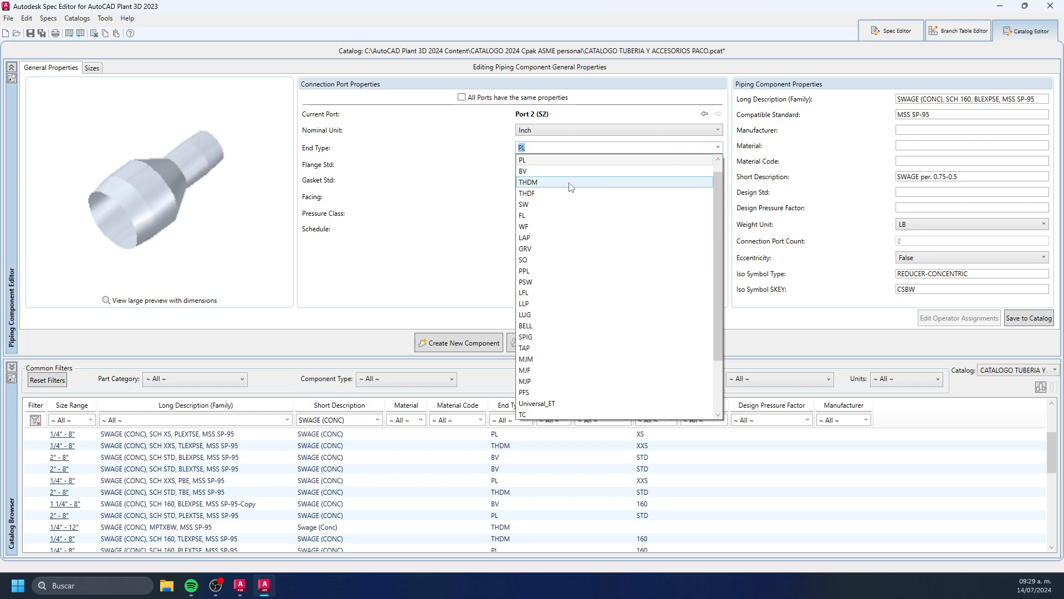
click(570, 187)
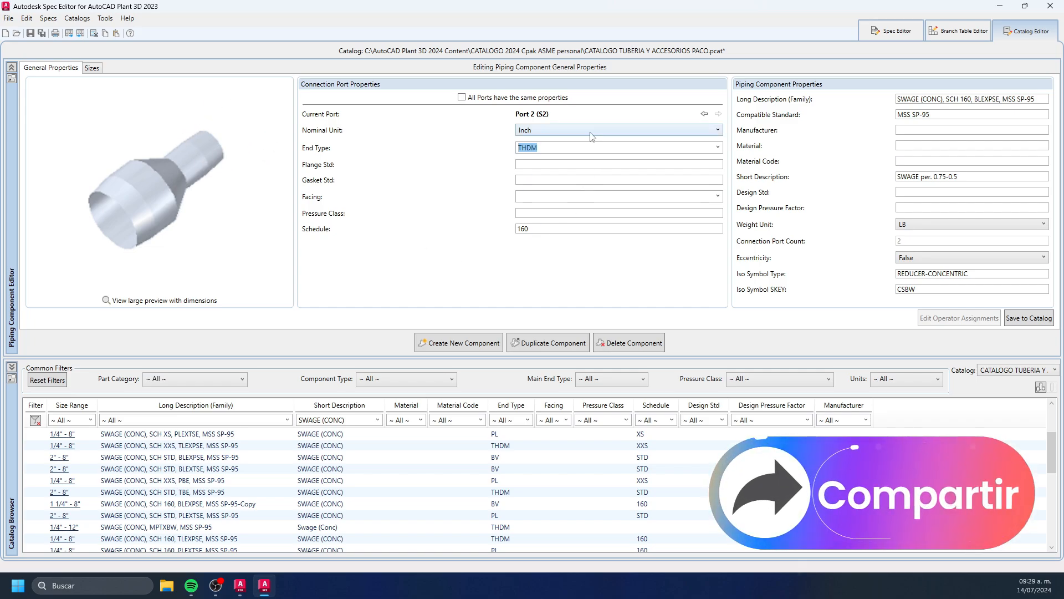
click(1029, 322)
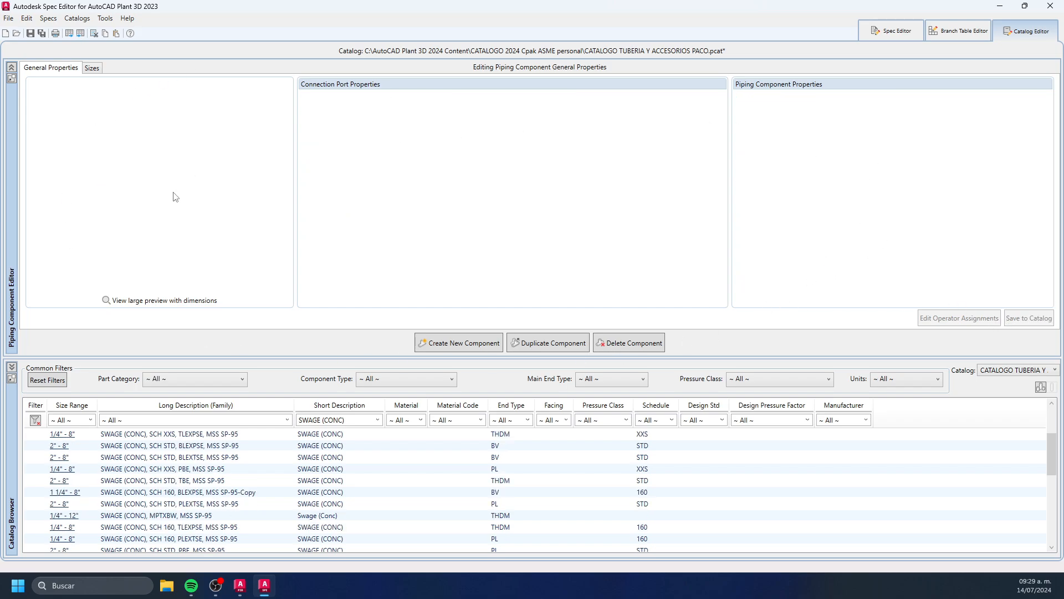
- Filter the catalog by the short description SWAGE PER. 0.75-0.5 and check the end types of both ports of the swage
click(377, 419)
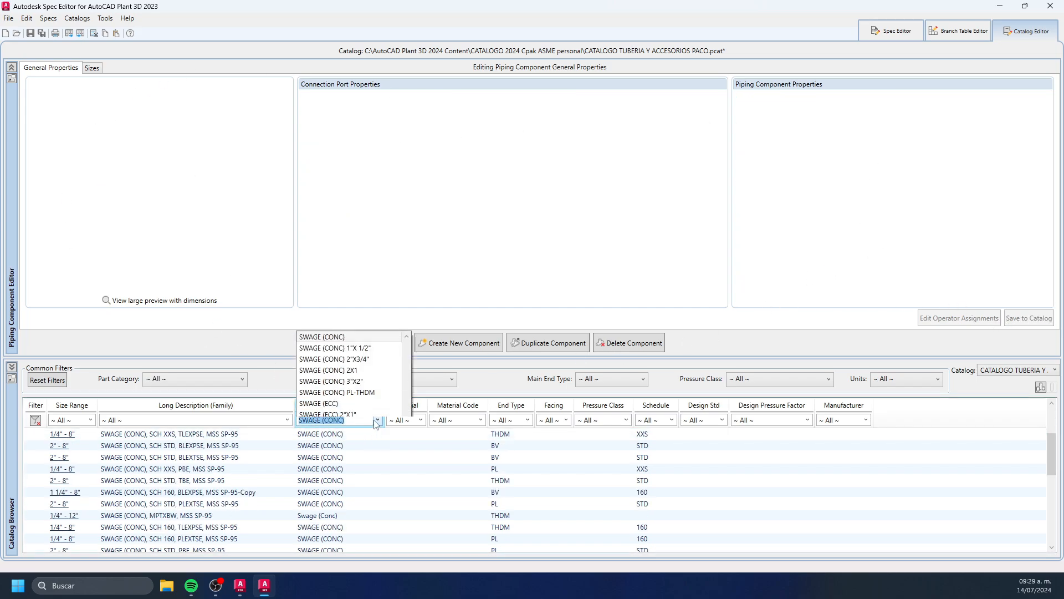
mouse_move(407, 357)
mouse_down()
mouse_move(406, 388)
mouse_move(408, 358)
mouse_up()
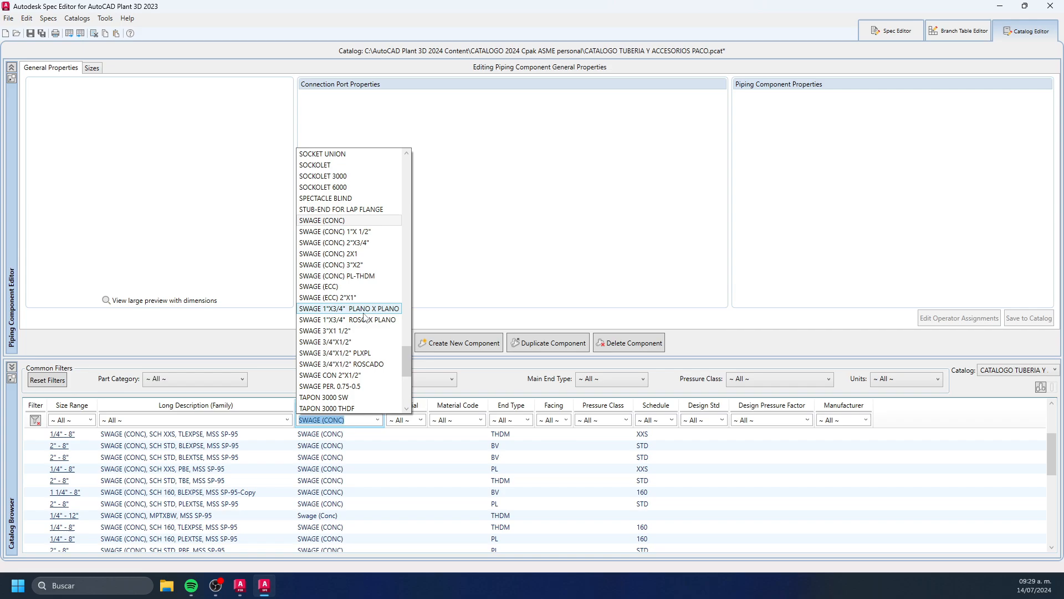
click(331, 386)
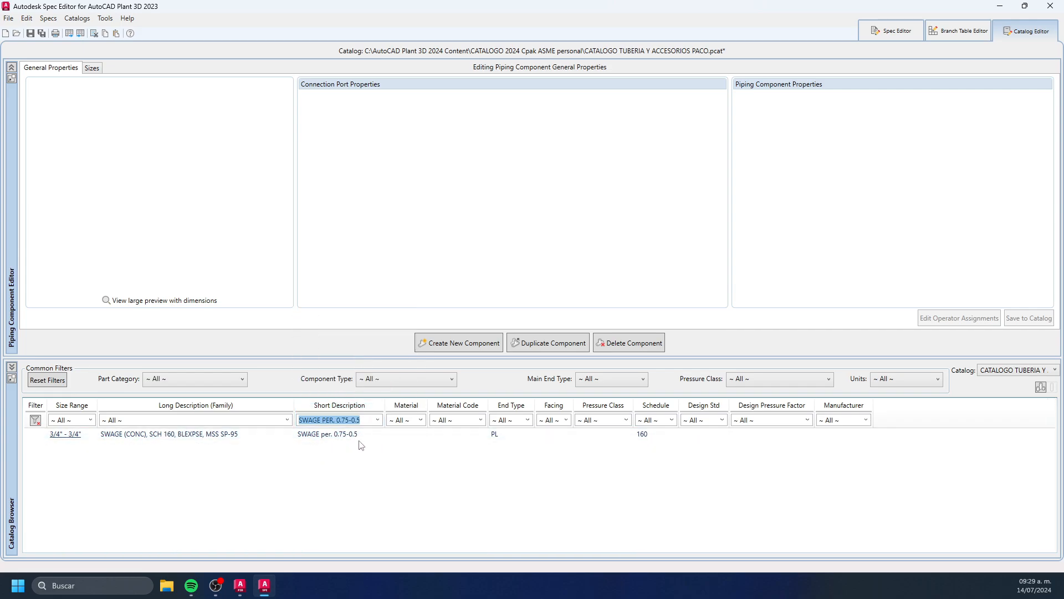
click(340, 440)
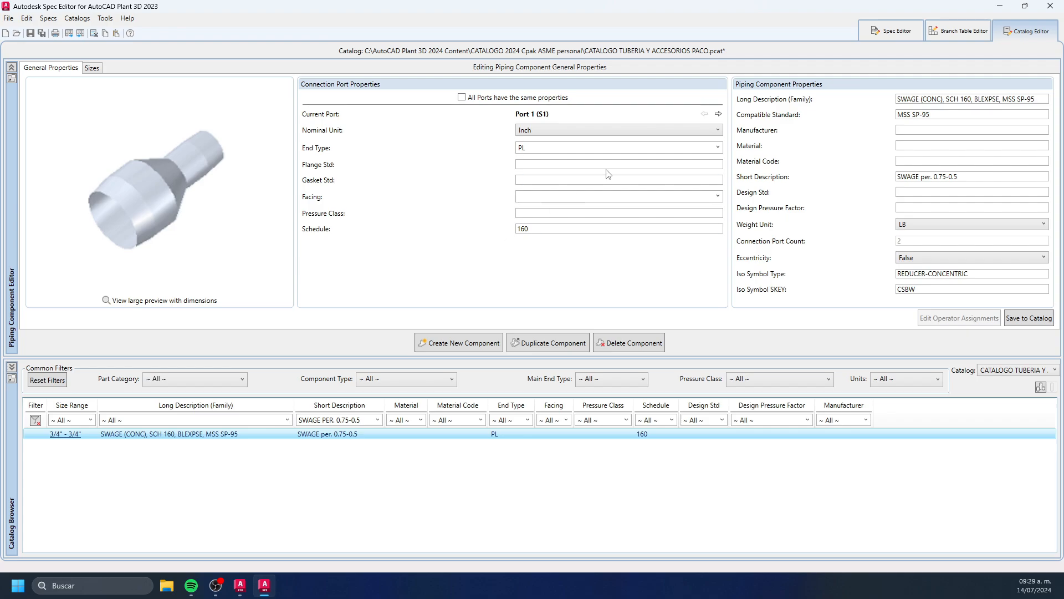
click(718, 114)
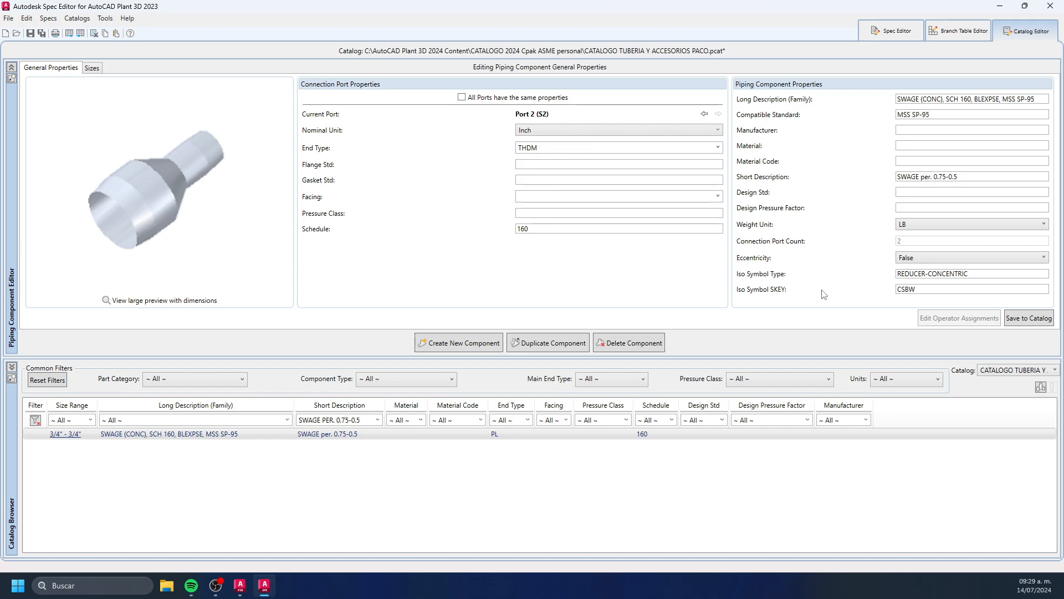
click(344, 432)
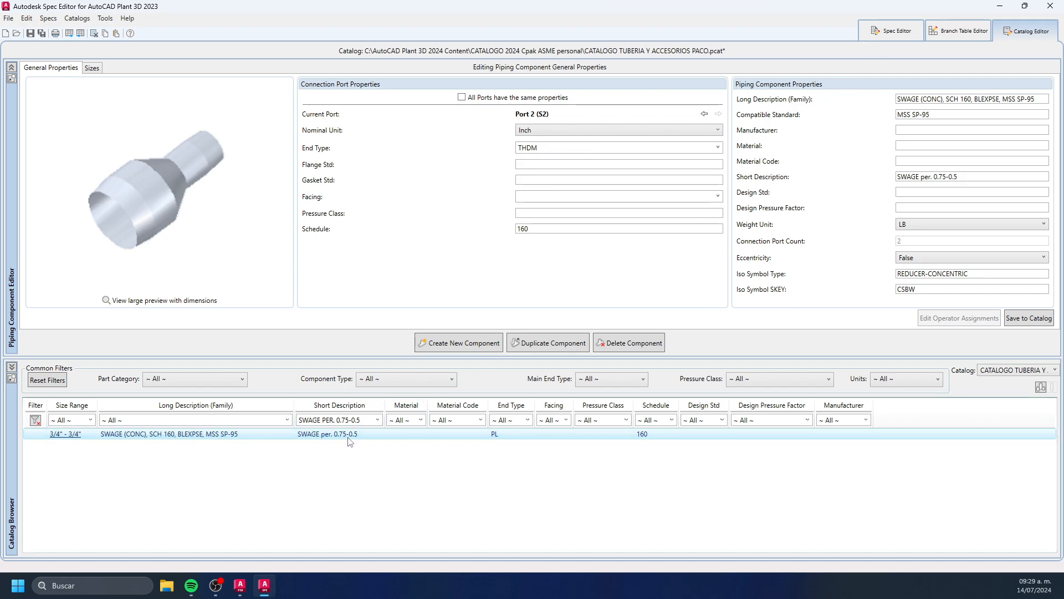
right_click(350, 440)
click(398, 404)
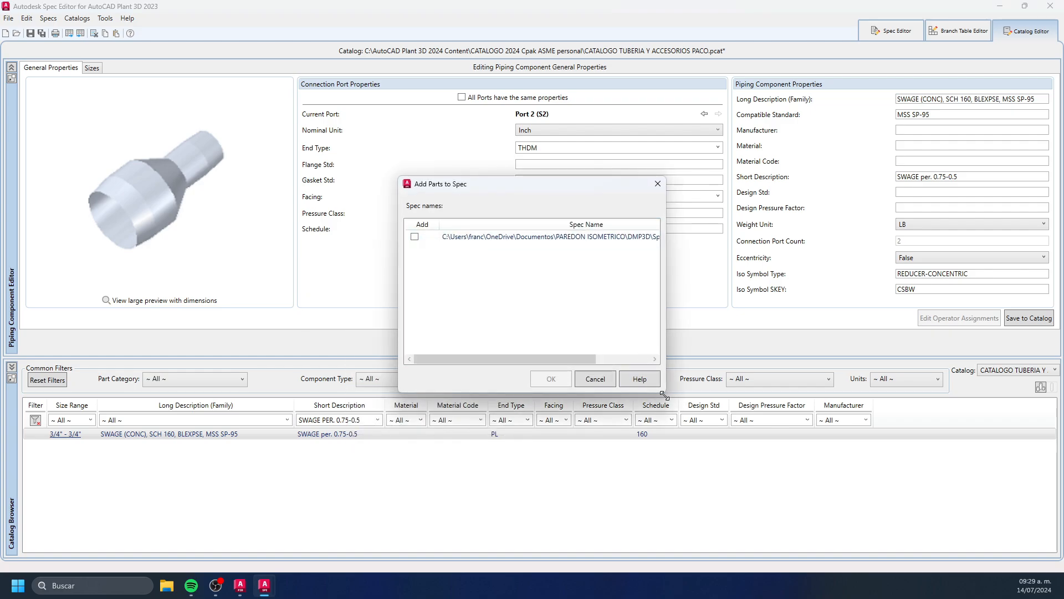
drag(665, 394, 817, 393)
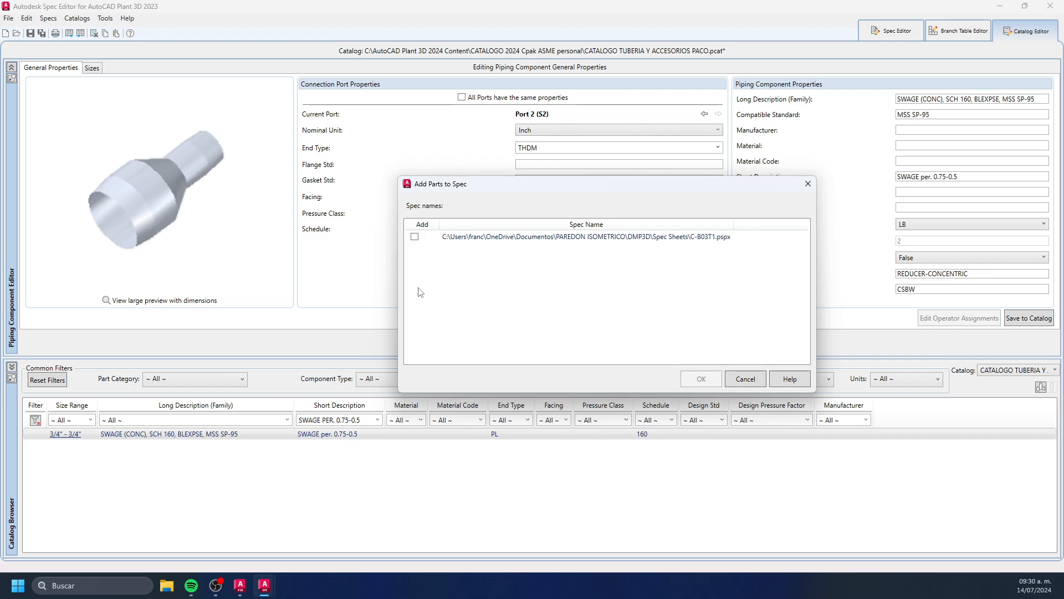
click(745, 379)
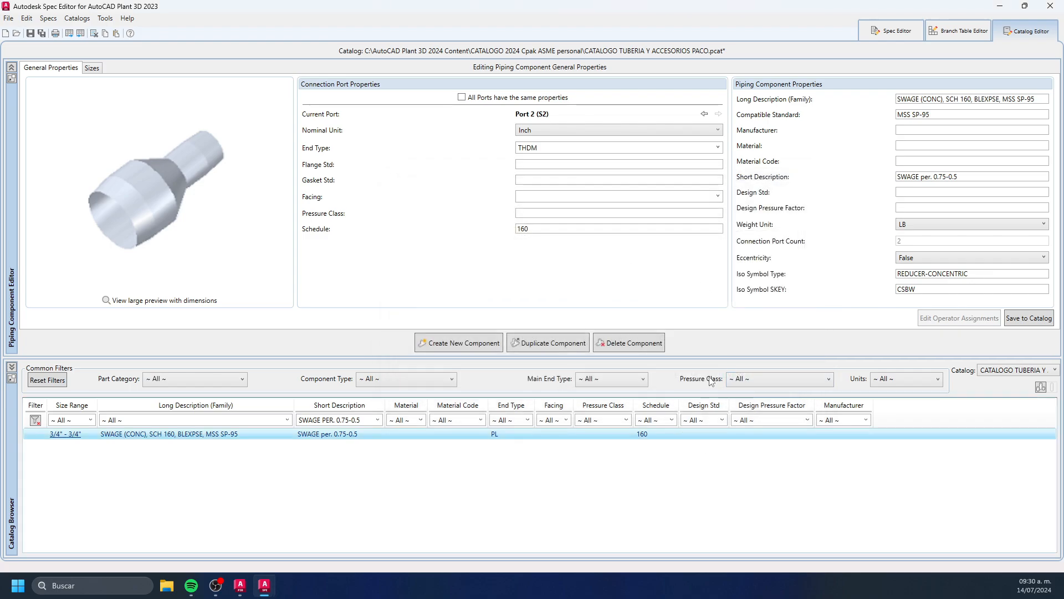
- In the Spec Editor, switch the source catalog to CATALOGO TUBERIA Y ACCESORIOS PACO
click(893, 32)
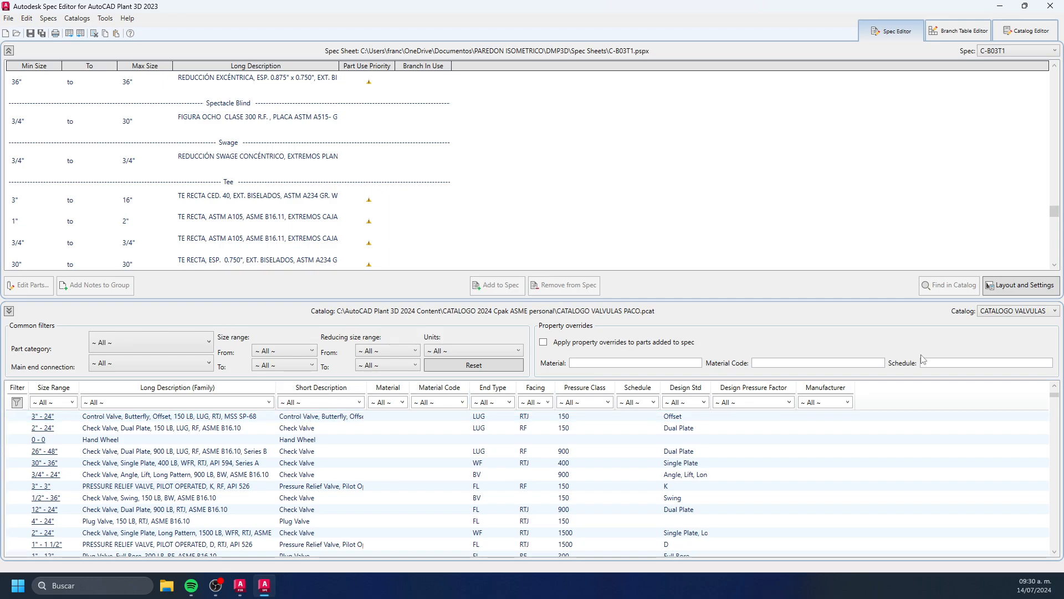
click(1028, 311)
click(999, 335)
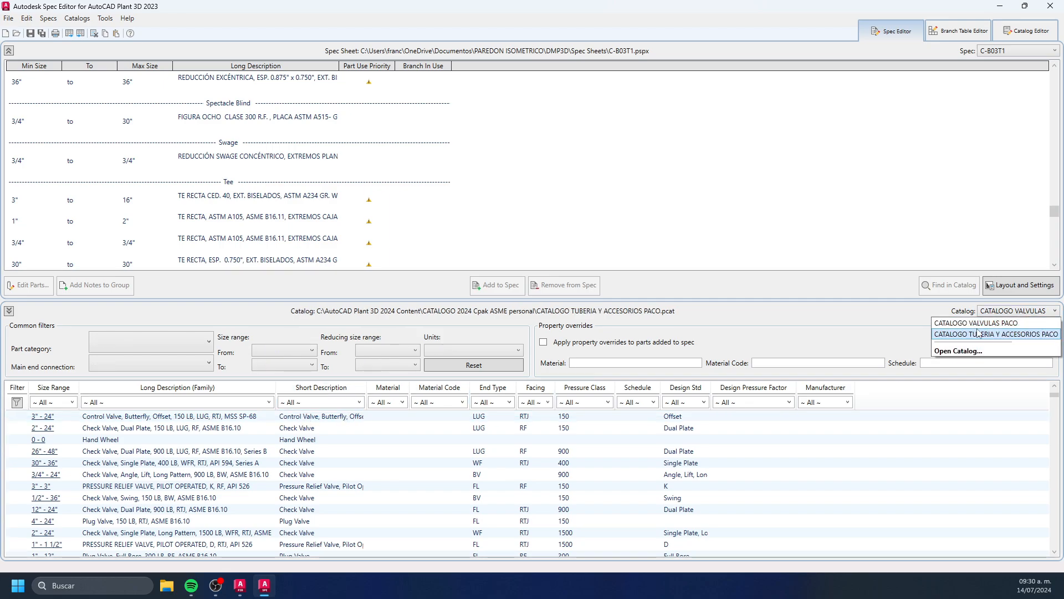
- Filter the catalog by the short description SWAGE PER. 0.75-0.5 and add that swage to the C-B03T1 spec
click(359, 402)
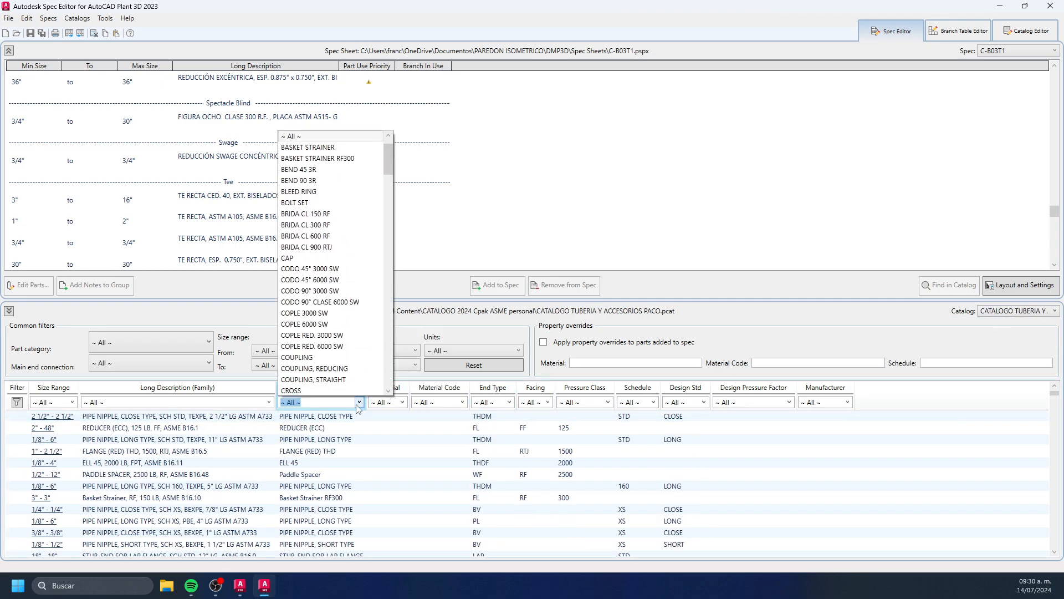
drag(387, 166, 391, 348)
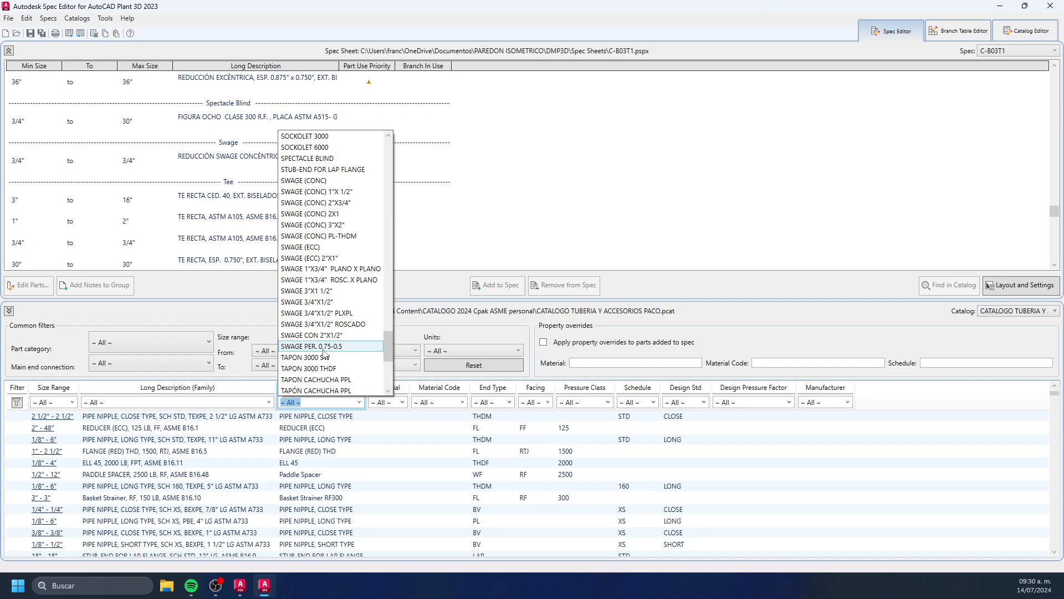
click(322, 357)
click(324, 415)
right_click(314, 413)
click(302, 419)
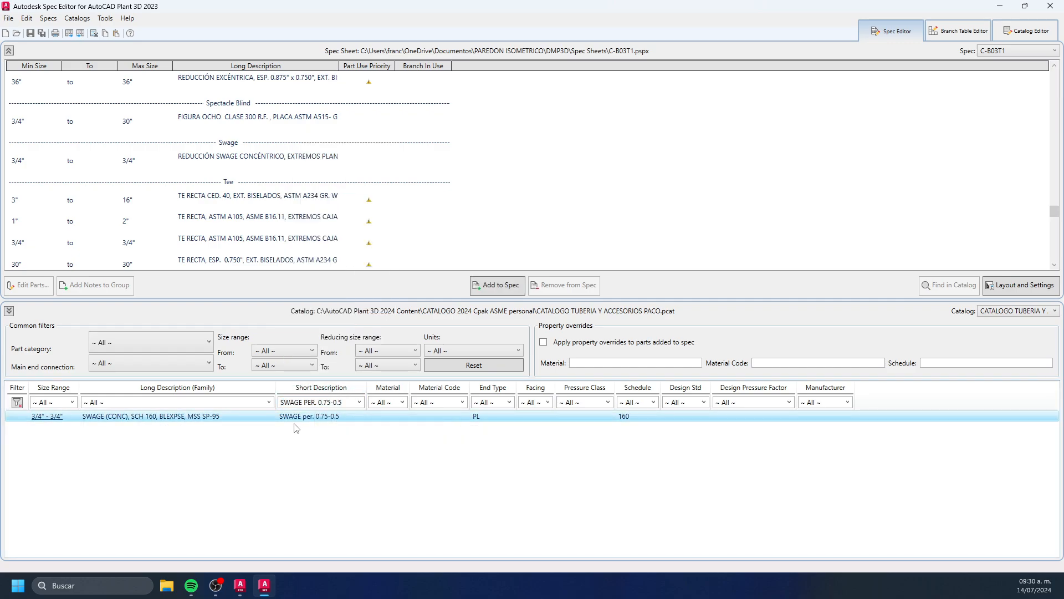
click(495, 284)
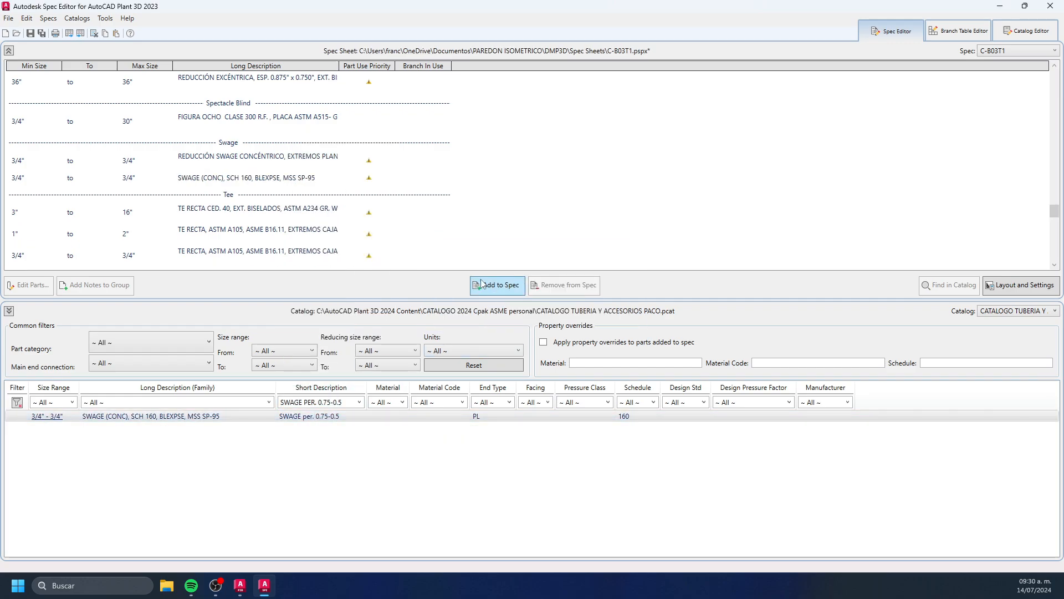
- Check the size of the SWAGE (CONC), SCH 160 part in the spec's part list without changing it
click(259, 164)
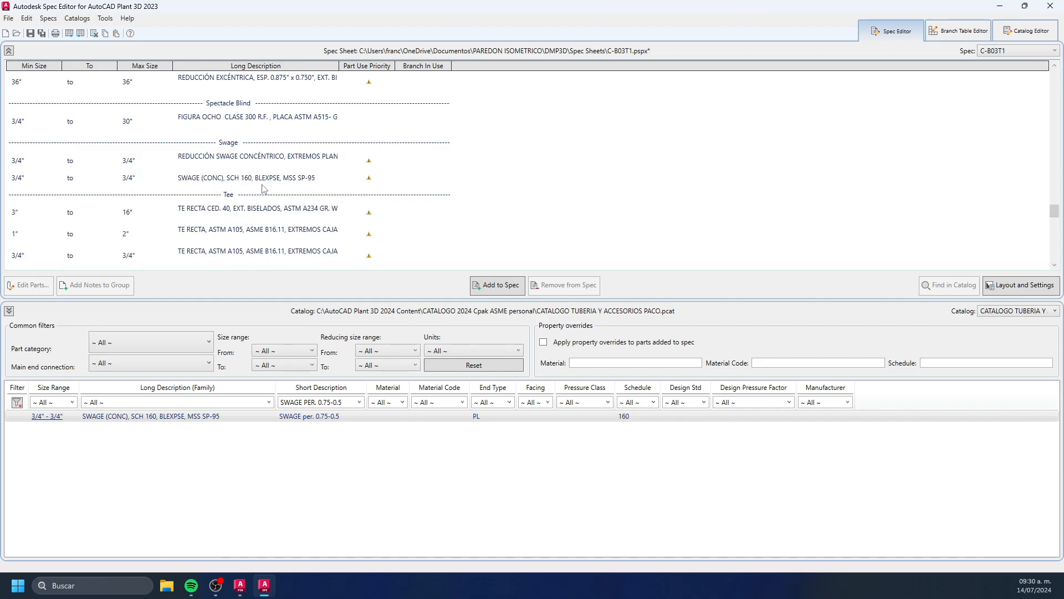
double_click(262, 178)
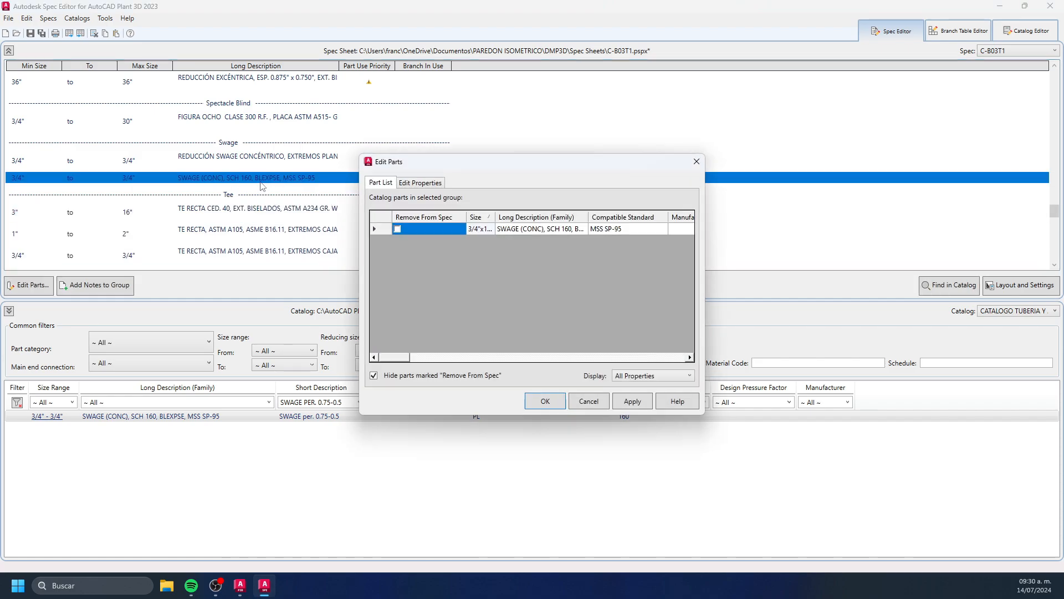
drag(587, 212, 598, 213)
drag(495, 215, 529, 215)
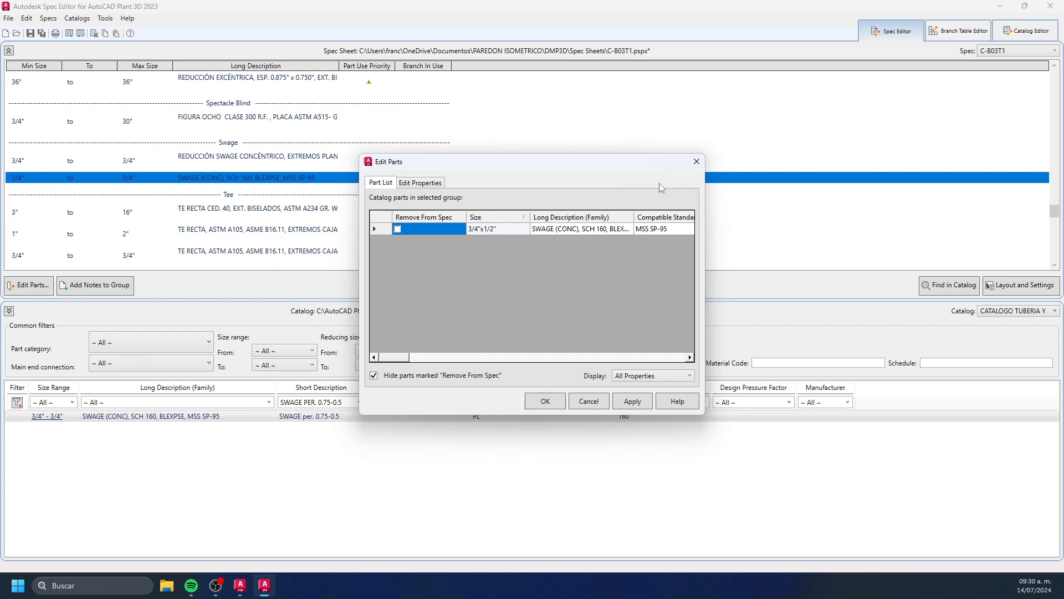
click(697, 161)
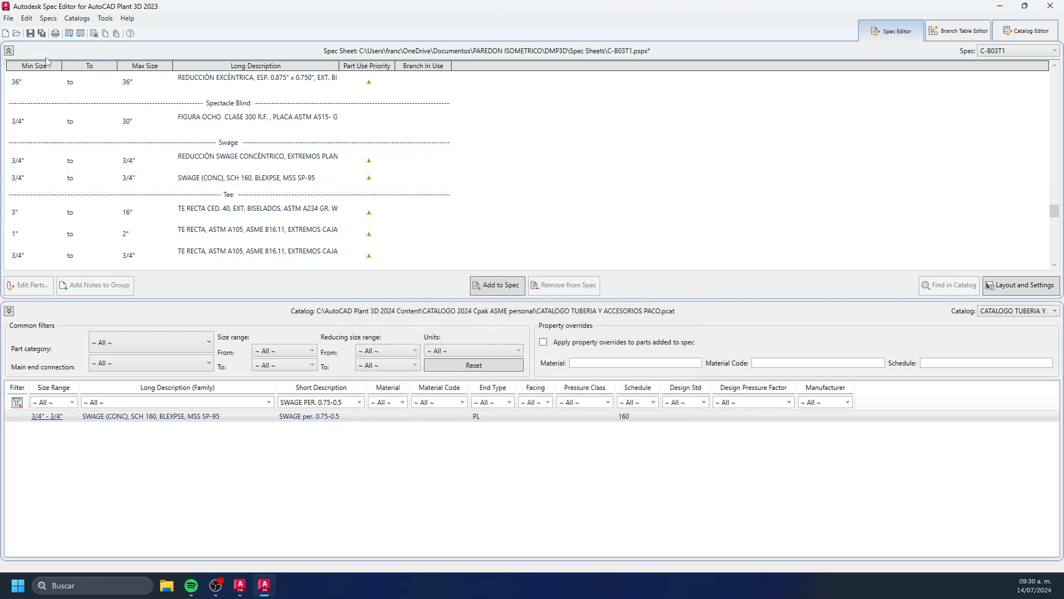
- Save all open specs and catalogs, and close the Spec Editor to return to the PLANO 3D_v4 ELEV drawing in AutoCAD Plant 3D
click(8, 18)
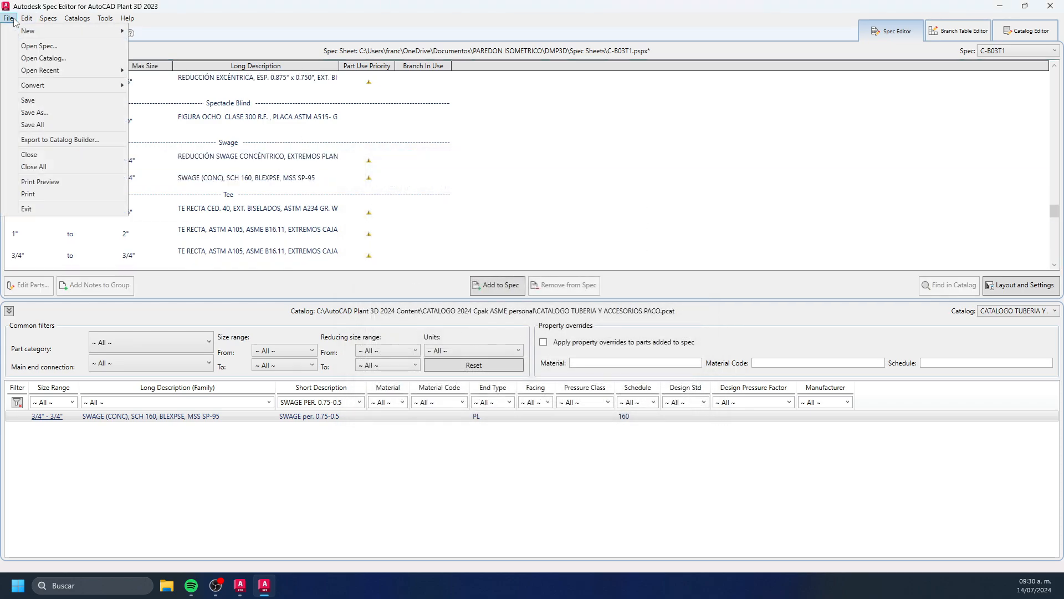
click(47, 123)
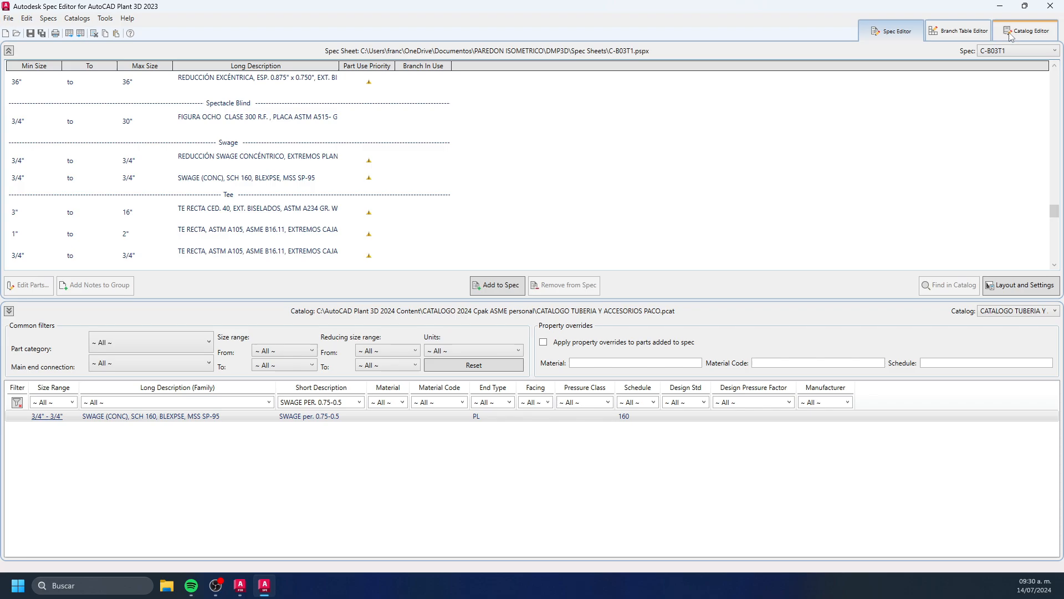
click(1042, 11)
scroll(423, 259, down, 3)
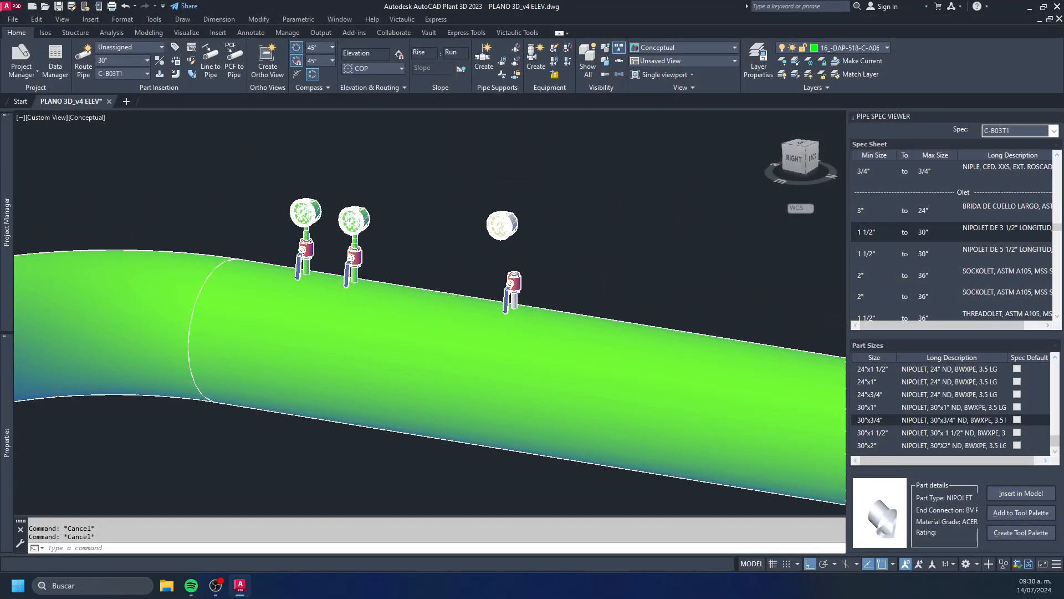
scroll(423, 259, up, 5)
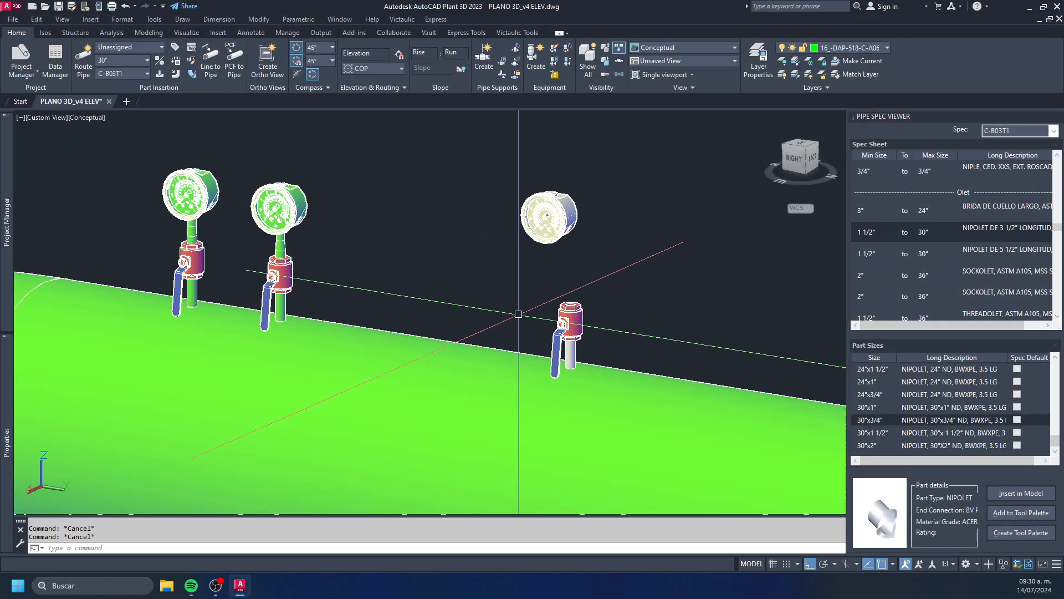
scroll(390, 237, down, 5)
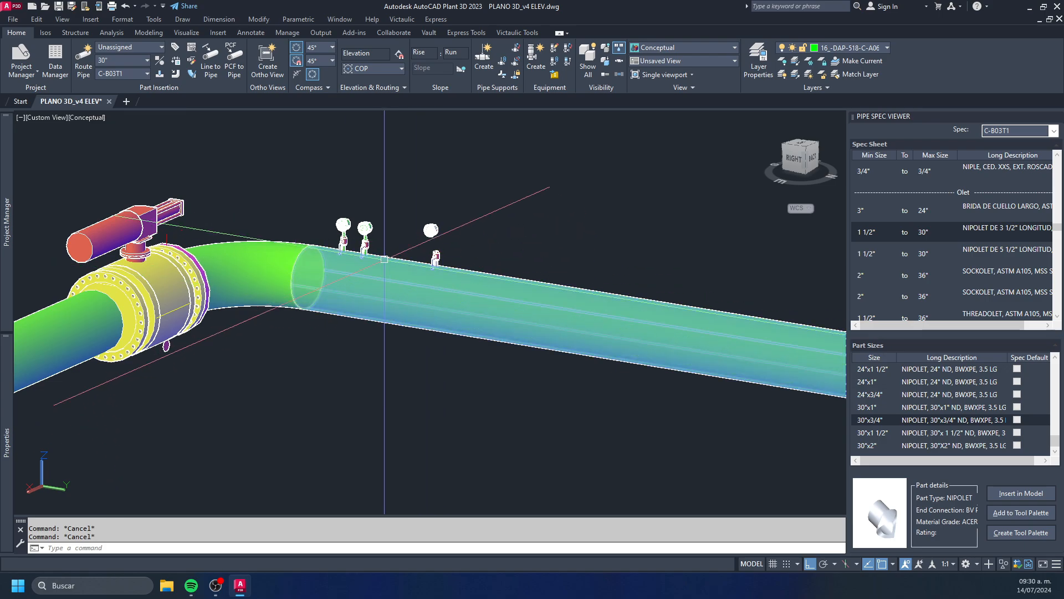
- Reload the C-B03T1 spec by switching the current pipe spec to C-D01T1 and back to C-B03T1
click(126, 76)
click(133, 158)
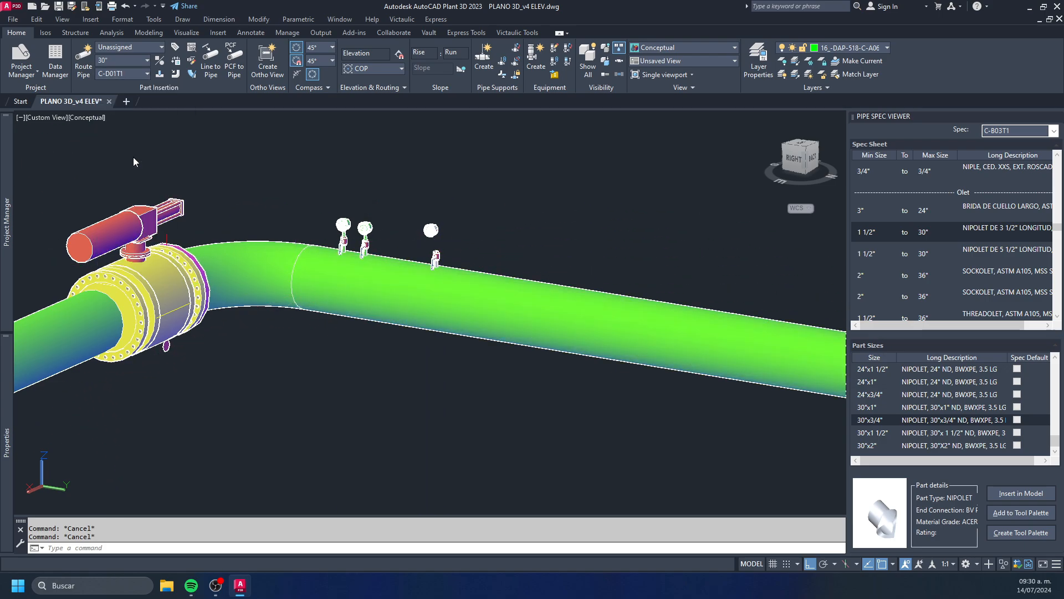
click(134, 73)
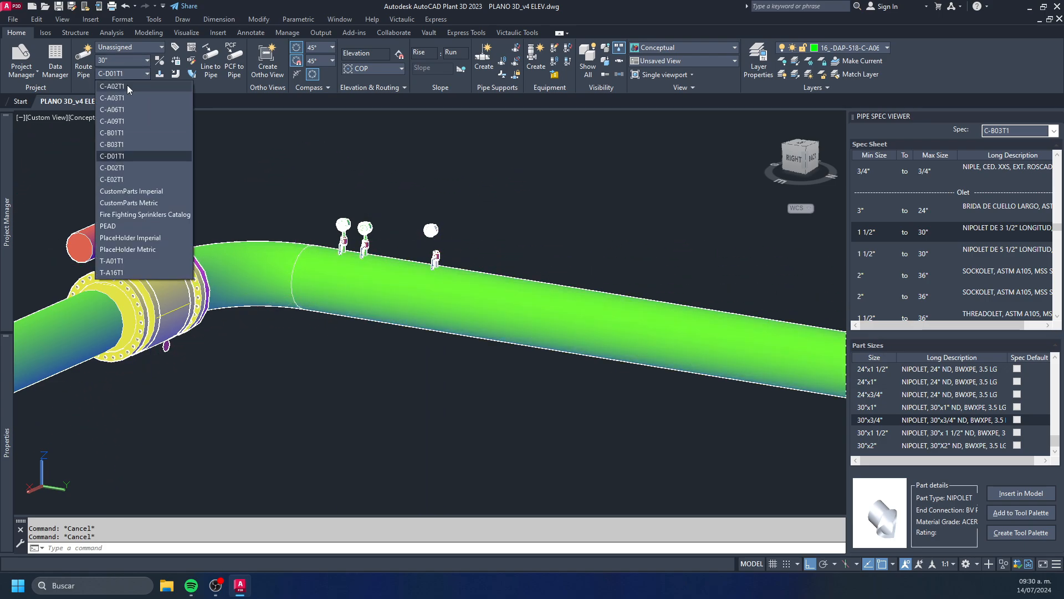
click(126, 143)
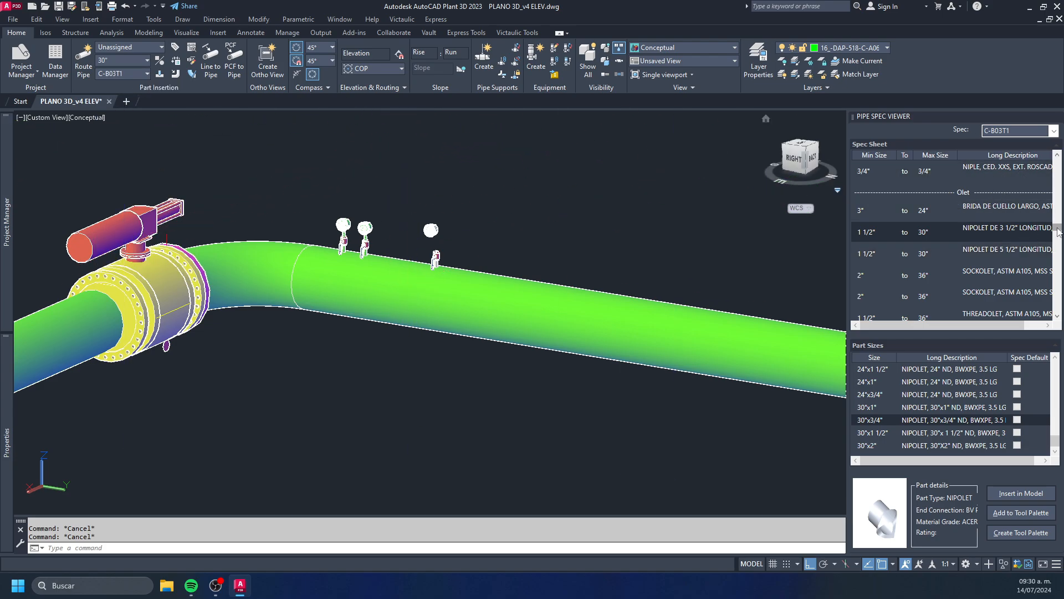
- Select the 3/4"x1/2" concentric swage in the C-B03T1 spec sheet and widen the Pipe Spec Viewer to read its details
drag(1058, 231, 1060, 274)
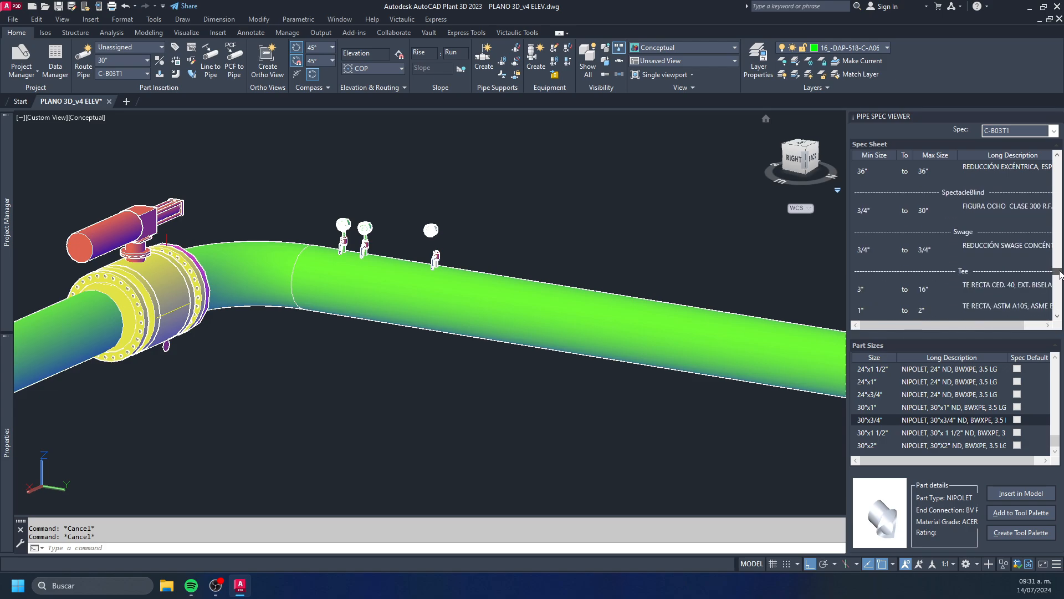
click(988, 254)
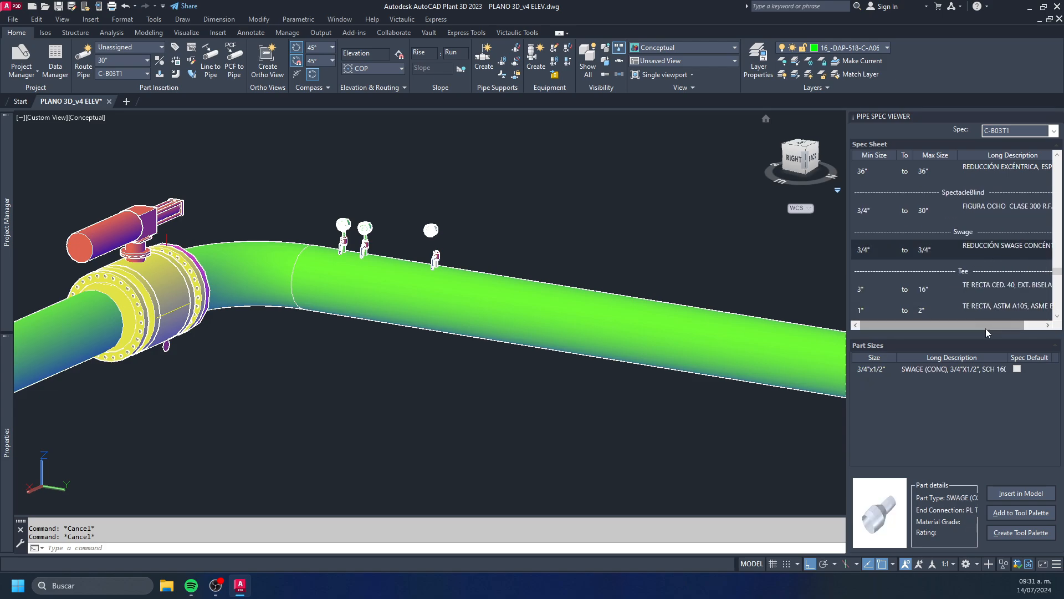
drag(847, 377, 779, 382)
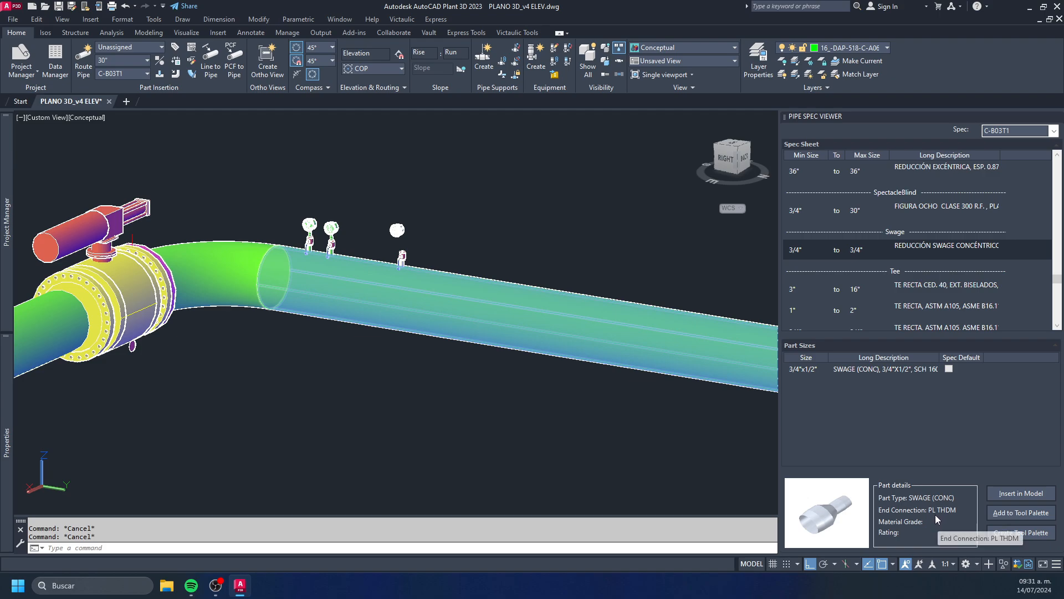
- Insert the 3/4"x1/2" swage in the model on the upper port of the ball valve below the loose gauge
click(1011, 498)
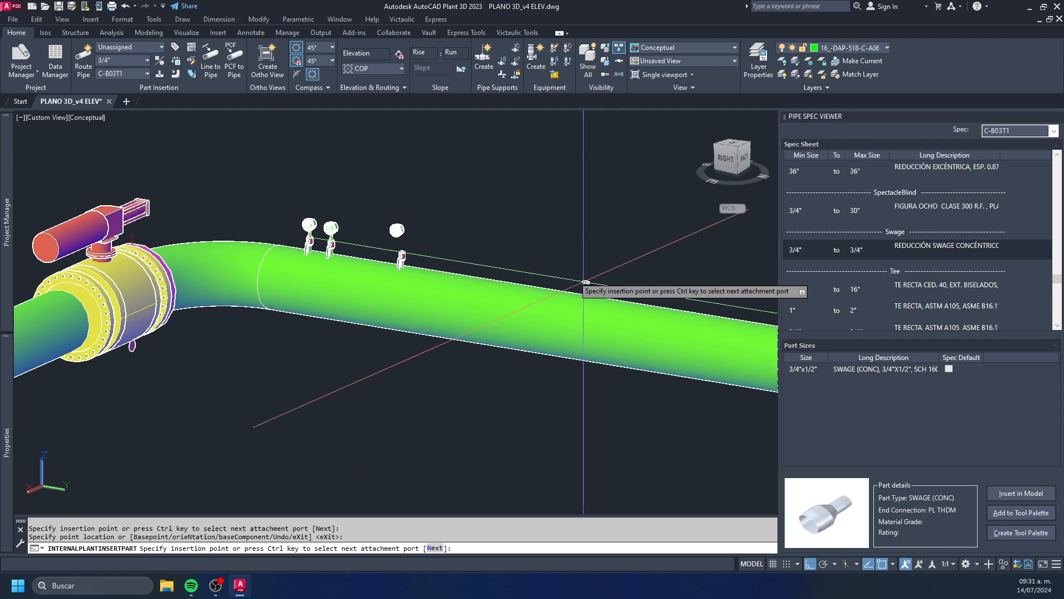
scroll(395, 252, up, 5)
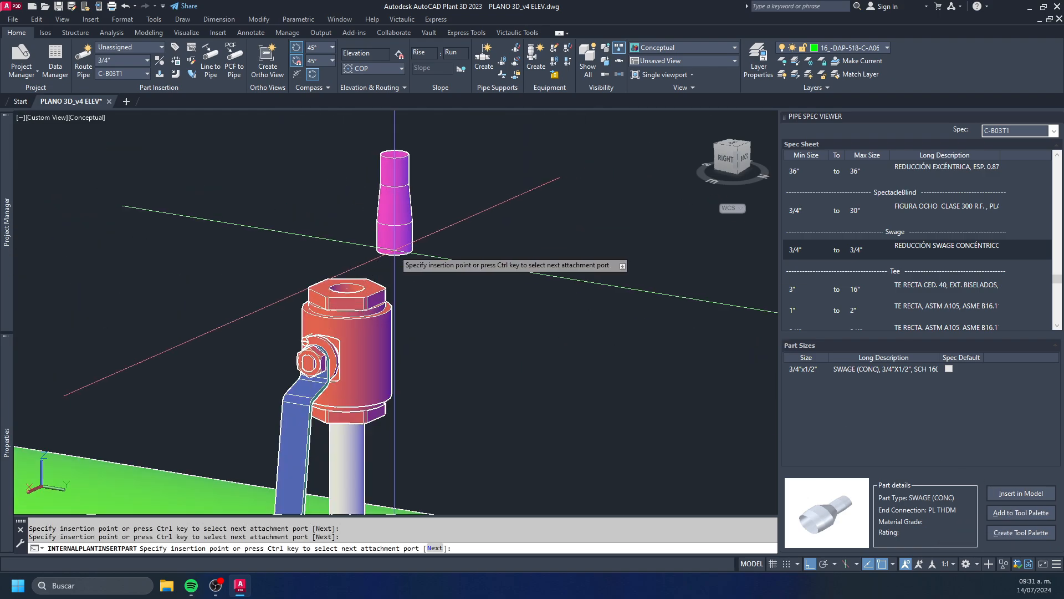
click(349, 287)
click(525, 253)
key(Escape)
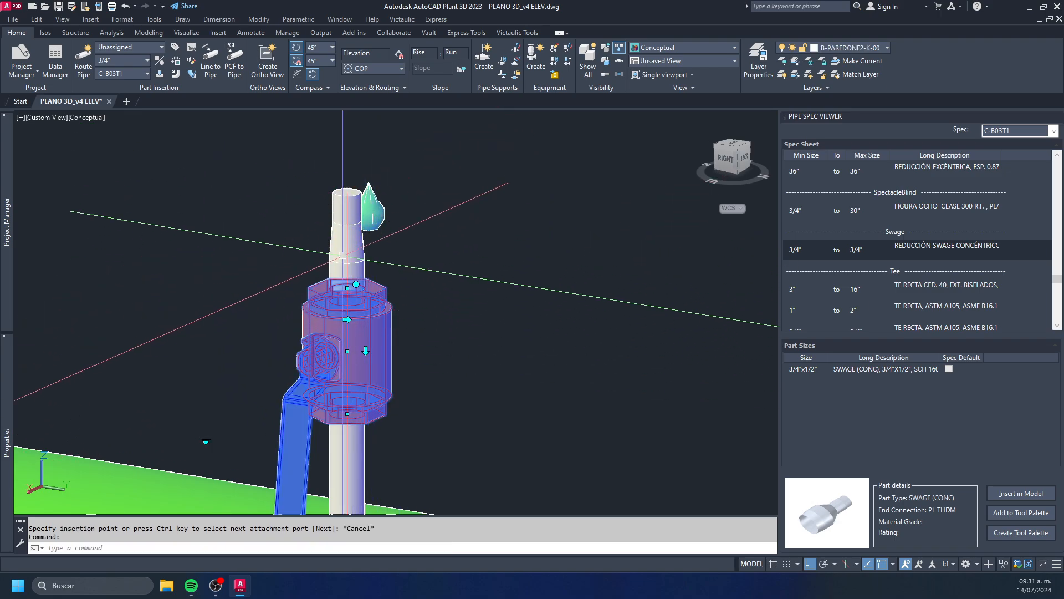
- Inspect the inserted swage's connection to the ball valve and the loose pressure gauge above it
scroll(330, 282, down, 3)
scroll(340, 244, up, 8)
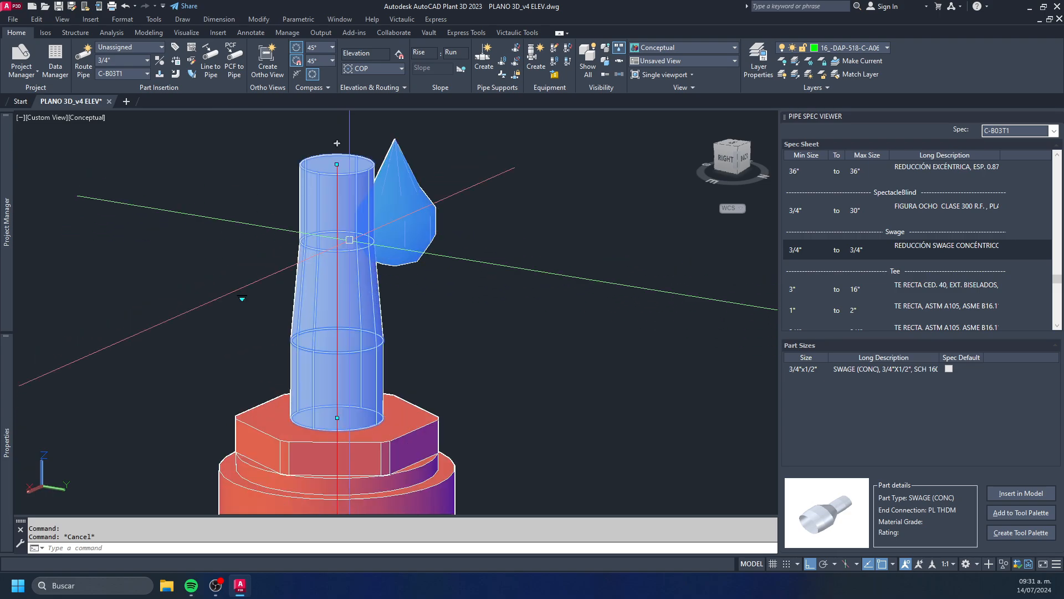
scroll(484, 287, down, 5)
scroll(484, 286, down, 5)
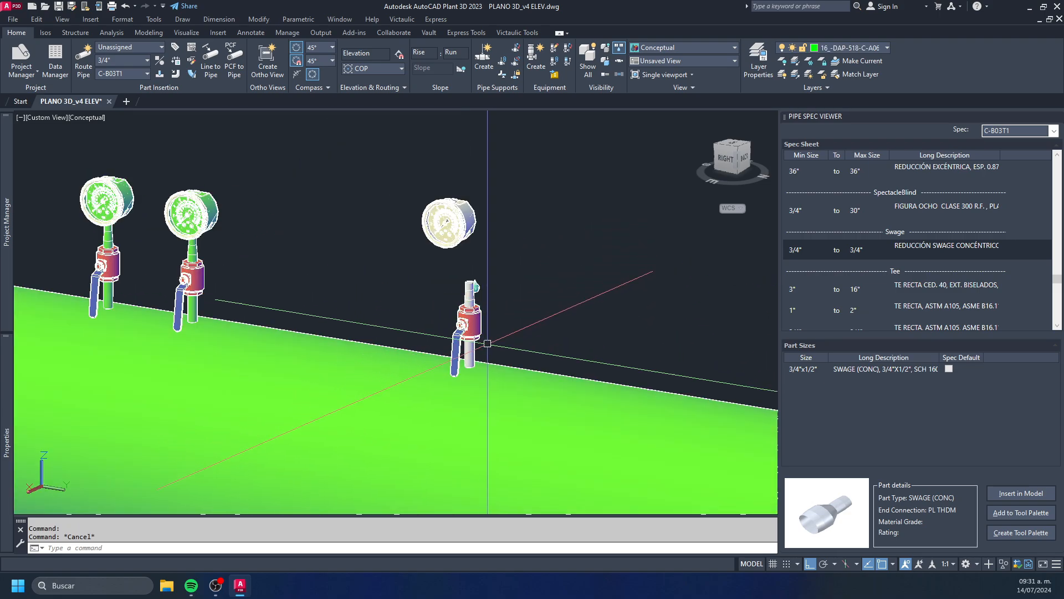
scroll(482, 331, up, 5)
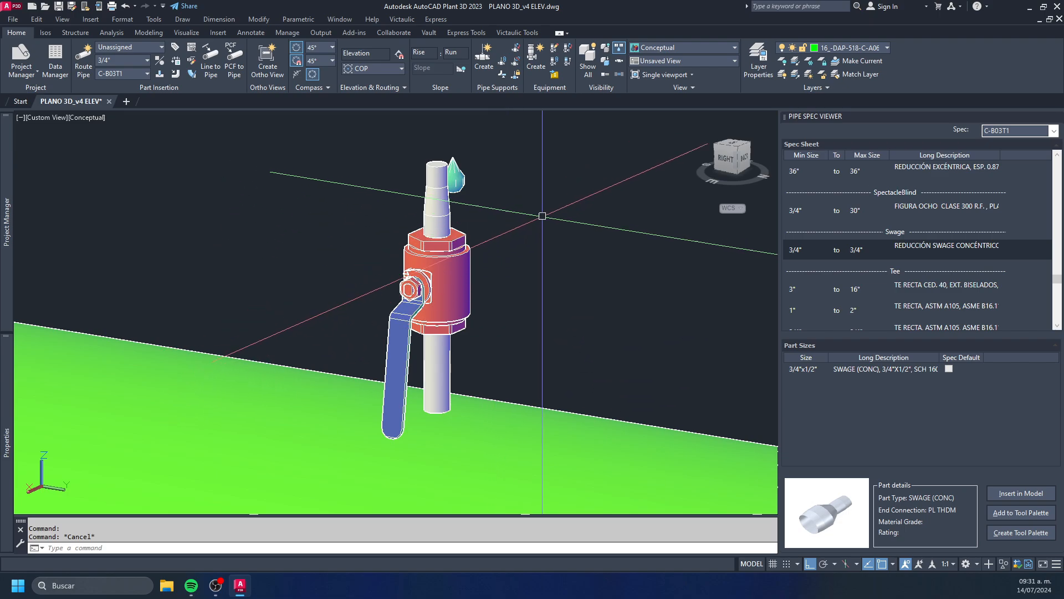
click(432, 250)
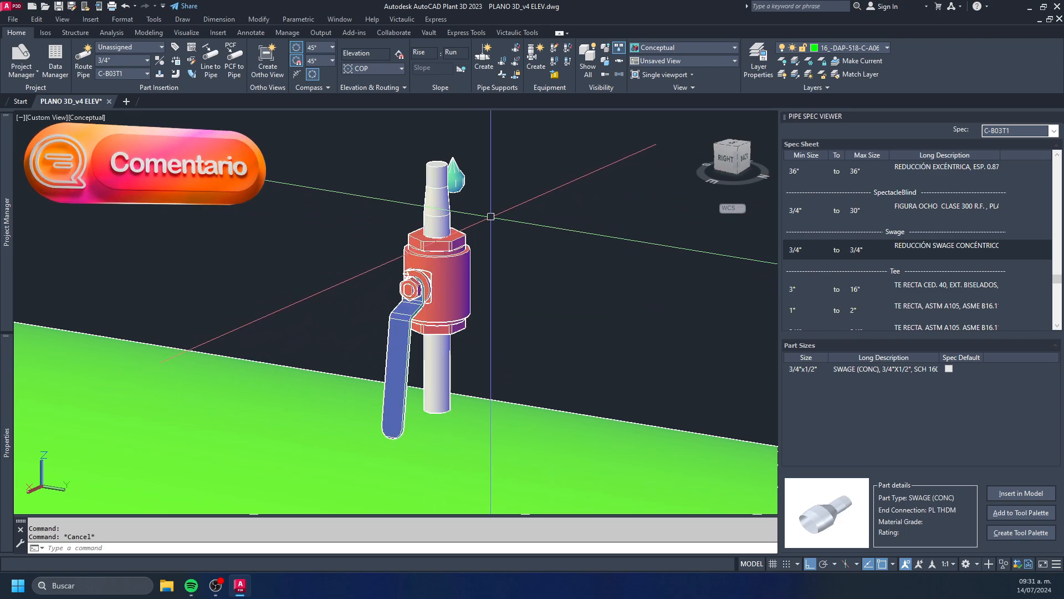
middle_drag(492, 214, 489, 337)
middle_drag(521, 189, 514, 292)
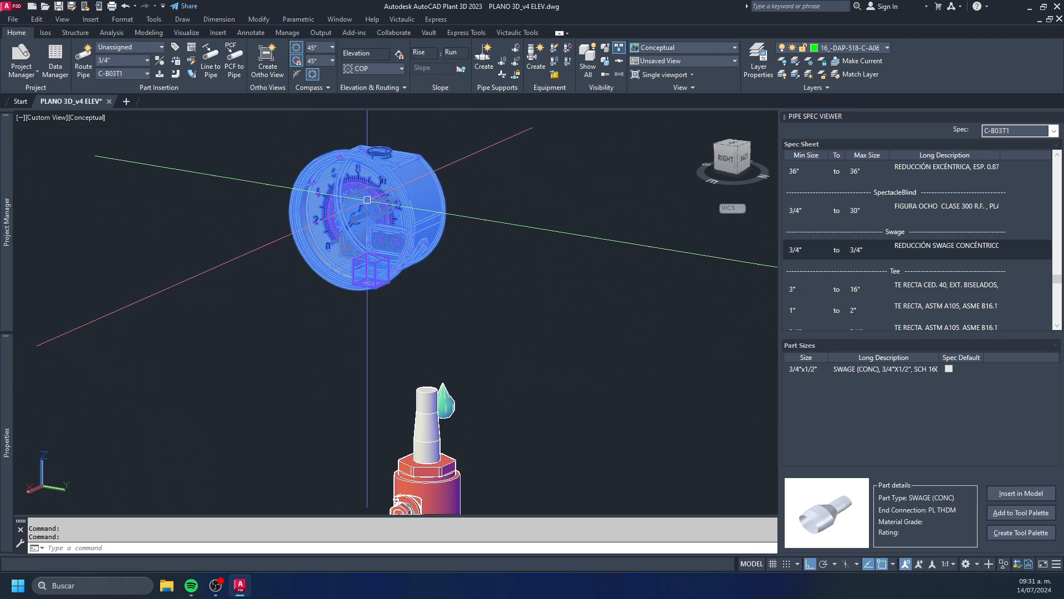
key(Escape)
key(Escape)
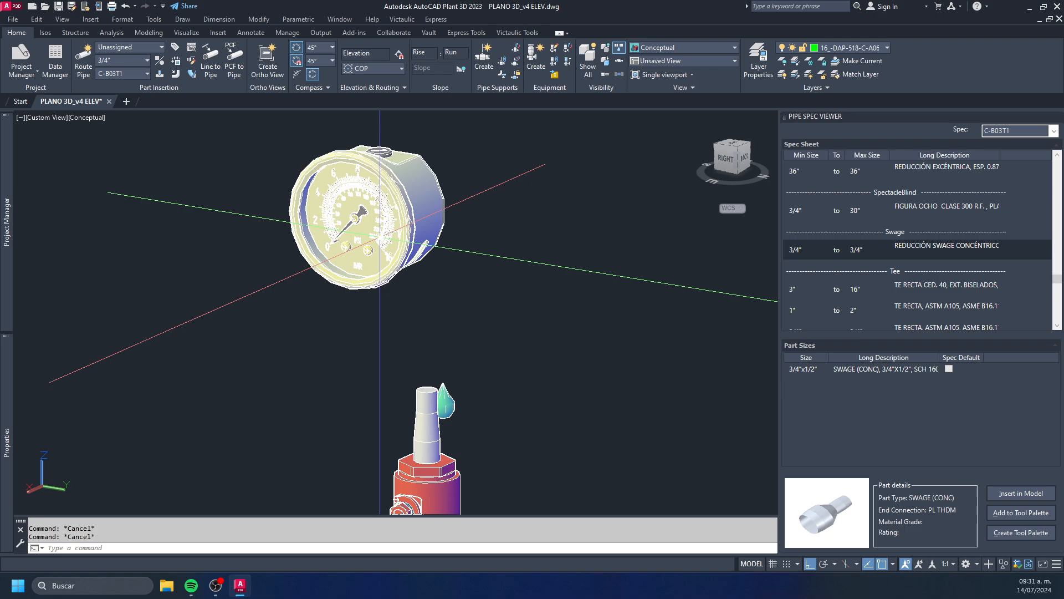
- Switch the visual style to 2D Wireframe with the SHADEMODE command
text(shademode)
key(Return)
text(2)
key(Return)
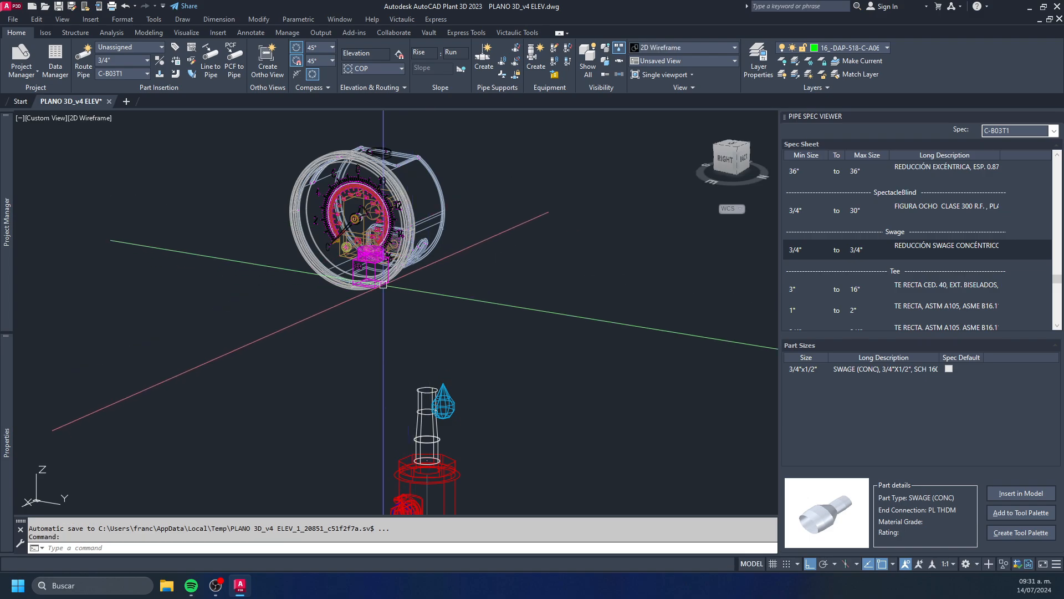
- Check the connection port on the loose gauge block with PLANTPARTCONVERT, then exit the command
scroll(400, 246, up, 5)
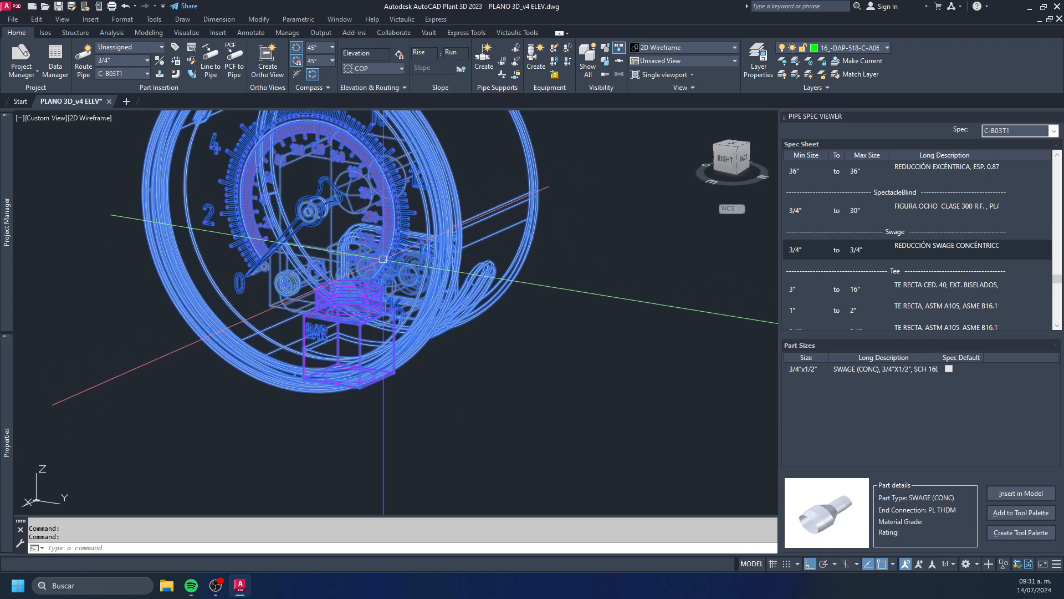
scroll(397, 308, down, 4)
scroll(397, 308, down, 2)
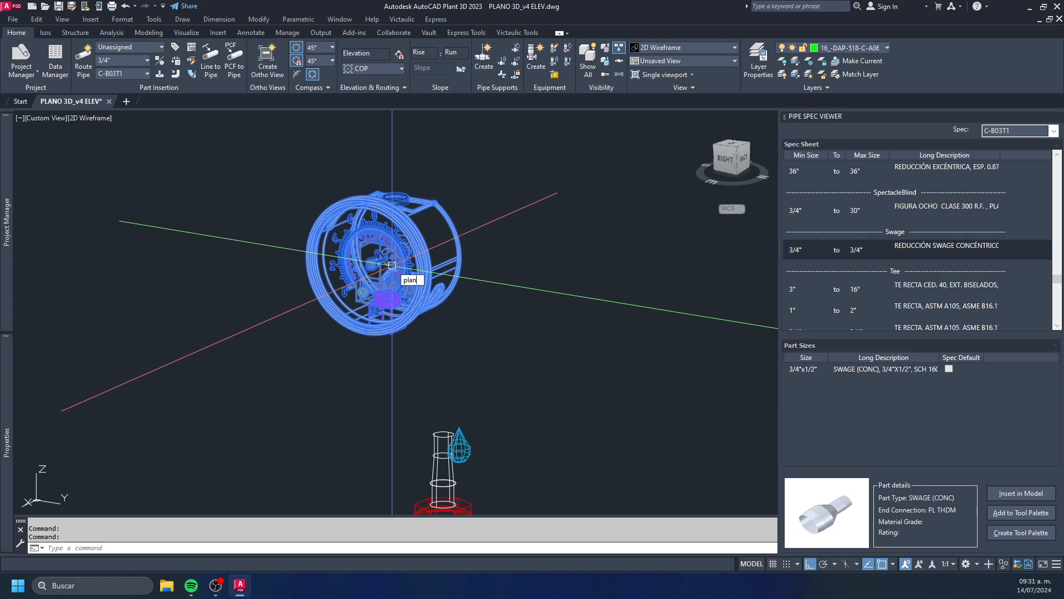
key(Return)
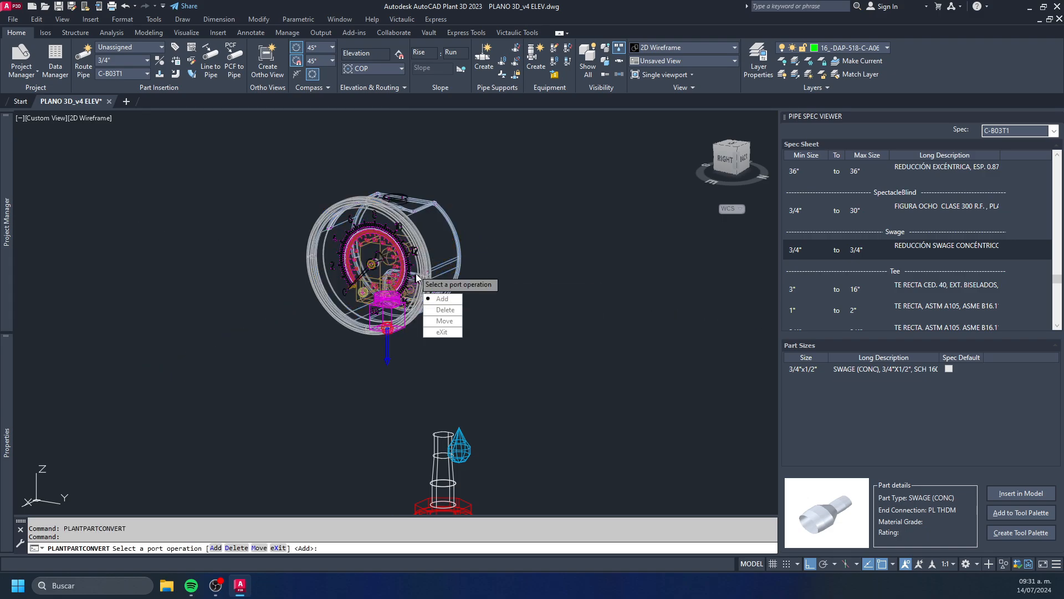
key(Escape)
key(Escape)
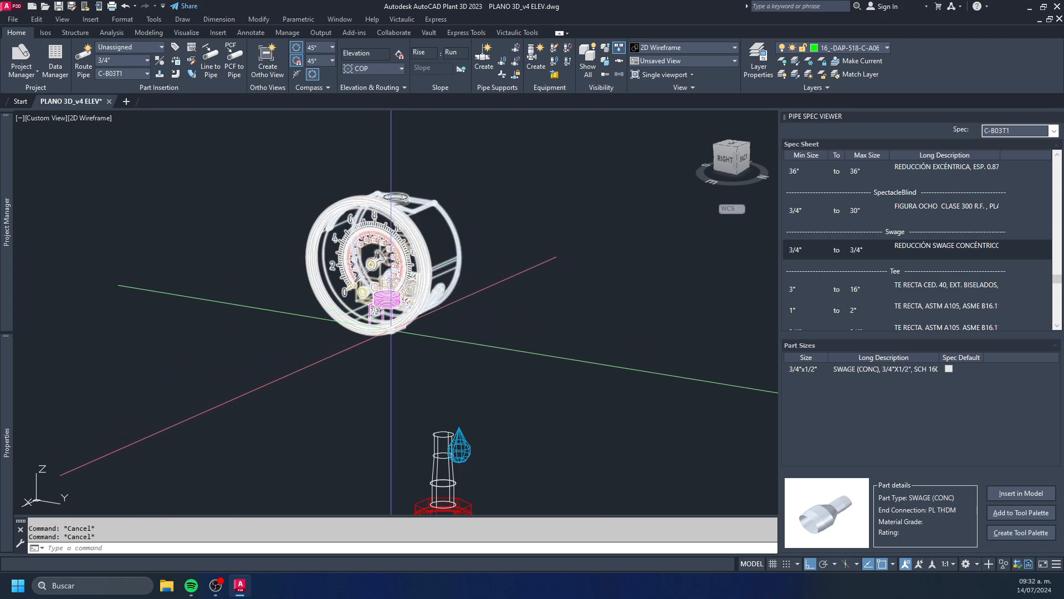
- Open the Custom Parts Builder with its AutoCAD Block graphics option, keeping the loose gauge in view beside it
click(194, 62)
click(209, 152)
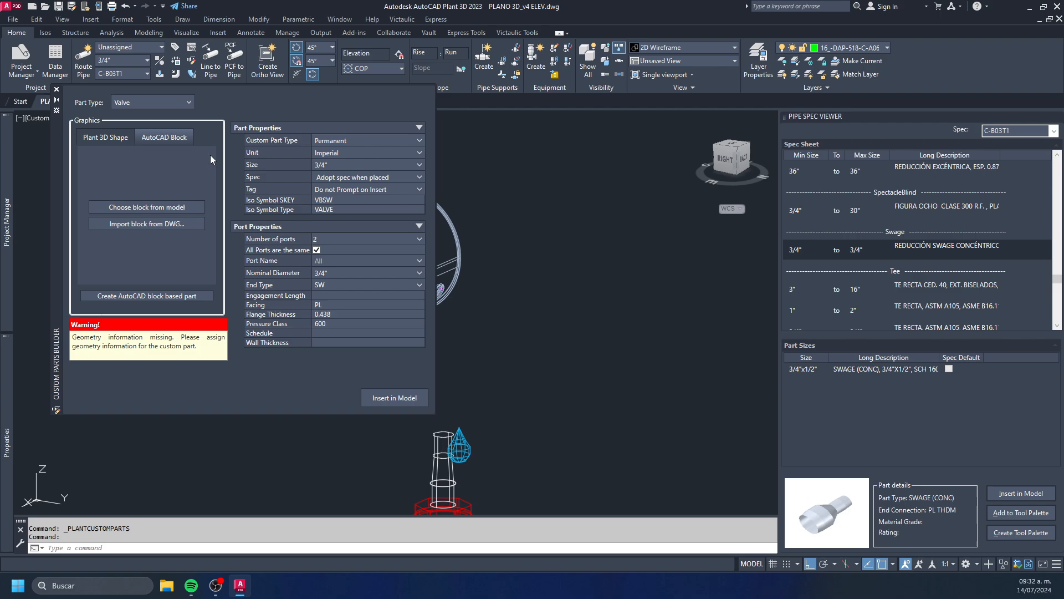
middle_drag(483, 205, 820, 207)
scroll(764, 210, down, 2)
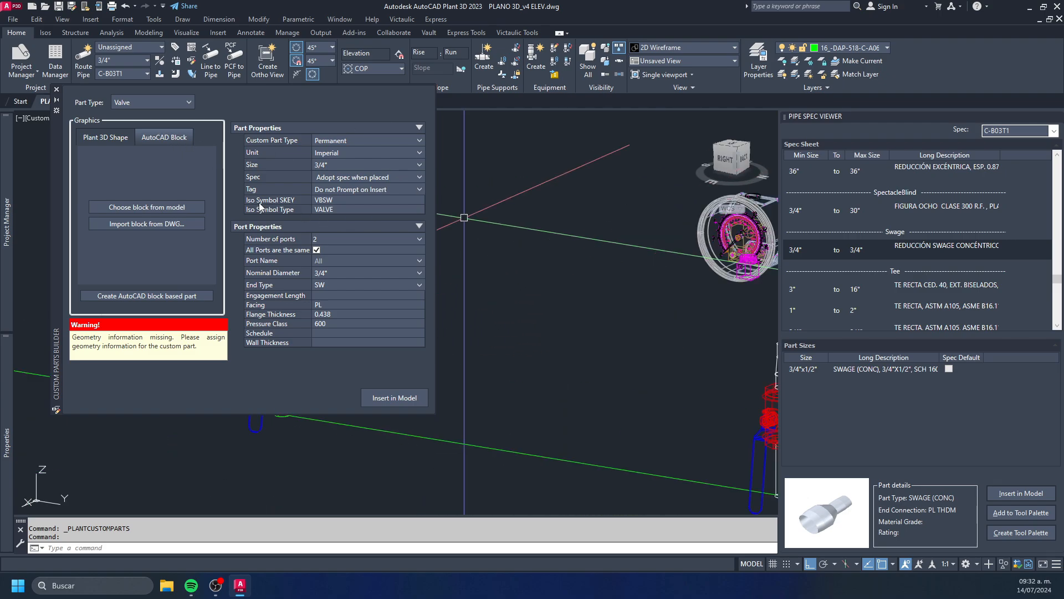
click(117, 138)
click(163, 139)
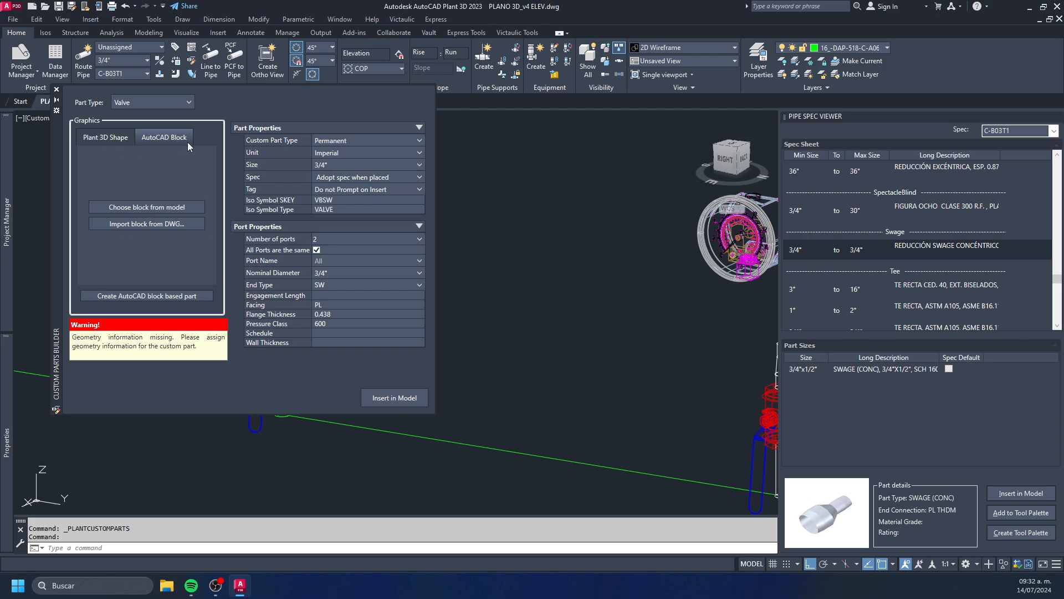
- Set the custom part type to Inline Instrument and choose the loose gauge block from the model as its graphics
click(187, 103)
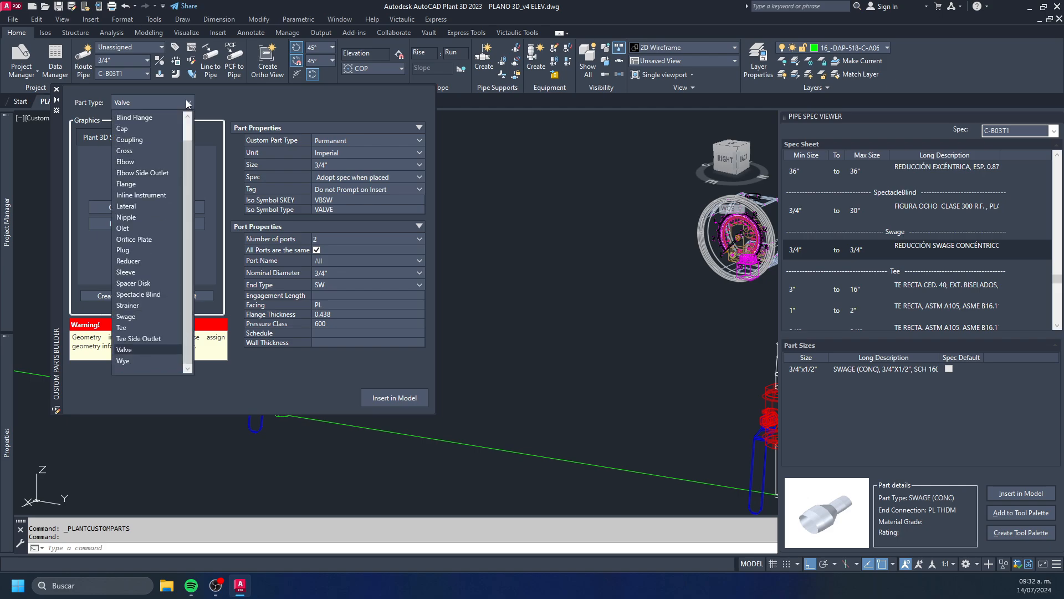
click(164, 194)
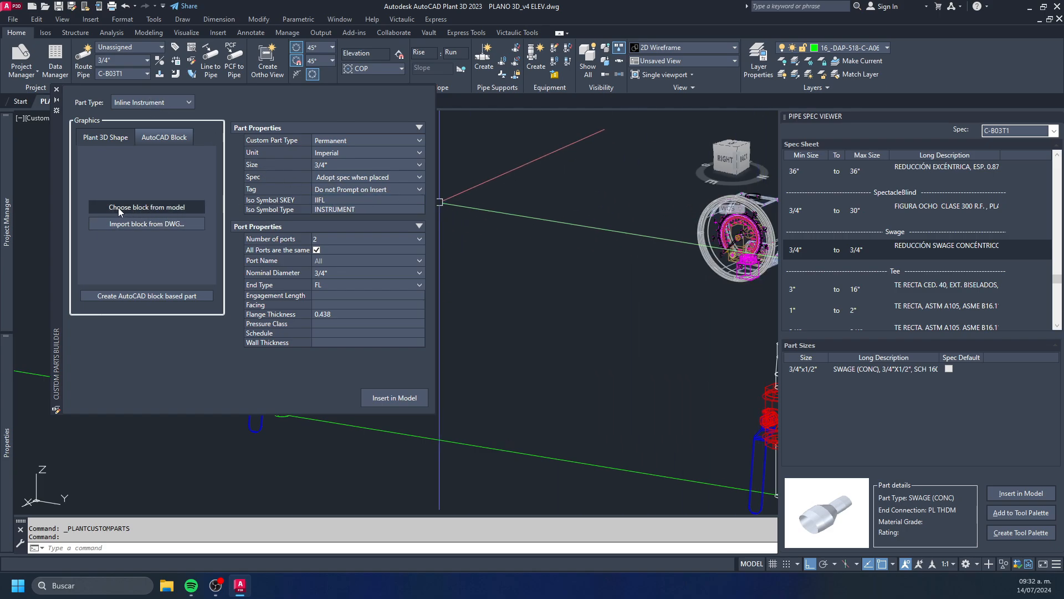
click(151, 207)
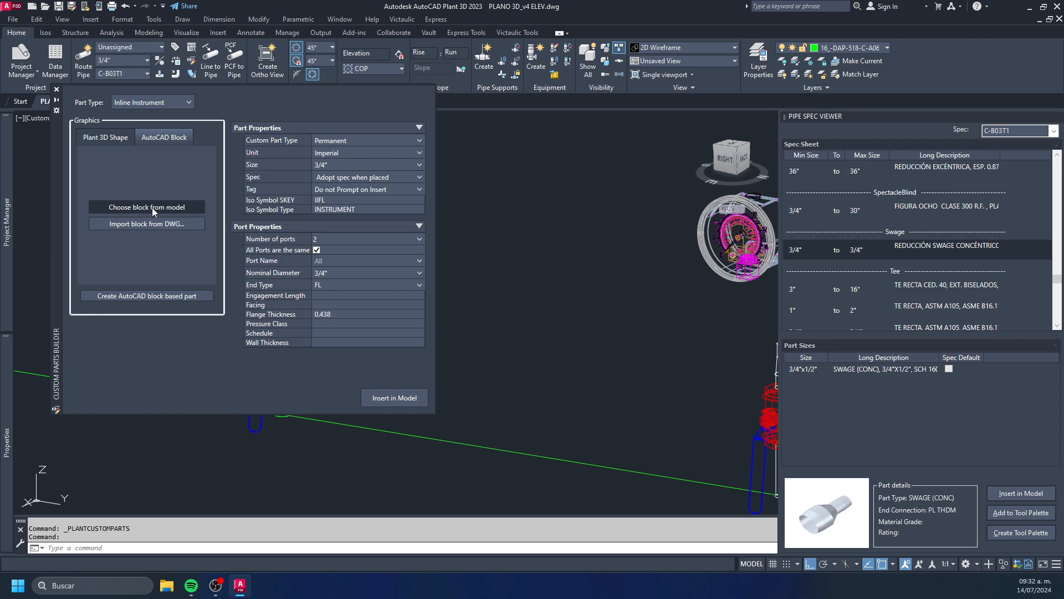
click(704, 253)
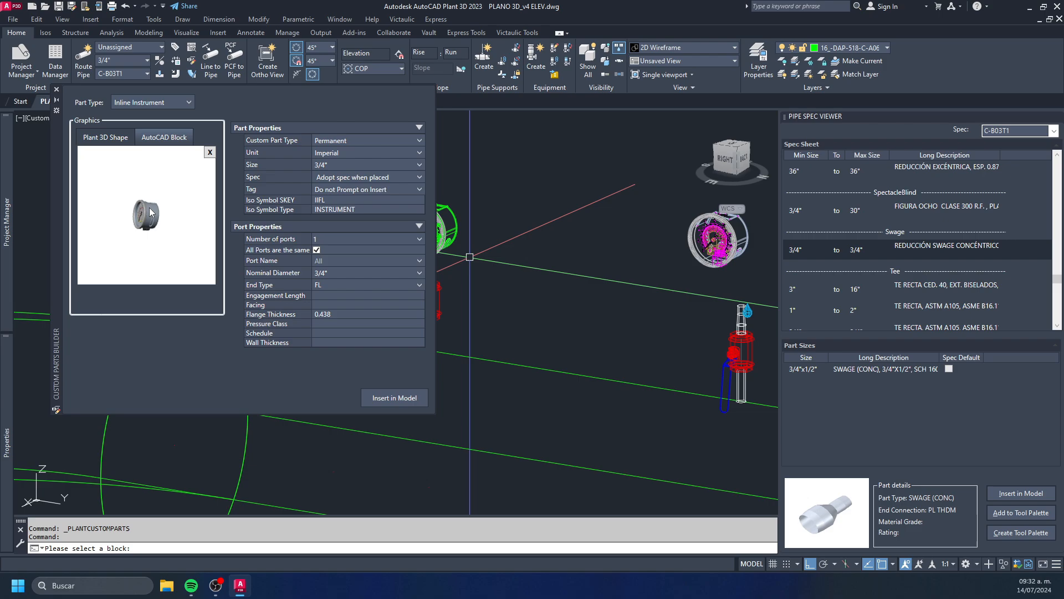
- Set the custom gauge part's size to 1/2"
click(344, 162)
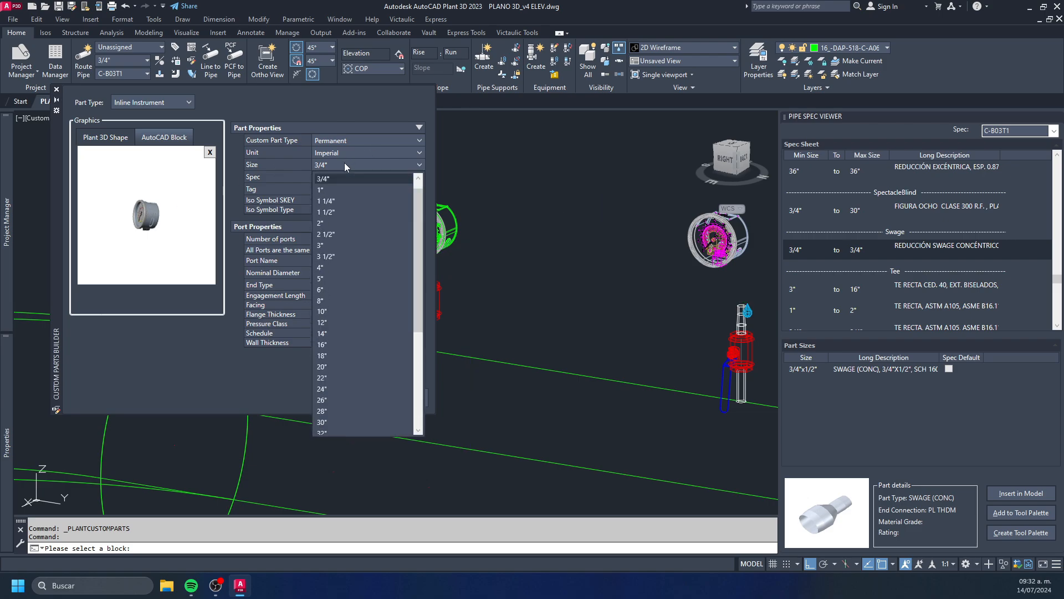
click(418, 180)
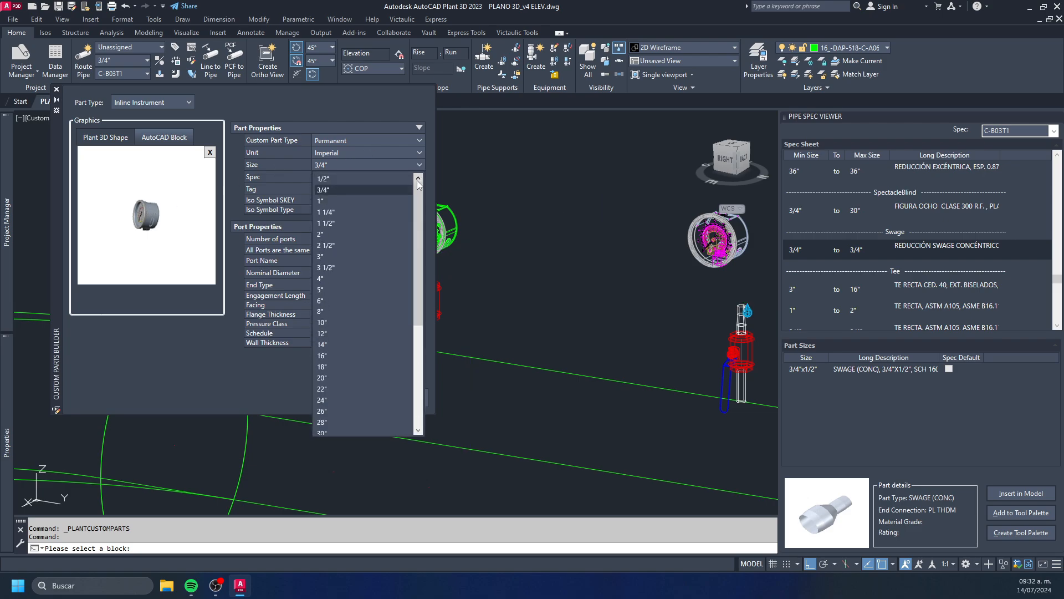
click(344, 178)
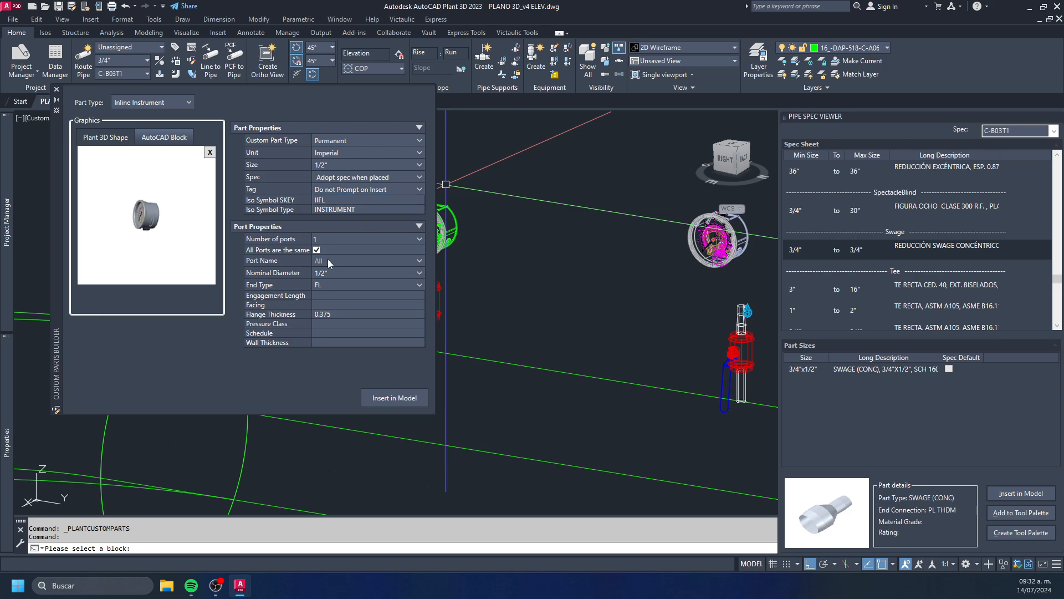
- Set the gauge port's end type to THDF and clear its flange thickness
click(290, 312)
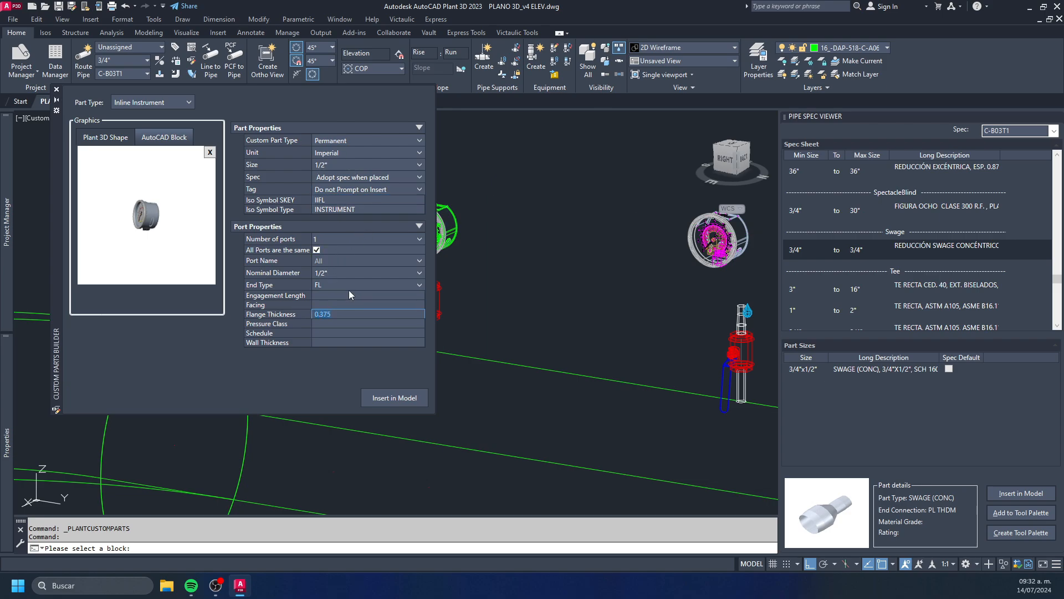
click(331, 284)
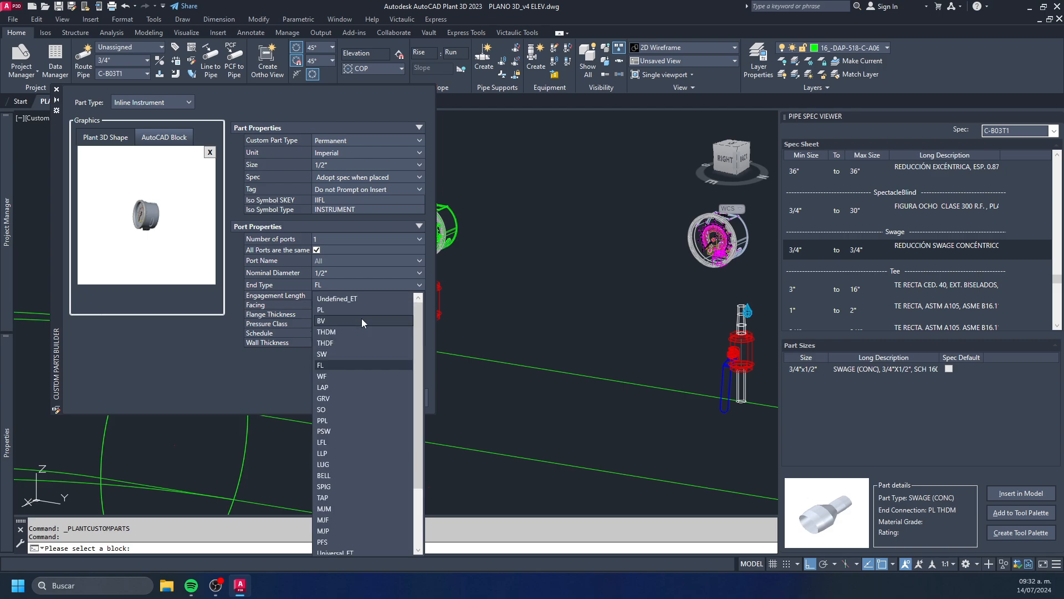
click(335, 343)
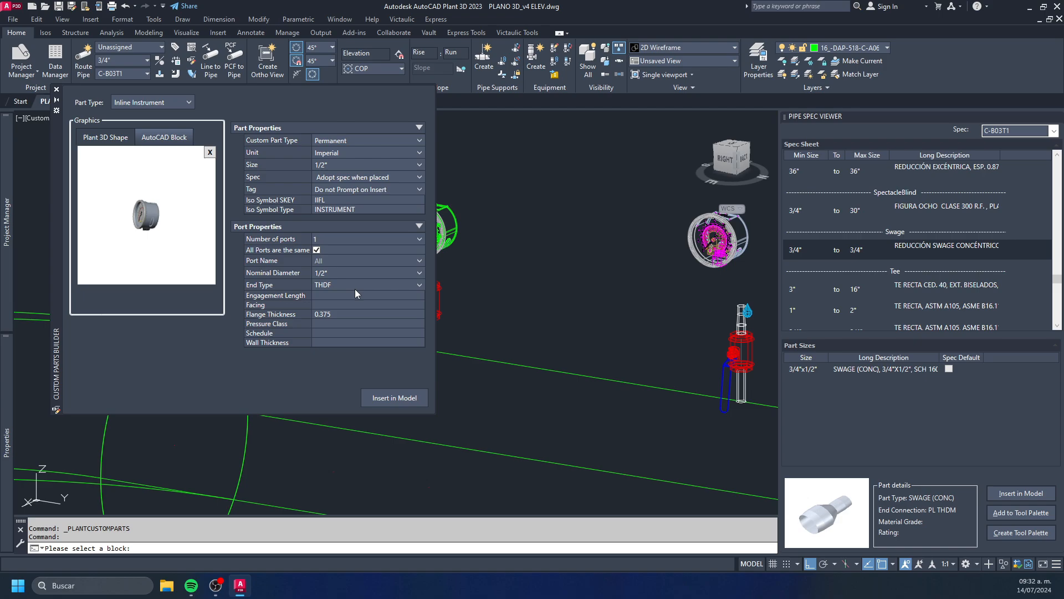
scroll(678, 287, up, 5)
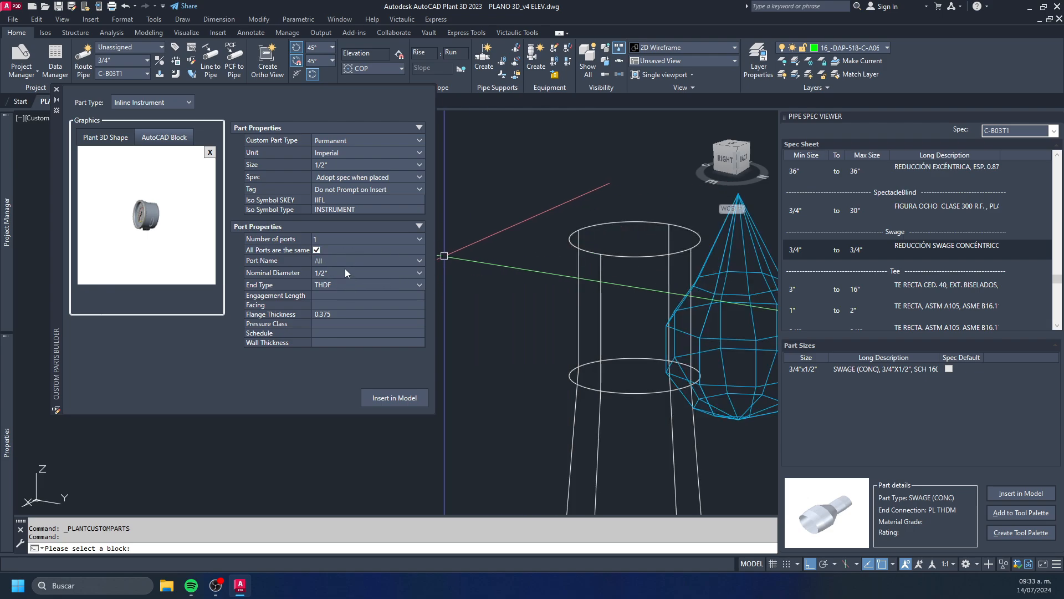
drag(359, 315, 288, 303)
key(BackSpace)
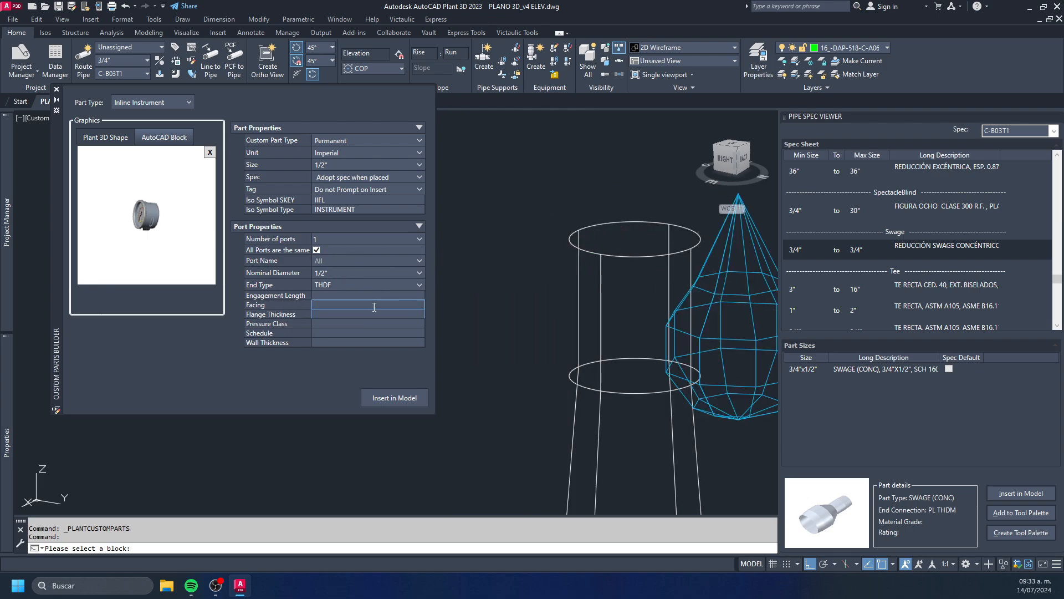
- Insert the custom 1/2" gauge into the model at the centre of the swage's upper end and finish placing
click(398, 394)
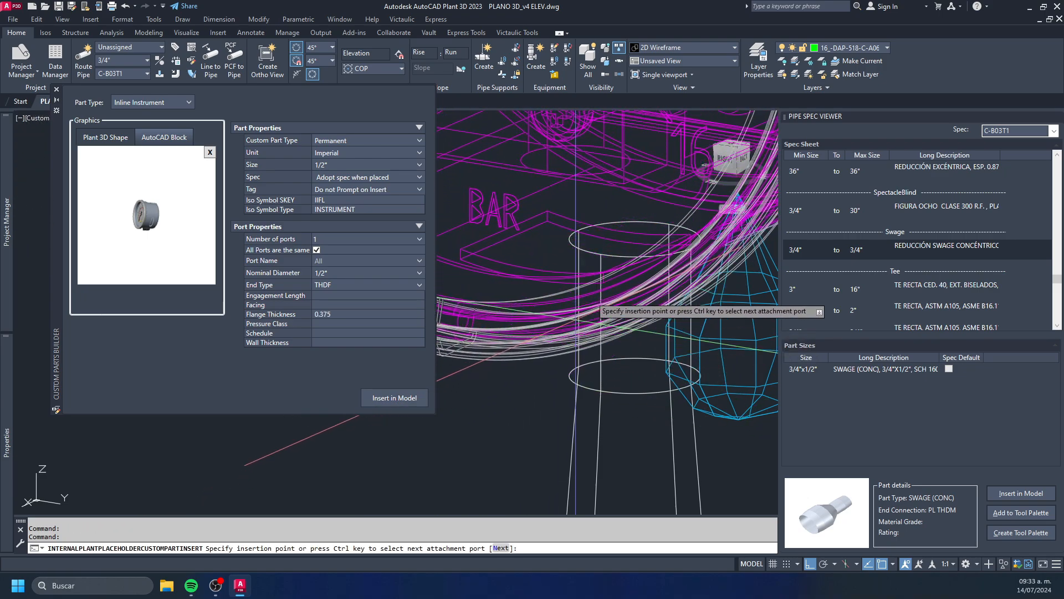
click(635, 238)
scroll(635, 238, down, 3)
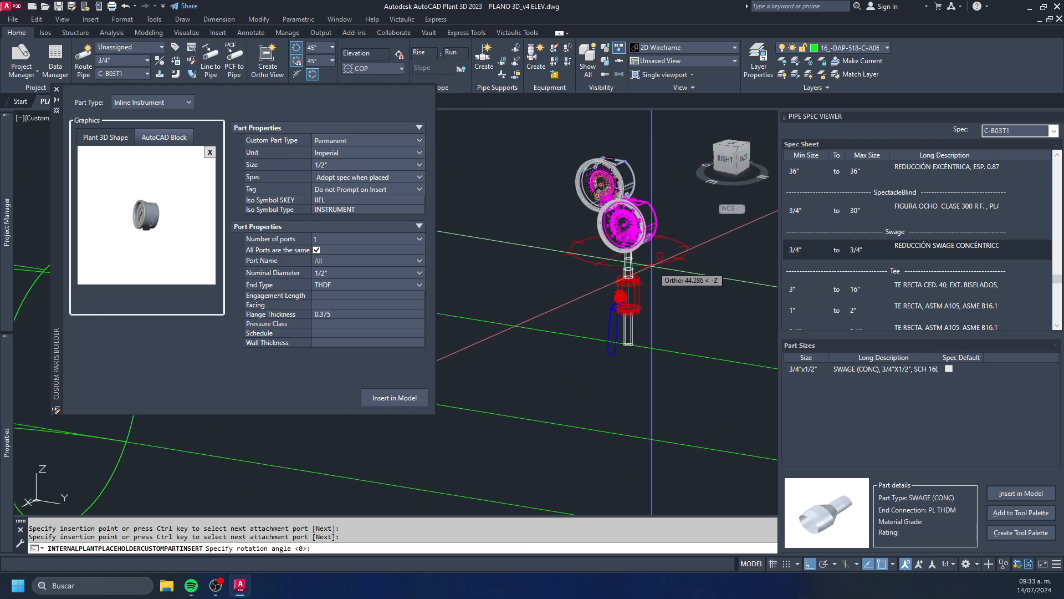
key(Escape)
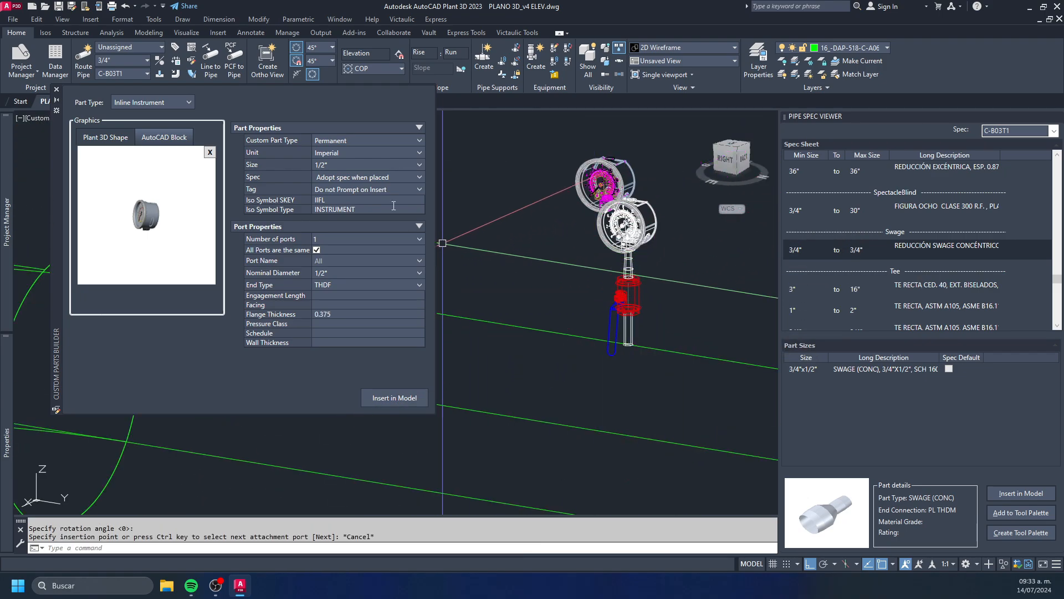
- Close the Custom Parts Builder and delete the original loose gauge behind the placed one
click(57, 89)
click(633, 206)
key(Delete)
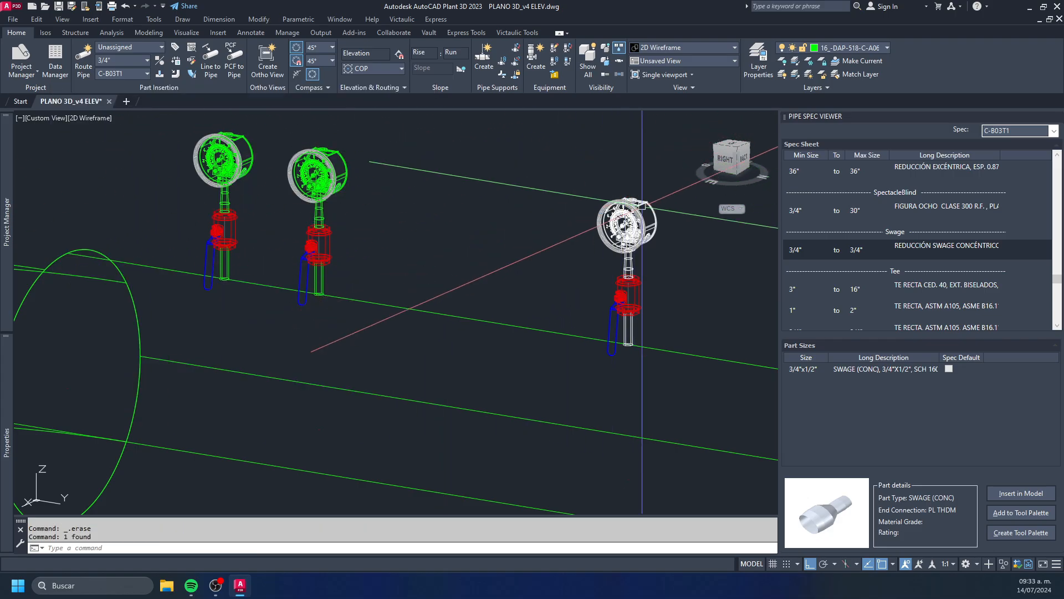
- Switch the model's visual style to Conceptual with the shade mode command
scroll(646, 264, up, 5)
shift+middle_drag(645, 265, 388, 252)
scroll(504, 319, down, 5)
click(391, 249)
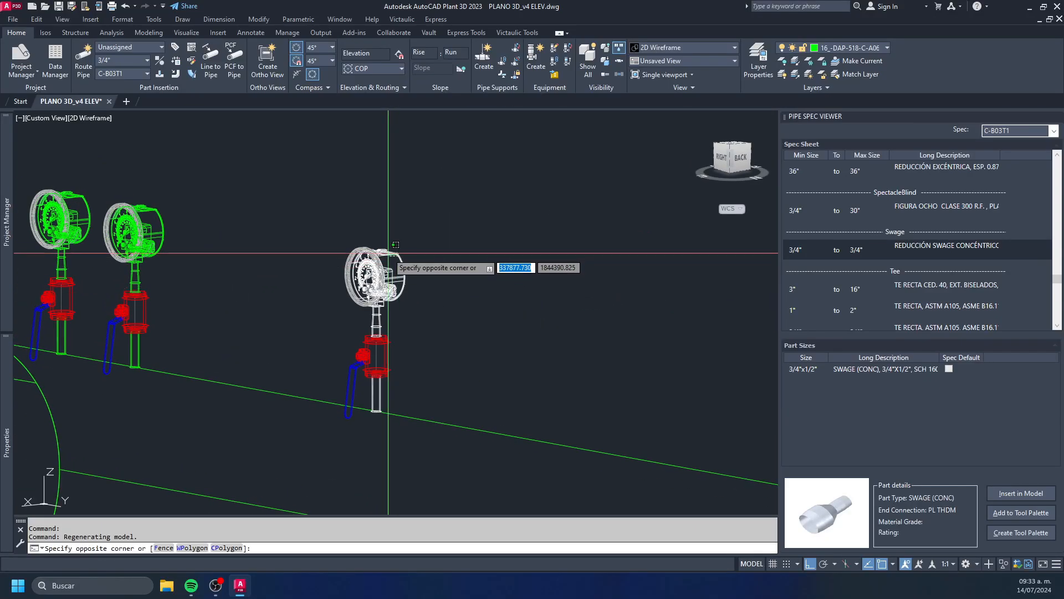
key(Escape)
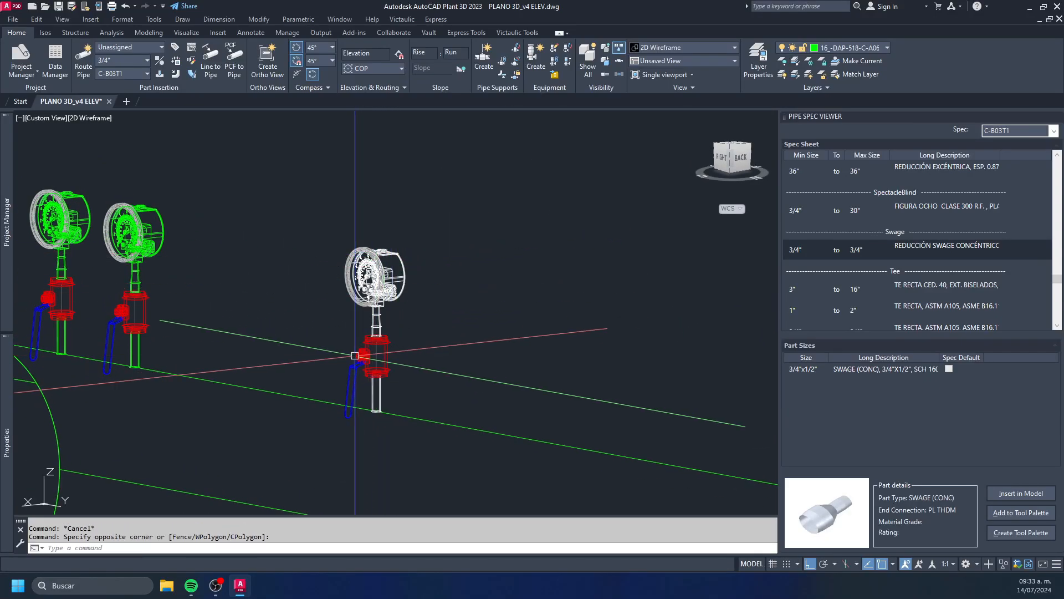
scroll(462, 292, down, 5)
text(sha)
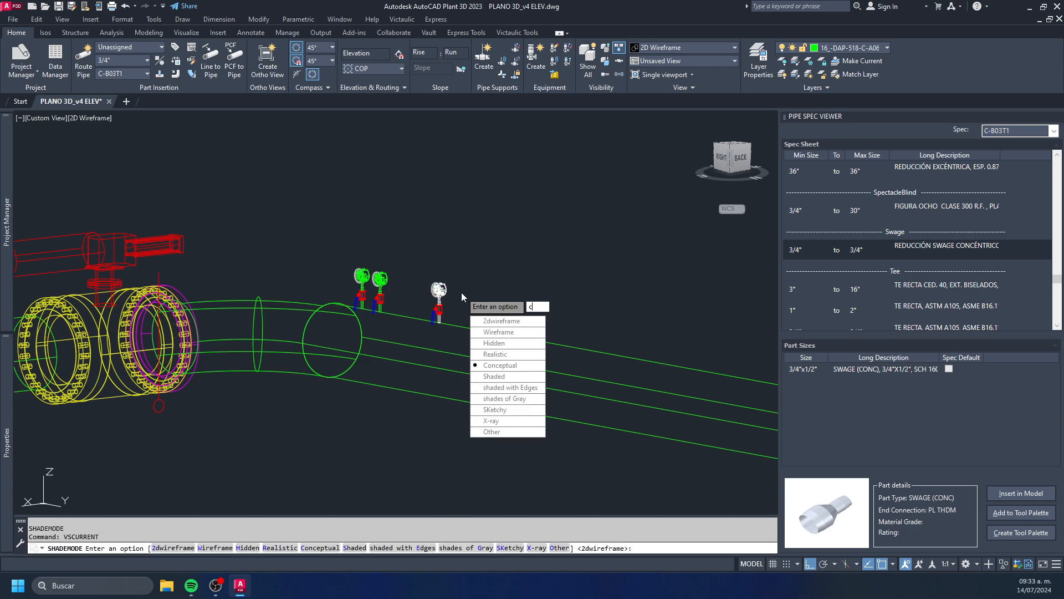
key(Return)
text(c)
key(Return)
scroll(439, 307, up, 5)
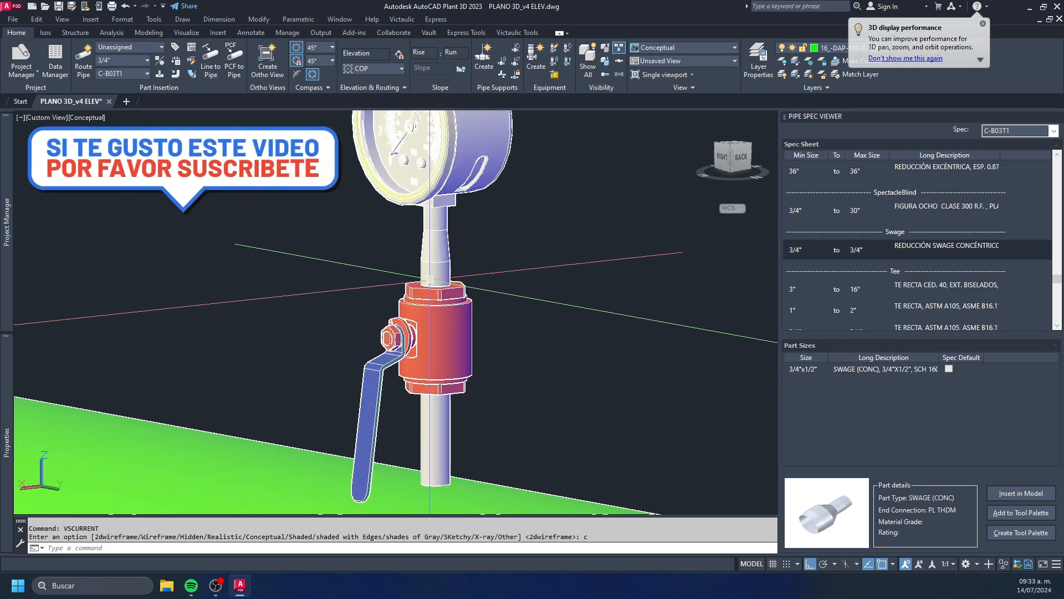
- Examine the placed gauge from several sides, including its port grip where it joins the swage
shift+middle_drag(439, 307, 590, 303)
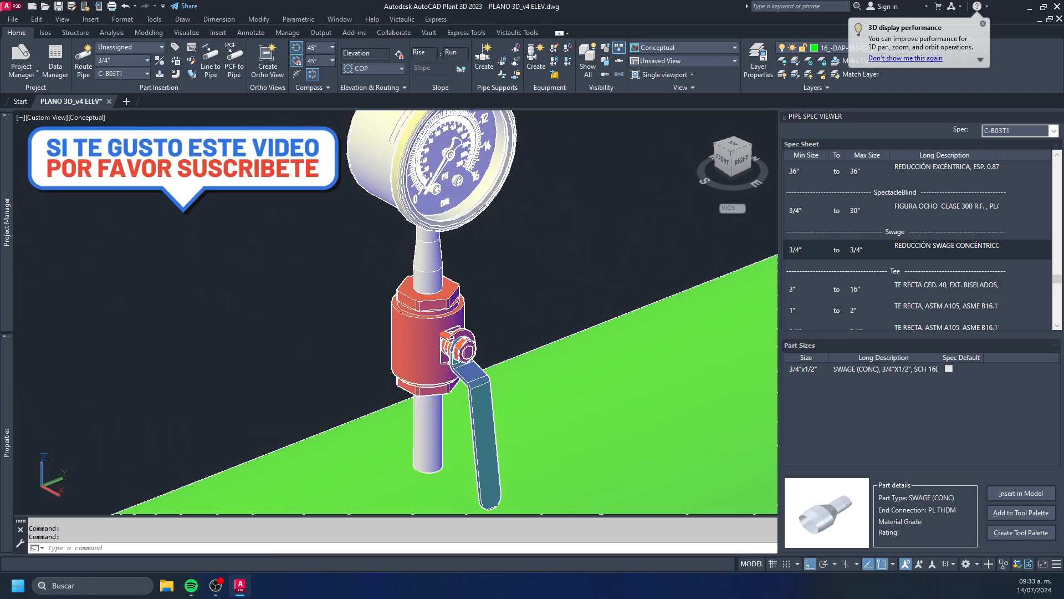
scroll(422, 184, down, 10)
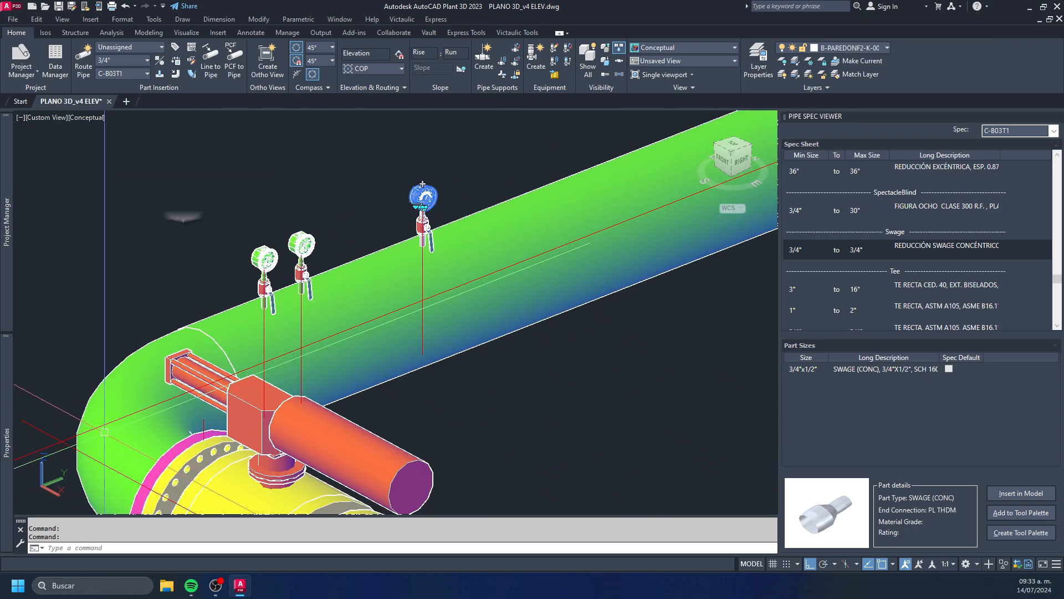
mouse_move(423, 184)
shift+middle_down()
mouse_move(448, 273)
mouse_move(451, 198)
mouse_move(421, 183)
shift+middle_up()
scroll(391, 156, up, 10)
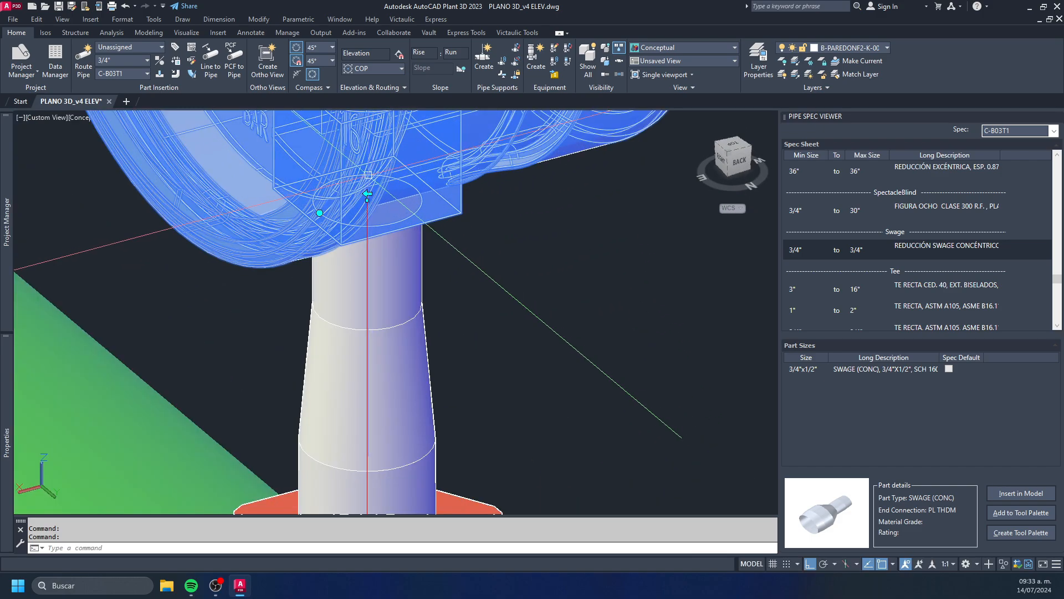
scroll(367, 194, down, 3)
scroll(375, 213, up, 3)
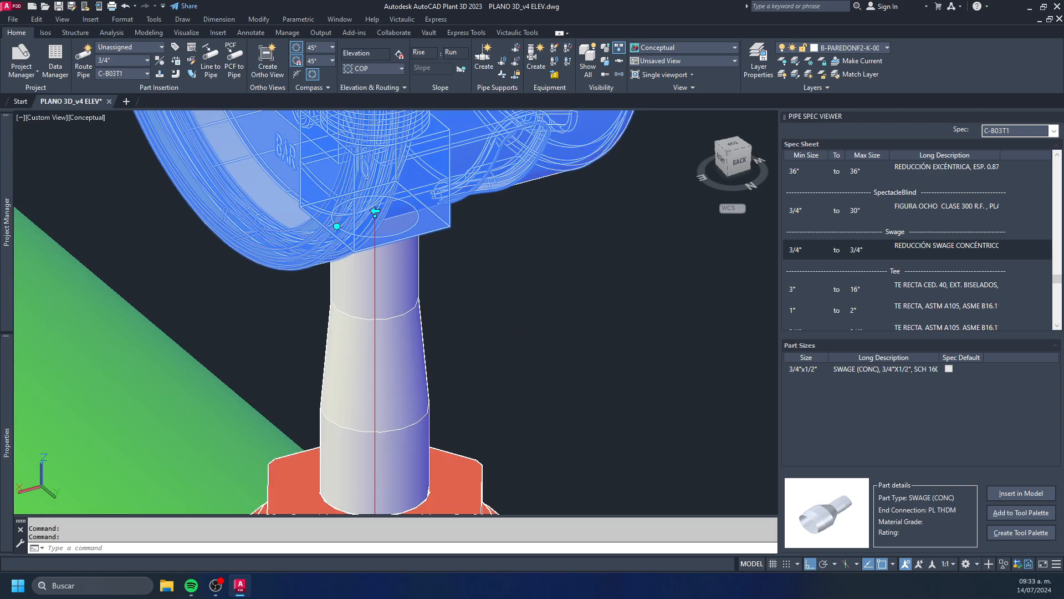
scroll(375, 212, down, 5)
key(Escape)
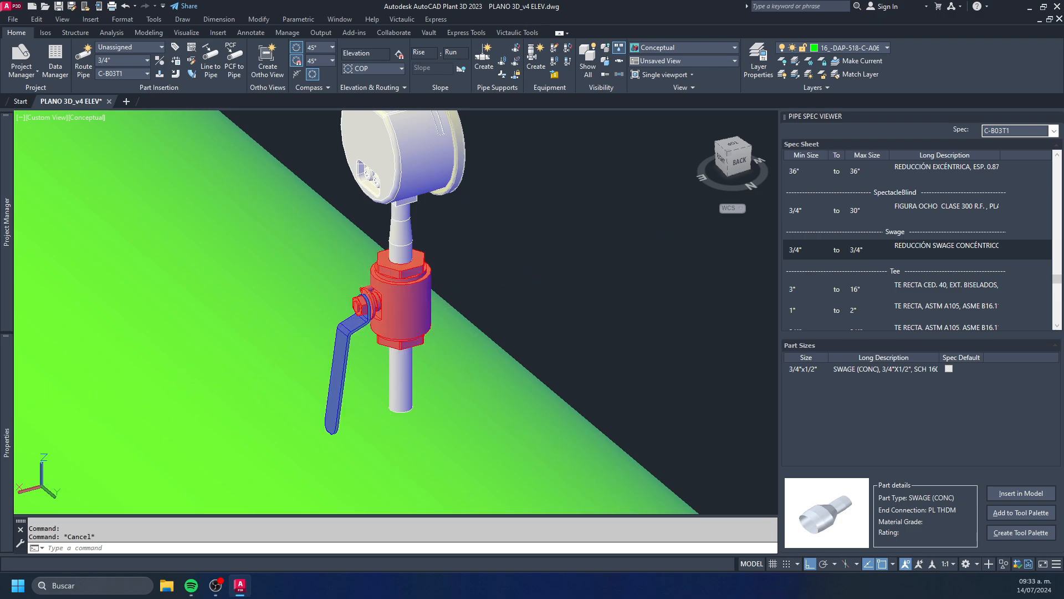
- Examine the valve's grips below the swage and view the finished gauge assembly from the other side, leaving the valve in place
click(398, 308)
click(401, 298)
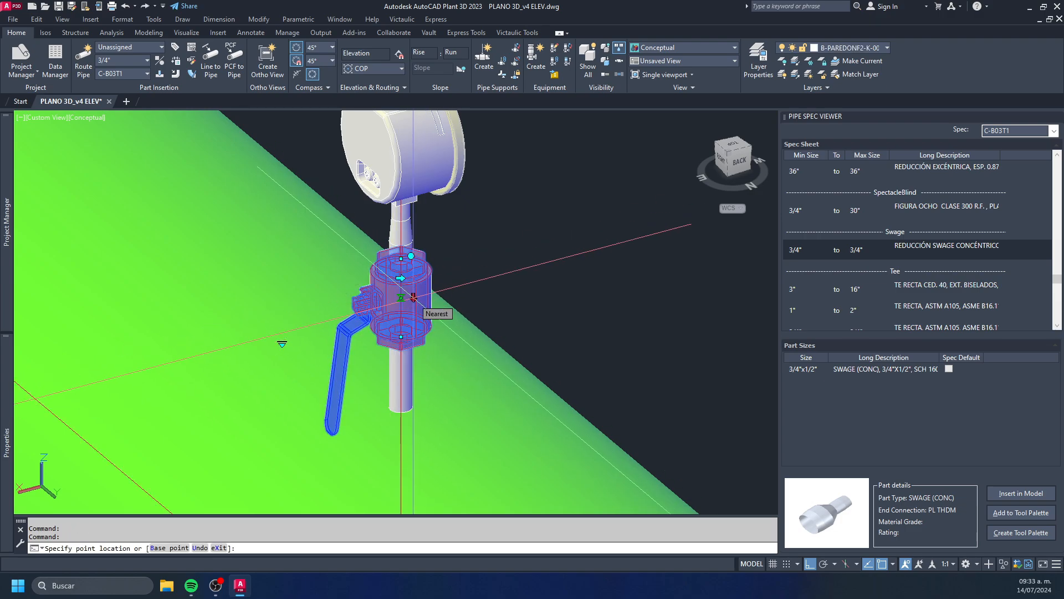
key(Escape)
key(Escape)
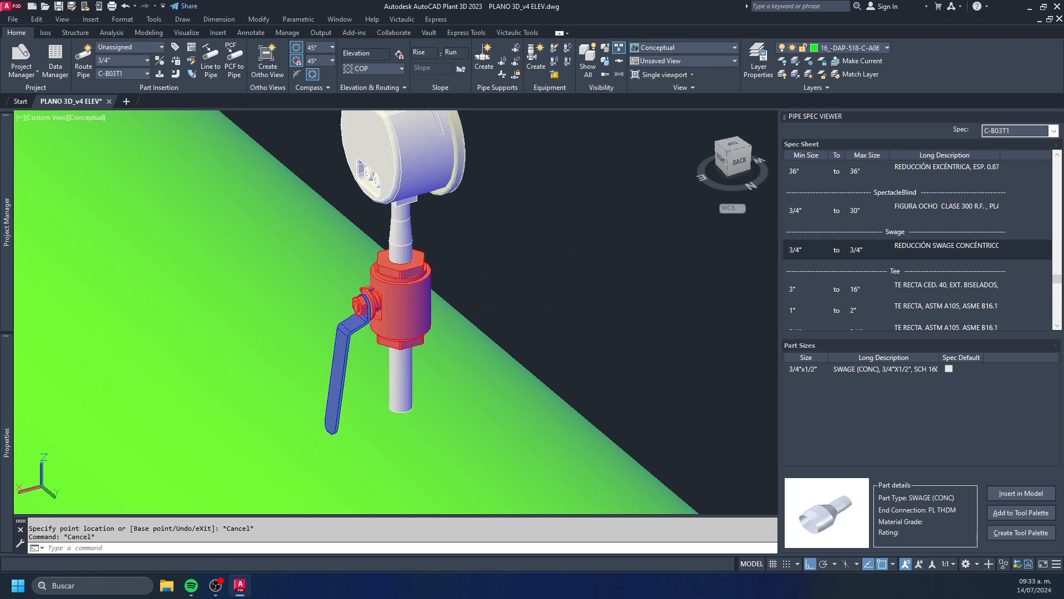
click(399, 305)
click(400, 297)
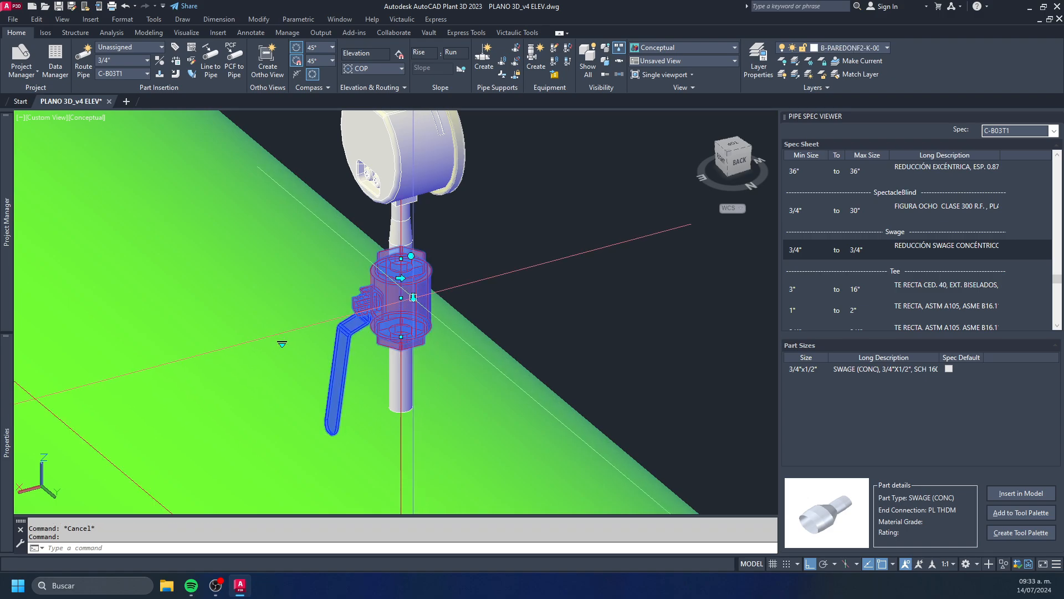
key(Escape)
key(Escape)
shift+middle_drag(413, 297, 504, 269)
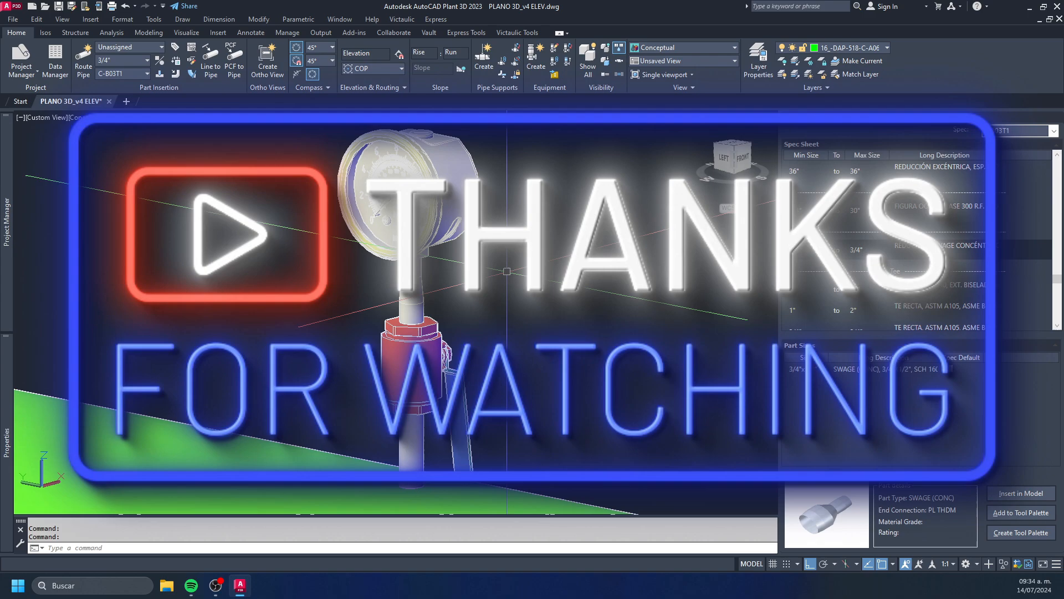
middle_drag(504, 295, 518, 288)
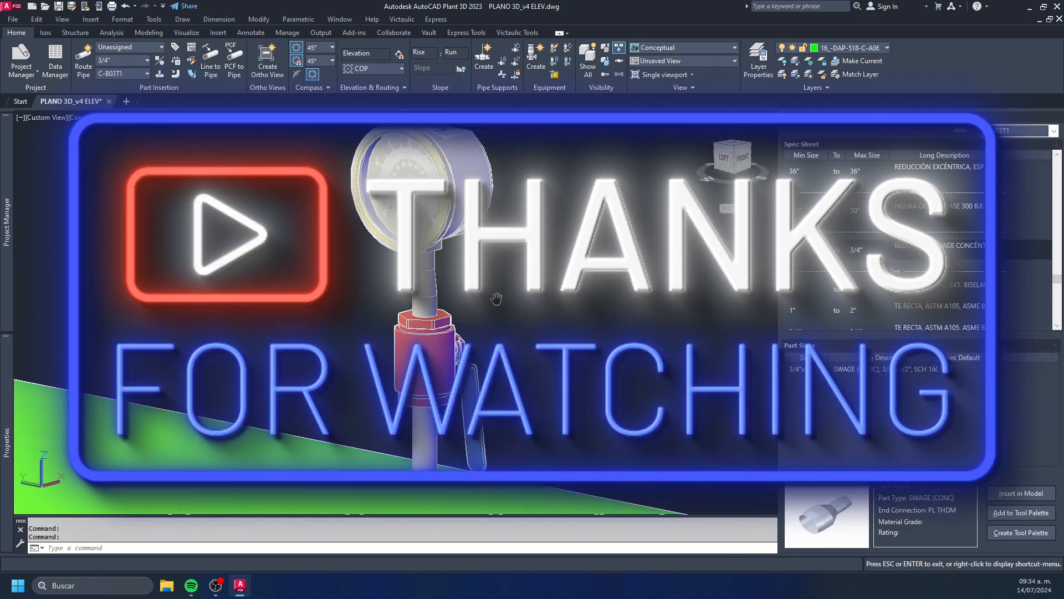